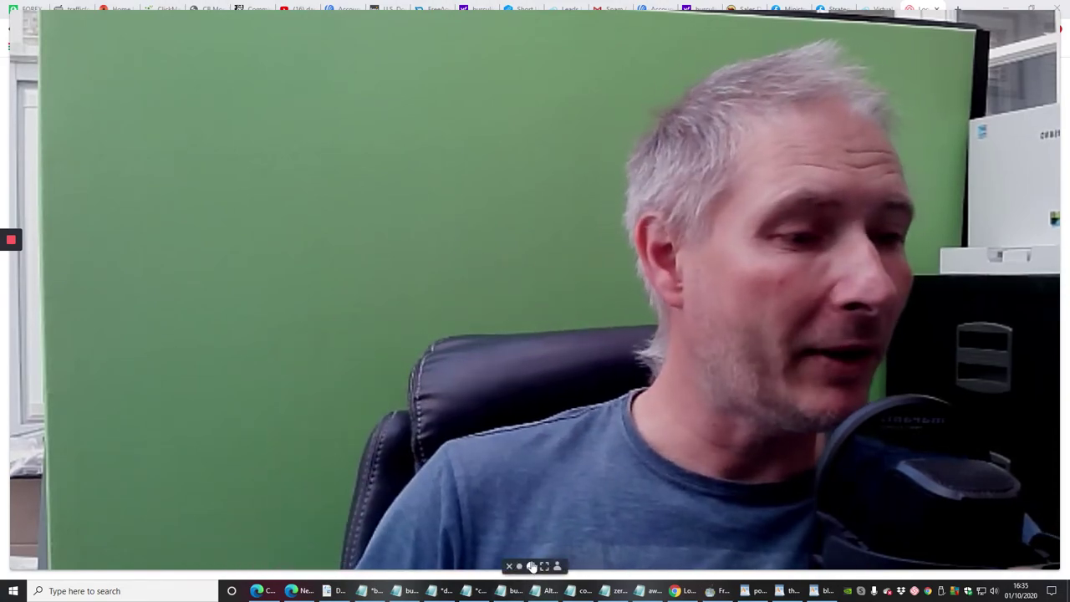
- Switch to the Builderall office and enter the New Builder - Cheetah Drag N Drop Website Builder
left_click(535, 566)
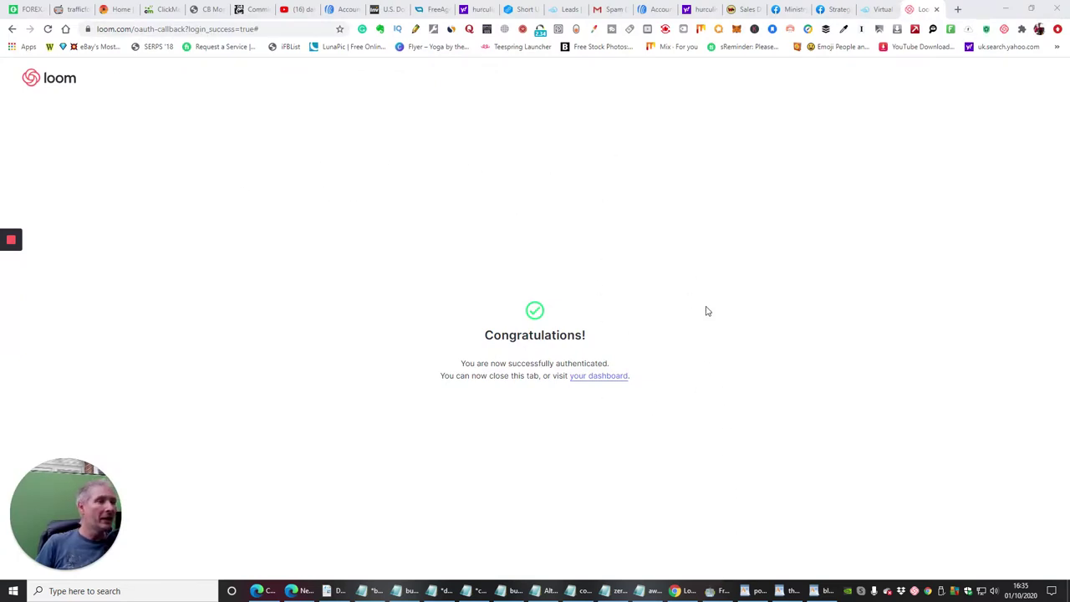
left_click(879, 10)
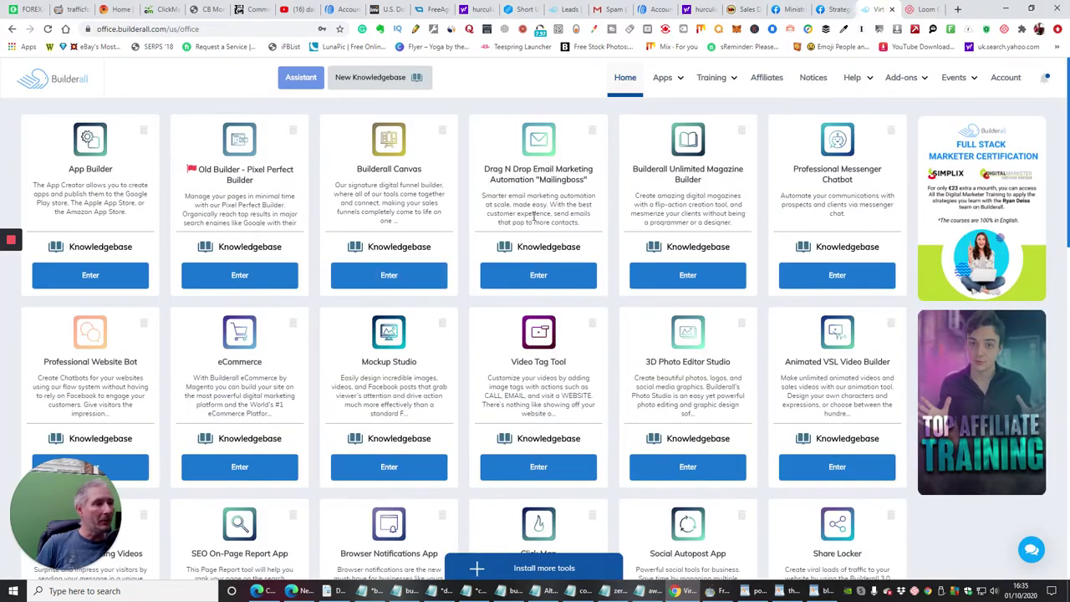
scroll(533, 215, "down", 9)
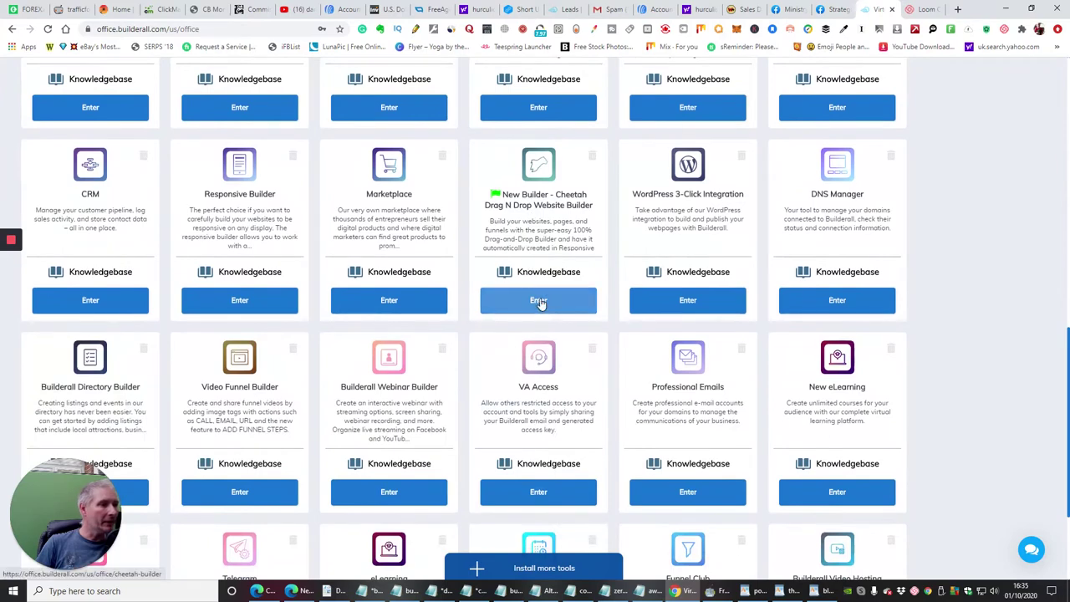
left_click(540, 301)
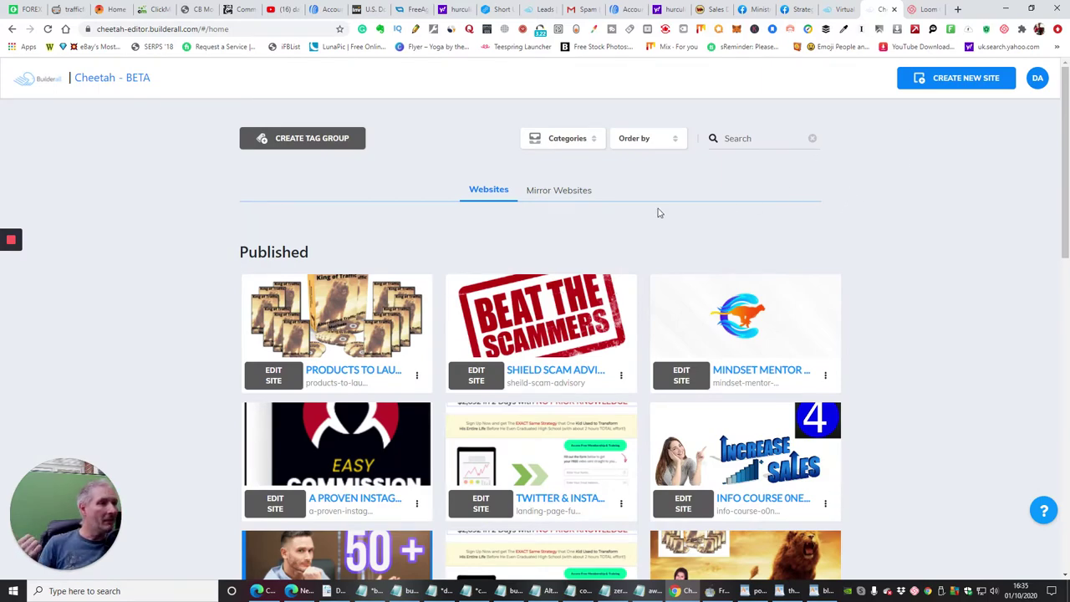
- Look through the published and unpublished websites, then start creating a new site and activate its title for entry
scroll(648, 203, "down", 10)
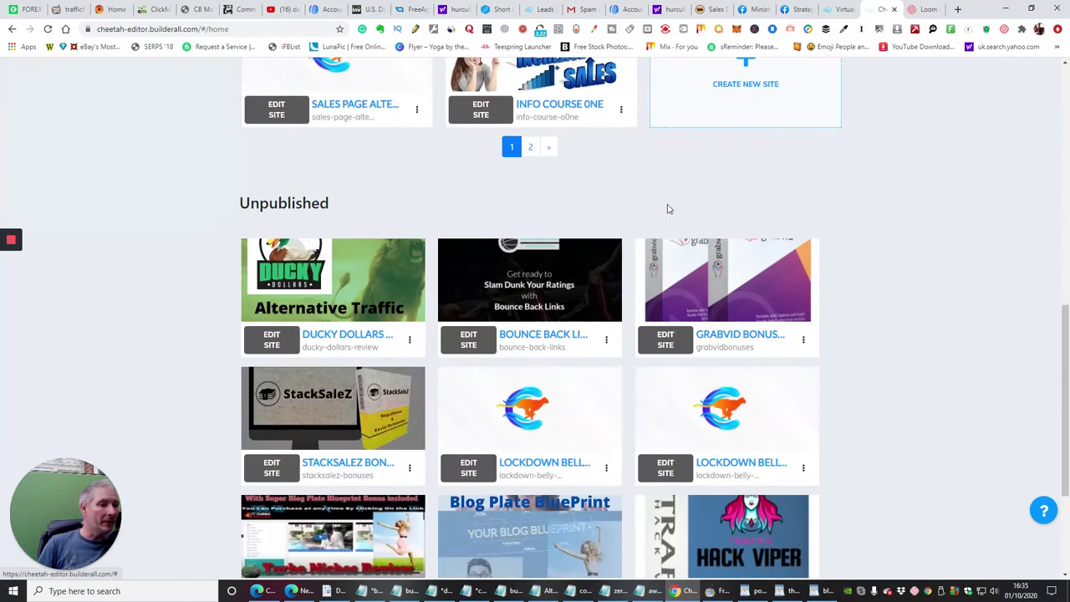
scroll(665, 204, "up", 2)
scroll(665, 210, "up", 4)
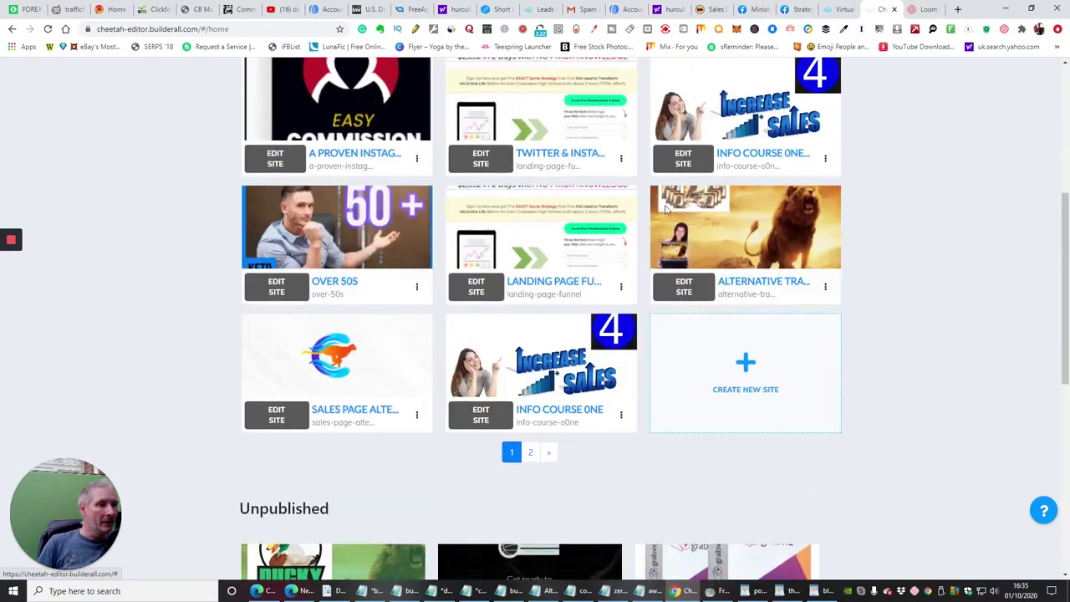
scroll(665, 210, "down", 1)
scroll(665, 210, "down", 6)
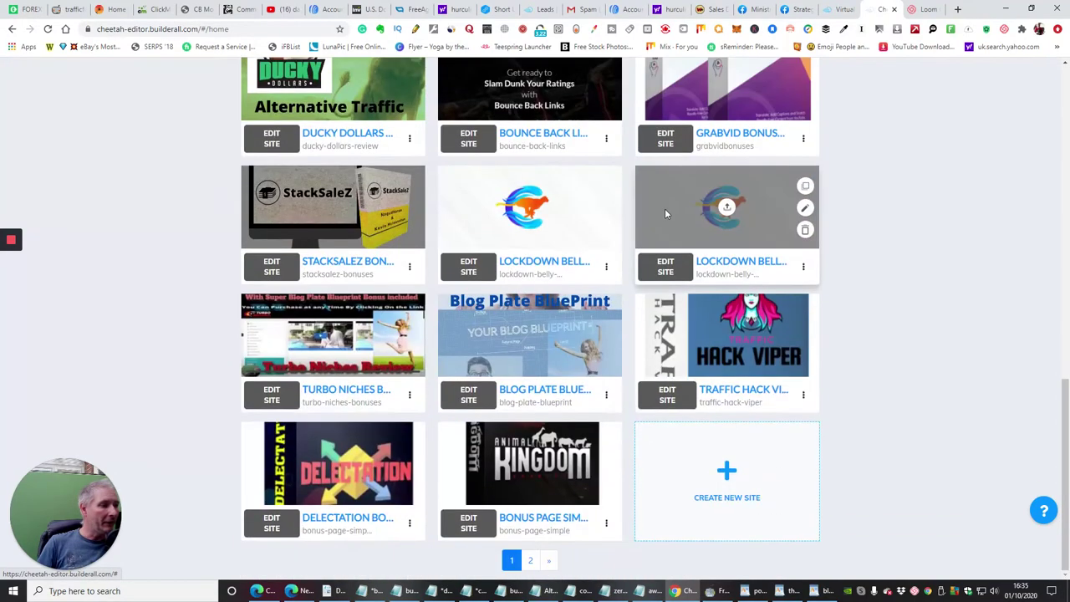
left_click(727, 474)
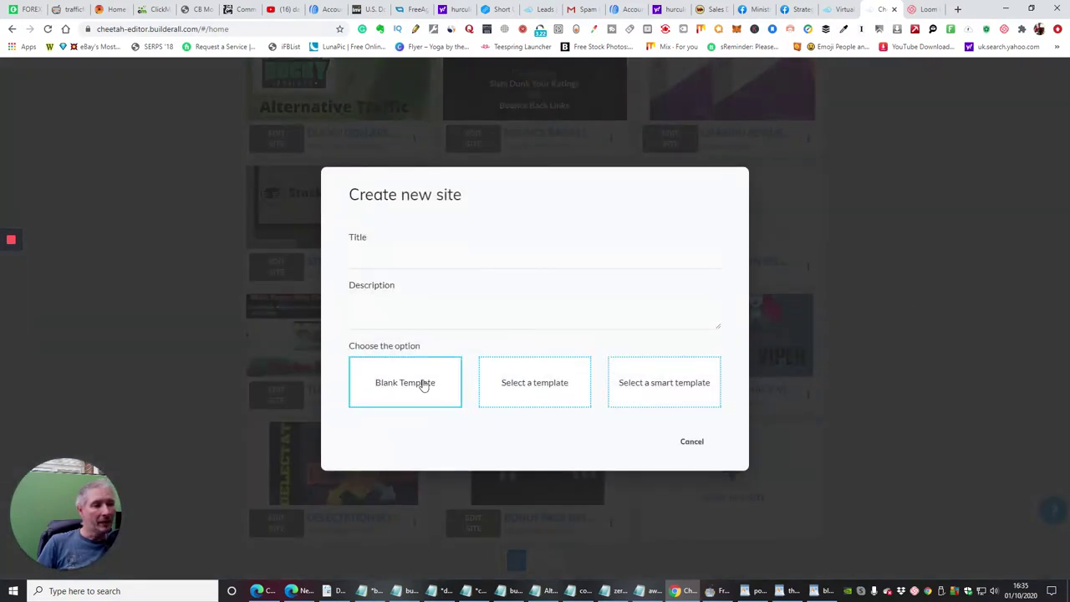
left_click(397, 255)
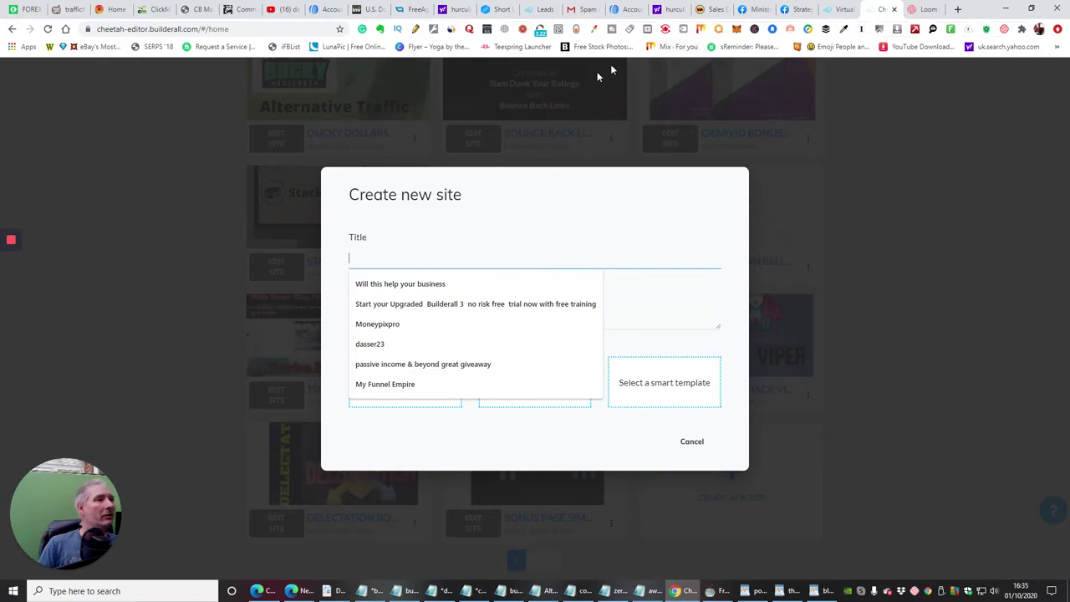
- Open the ClickBank sign-in page in a new browser tab and log in to the account
left_click(959, 10)
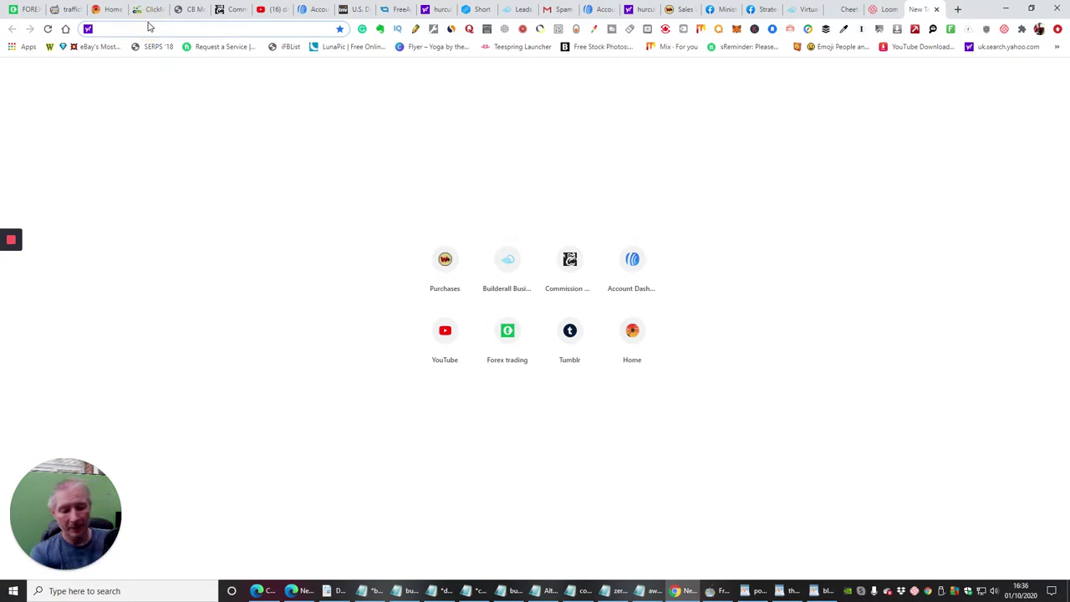
type("click")
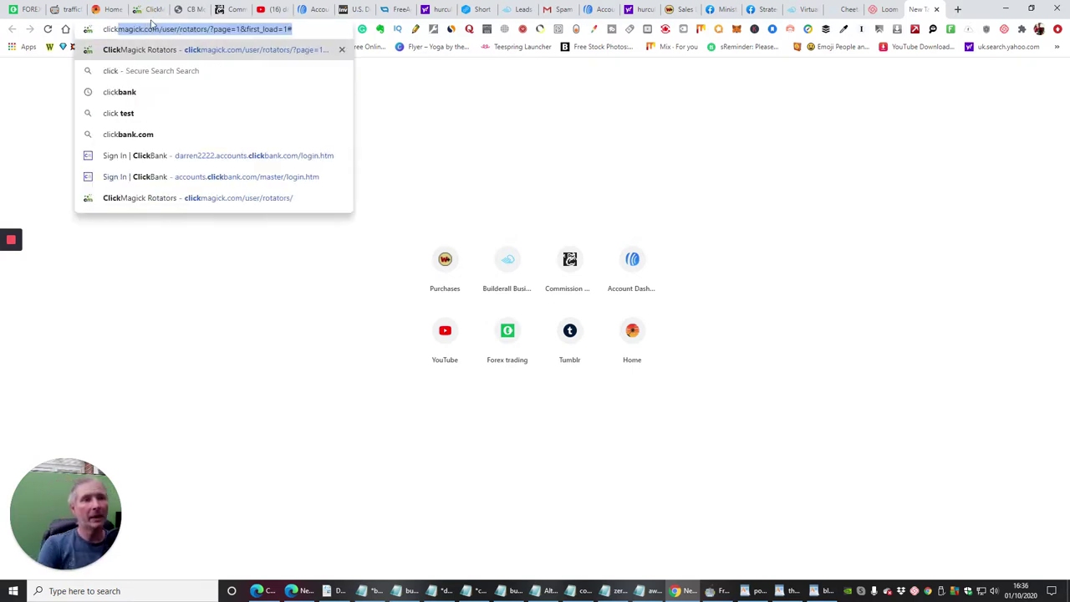
left_click(173, 159)
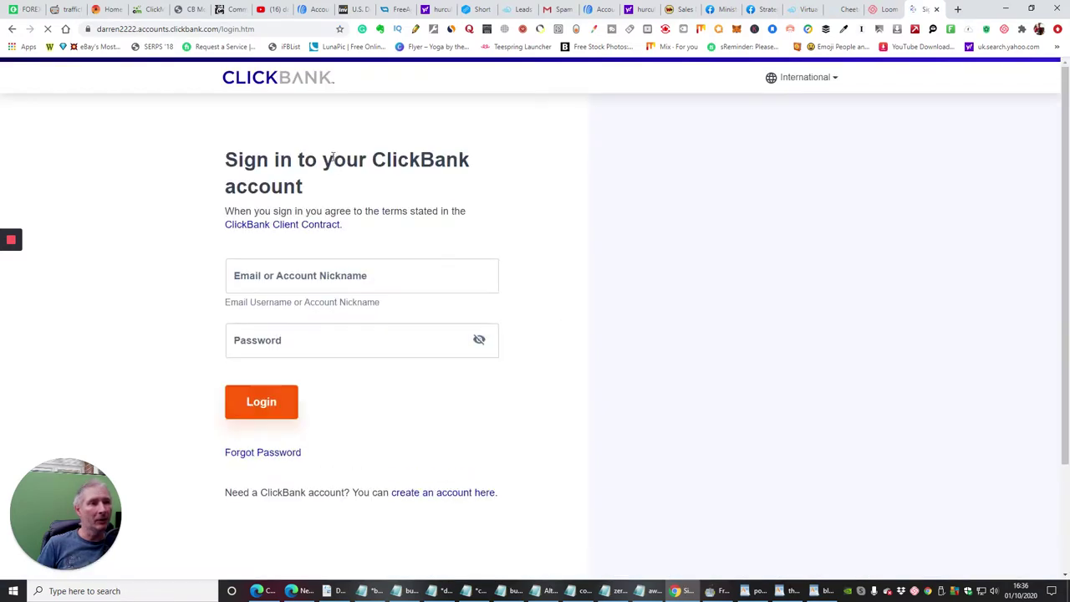
left_click(314, 278)
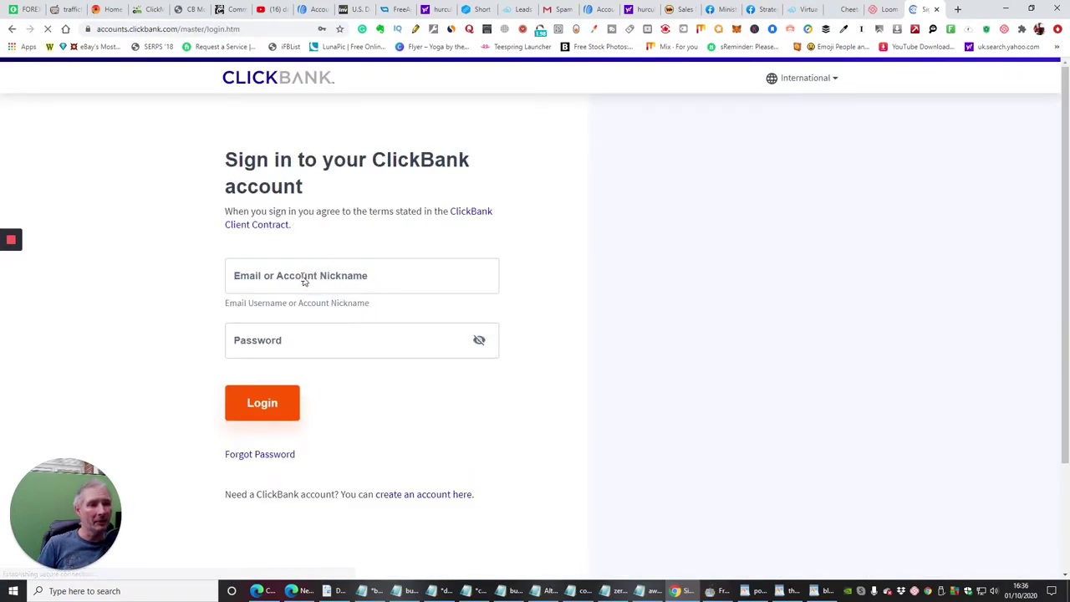
left_click(273, 406)
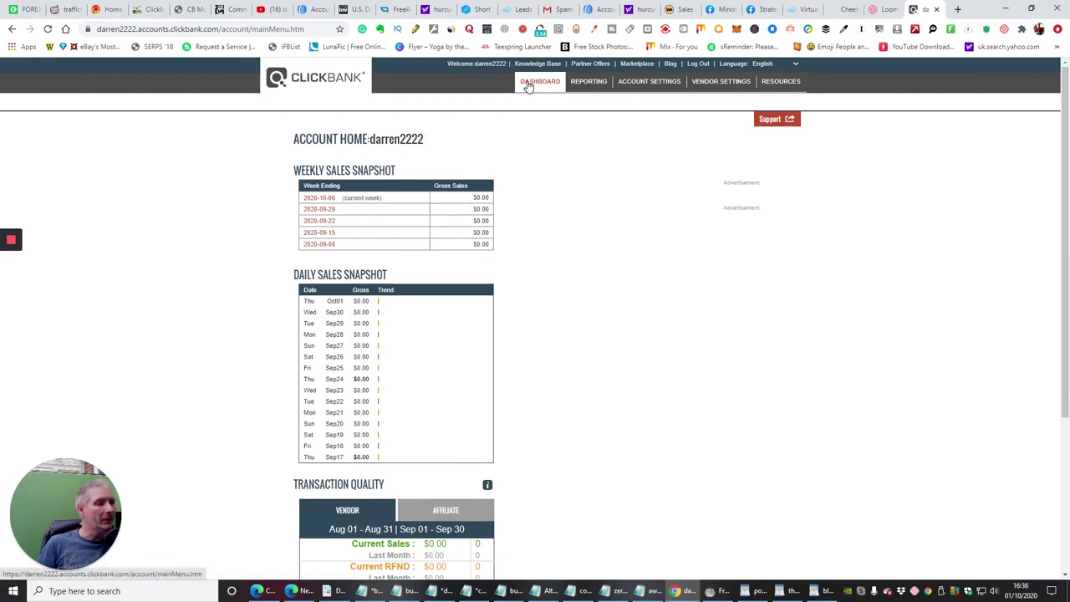
- Open the E-business & E-marketing category in the ClickBank marketplace and sort its results by Gravity
left_click(637, 65)
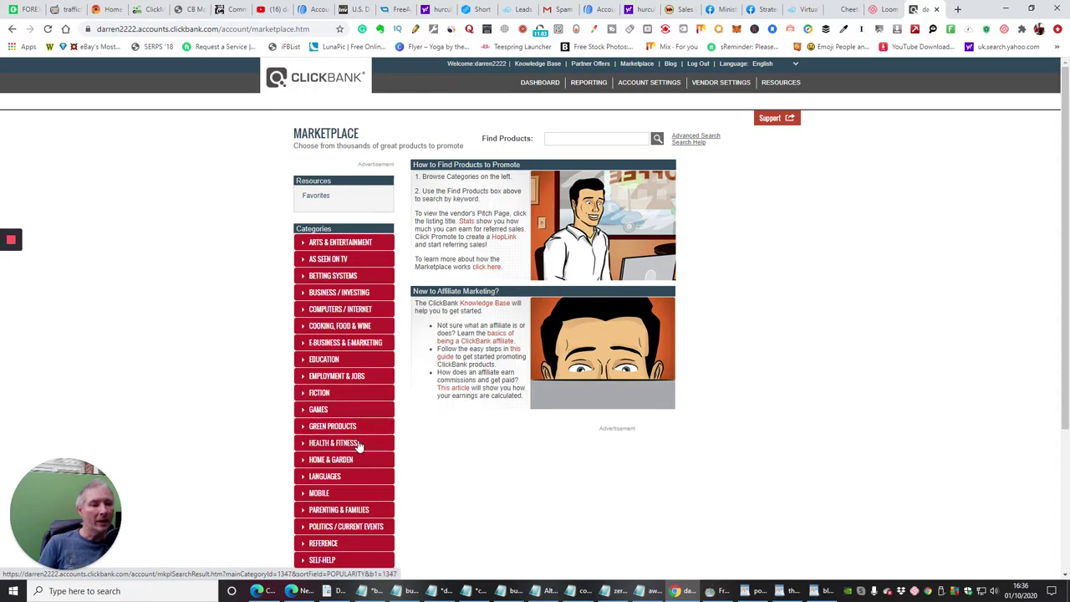
scroll(317, 464, "down", 3)
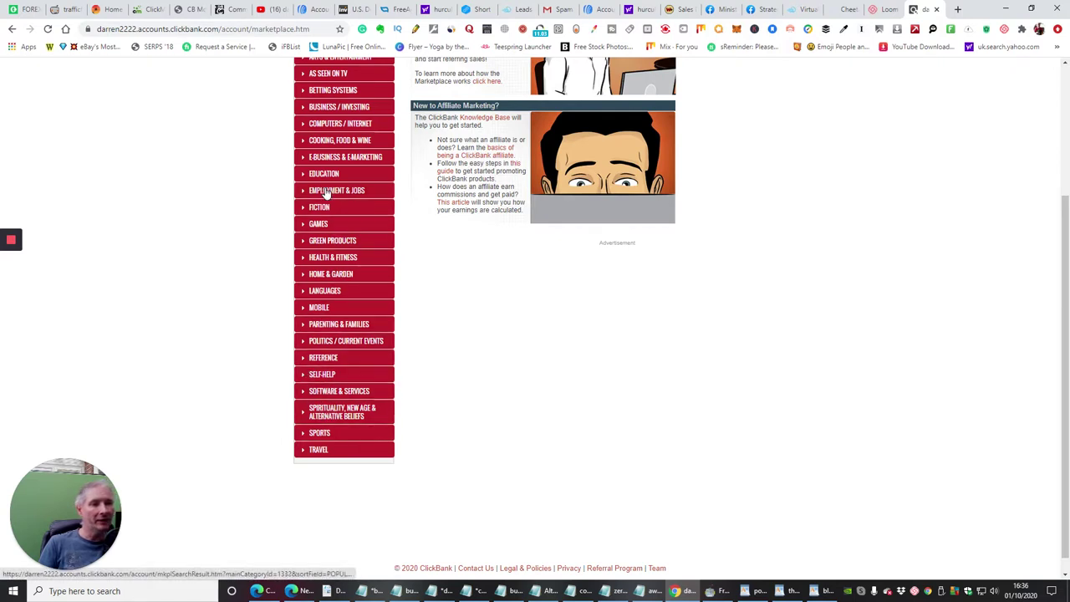
scroll(321, 238, "up", 1)
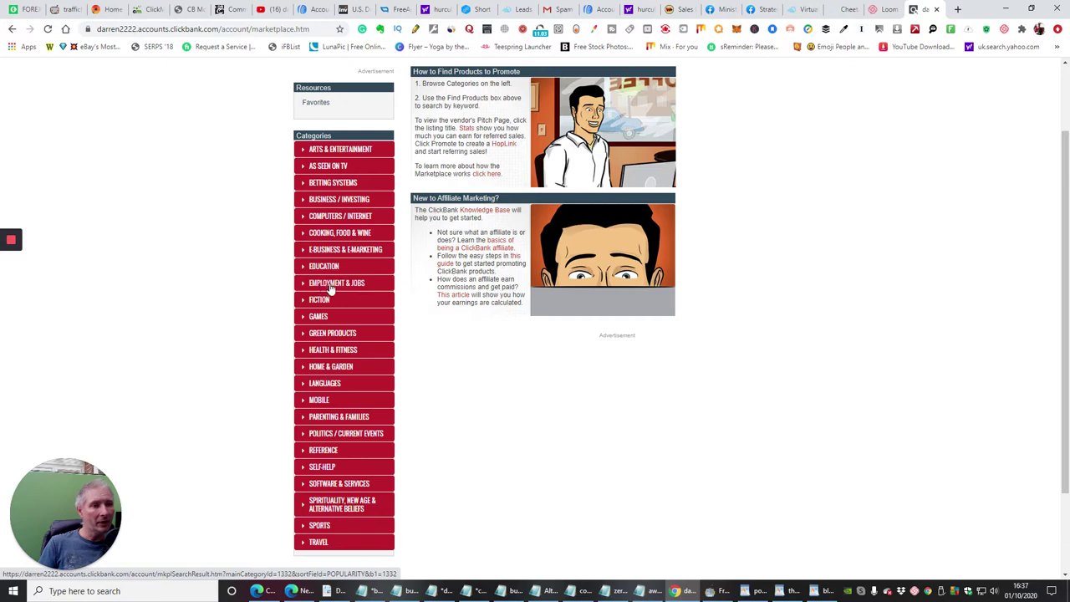
left_click(331, 251)
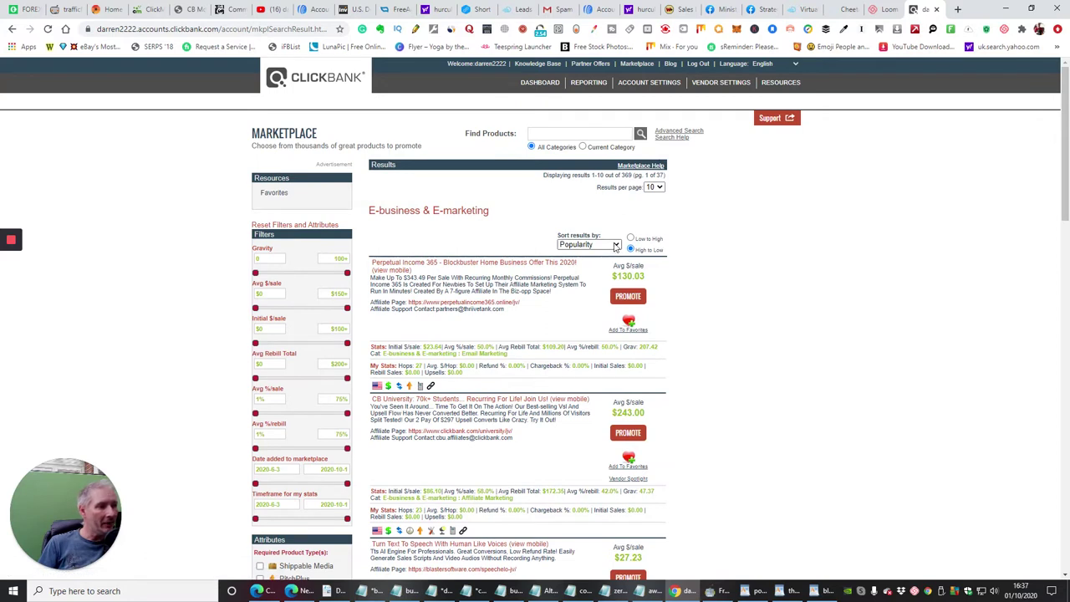
left_click(616, 246)
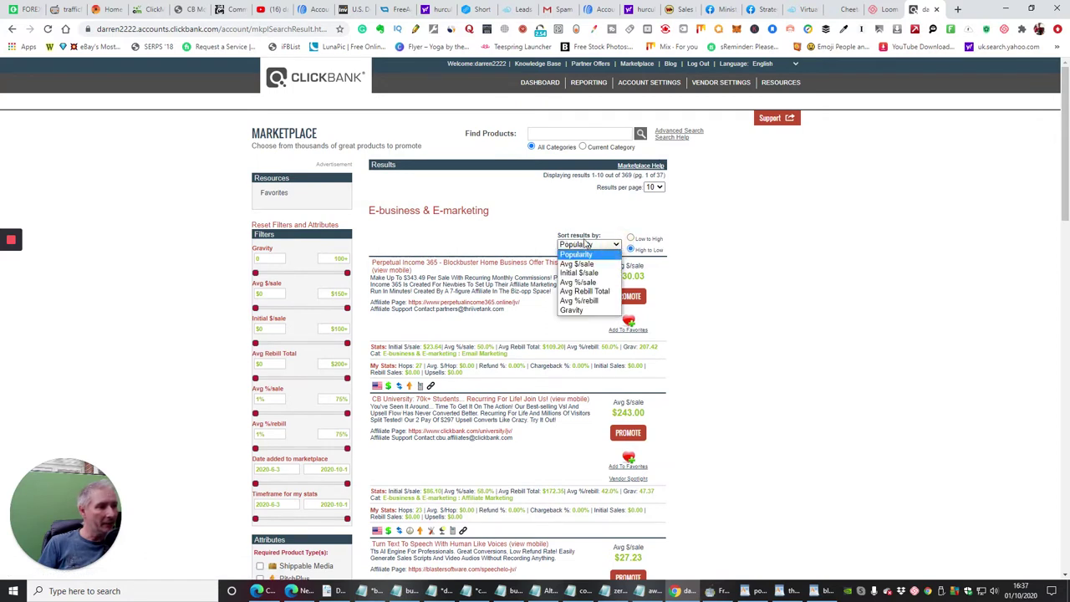
left_click(576, 309)
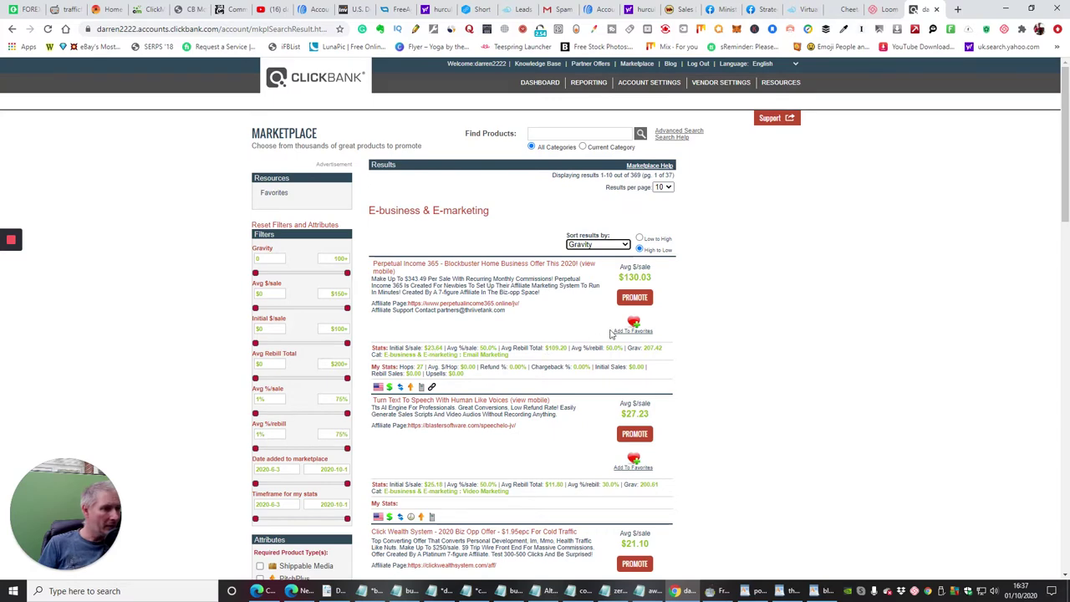
- Compare the listed offers, then generate and copy the HopLink for the Perpetual Income 365 offer
scroll(715, 306, "down", 1)
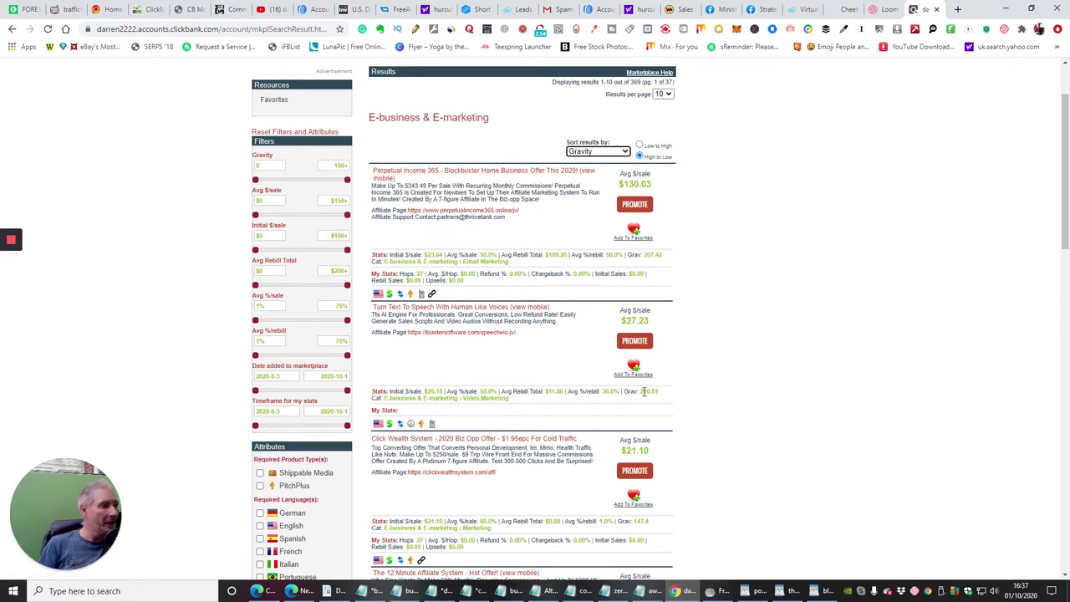
scroll(737, 266, "down", 1)
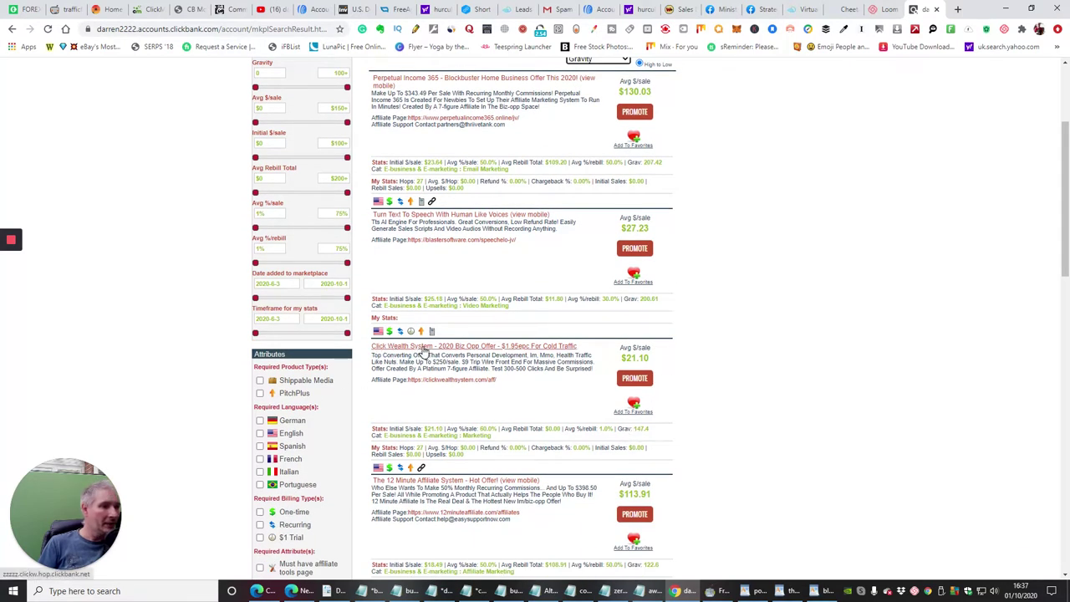
scroll(711, 263, "down", 1)
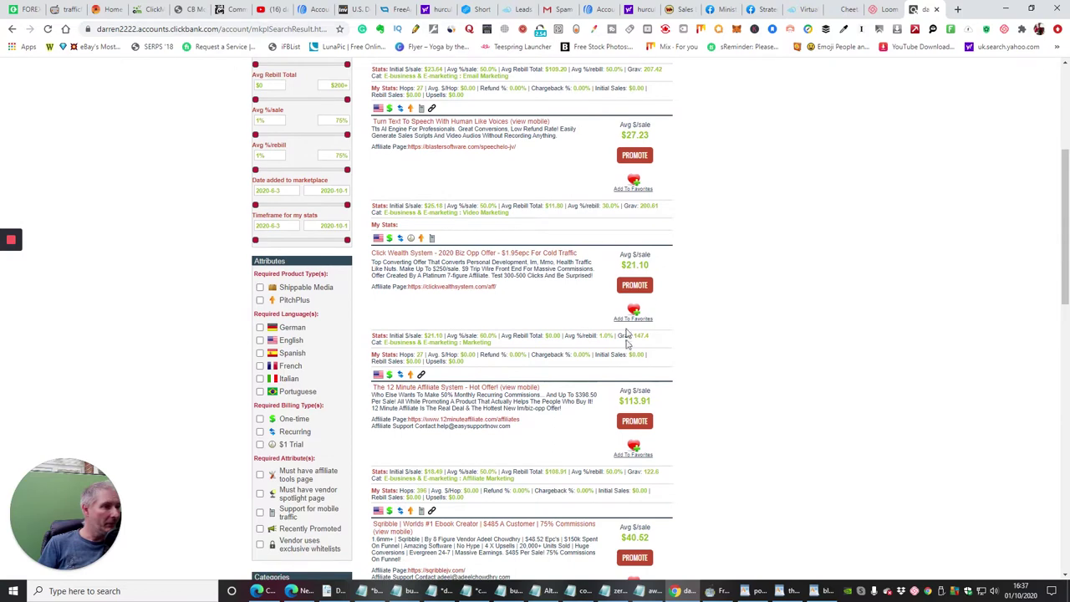
scroll(714, 359, "down", 2)
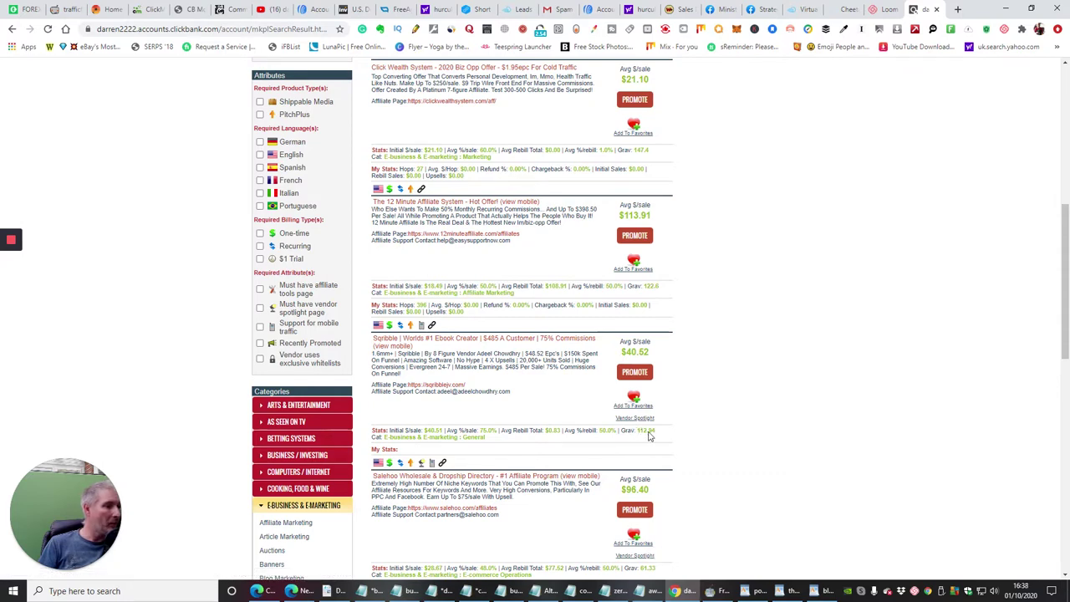
scroll(707, 283, "up", 6)
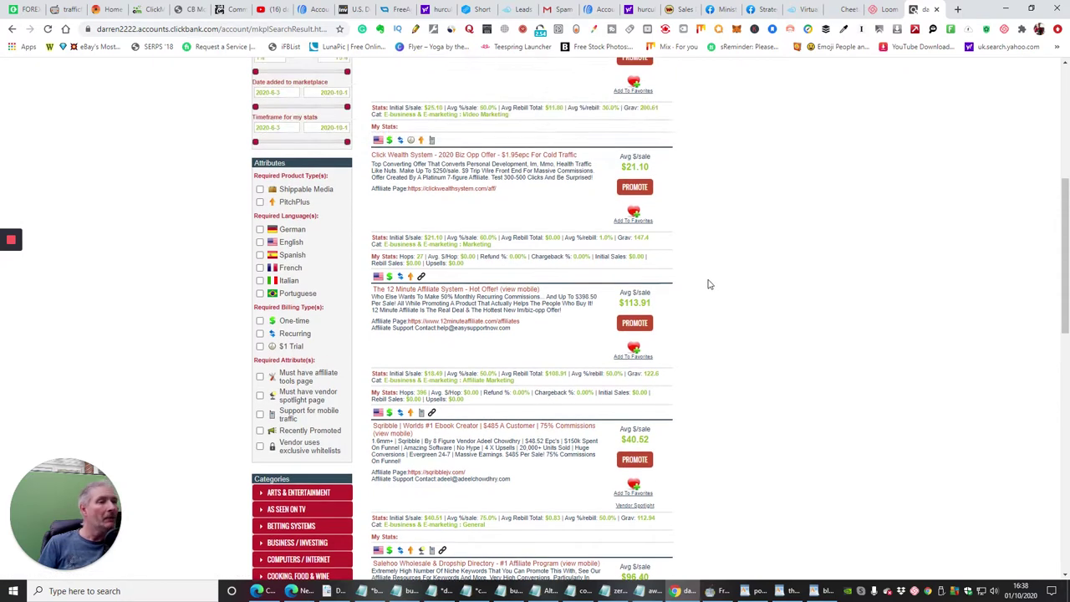
scroll(715, 288, "down", 3)
scroll(715, 287, "up", 1)
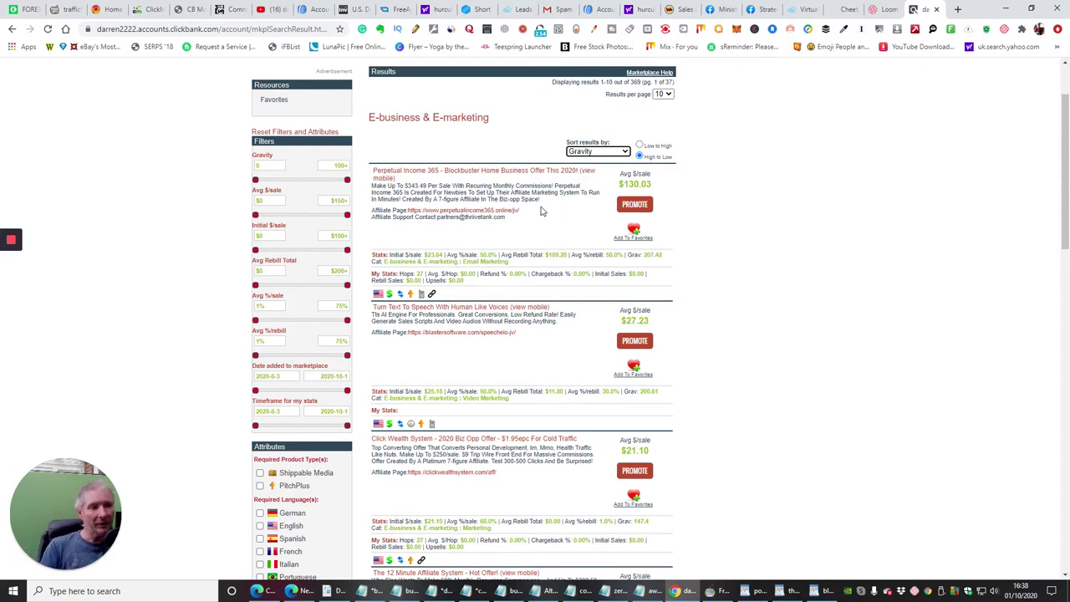
left_click(634, 204)
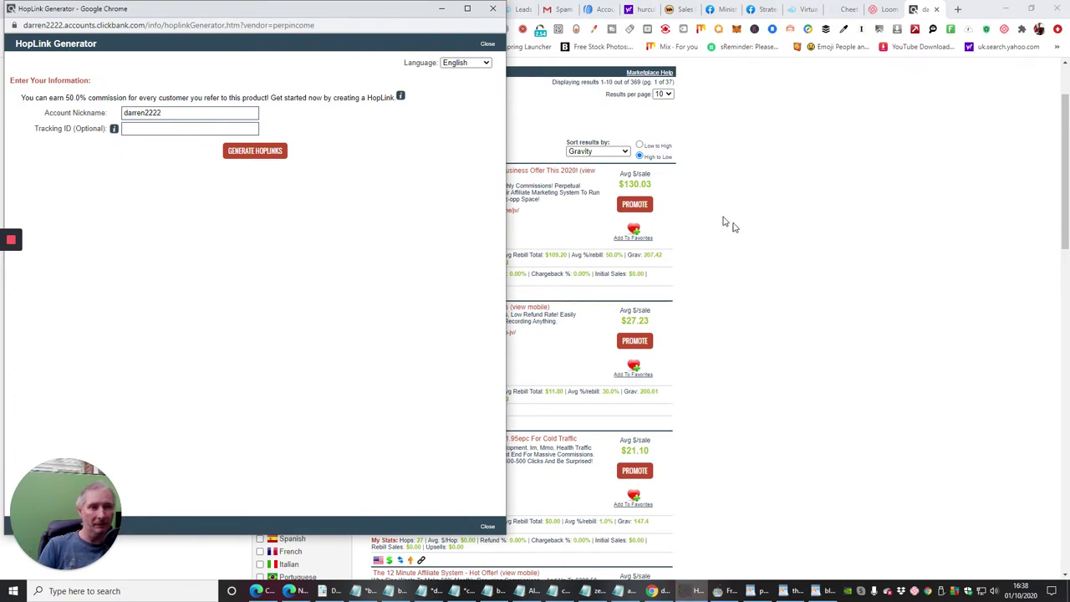
left_click(238, 151)
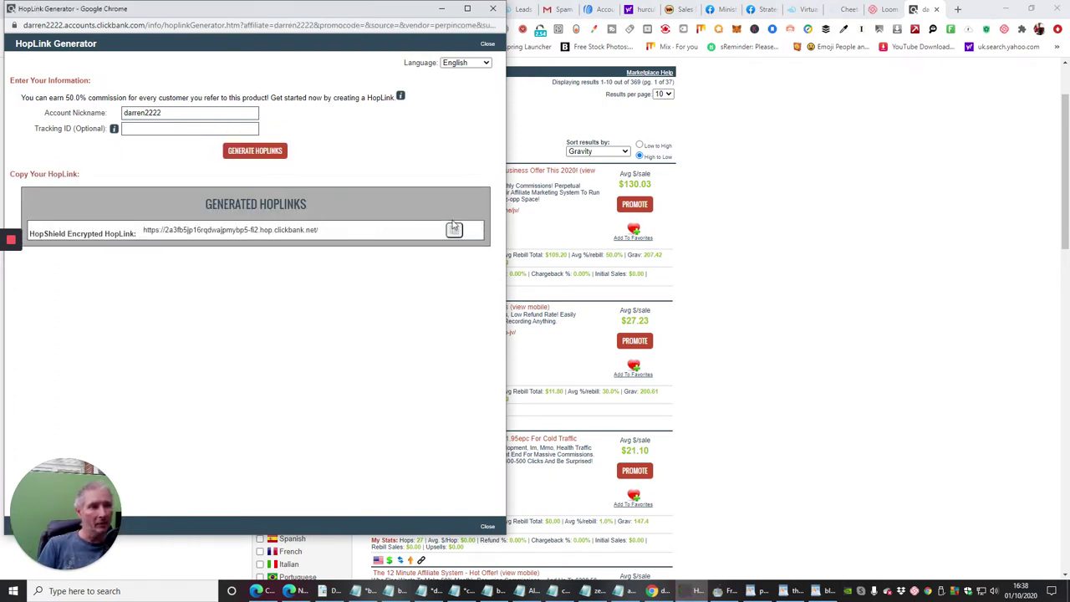
left_click(455, 231)
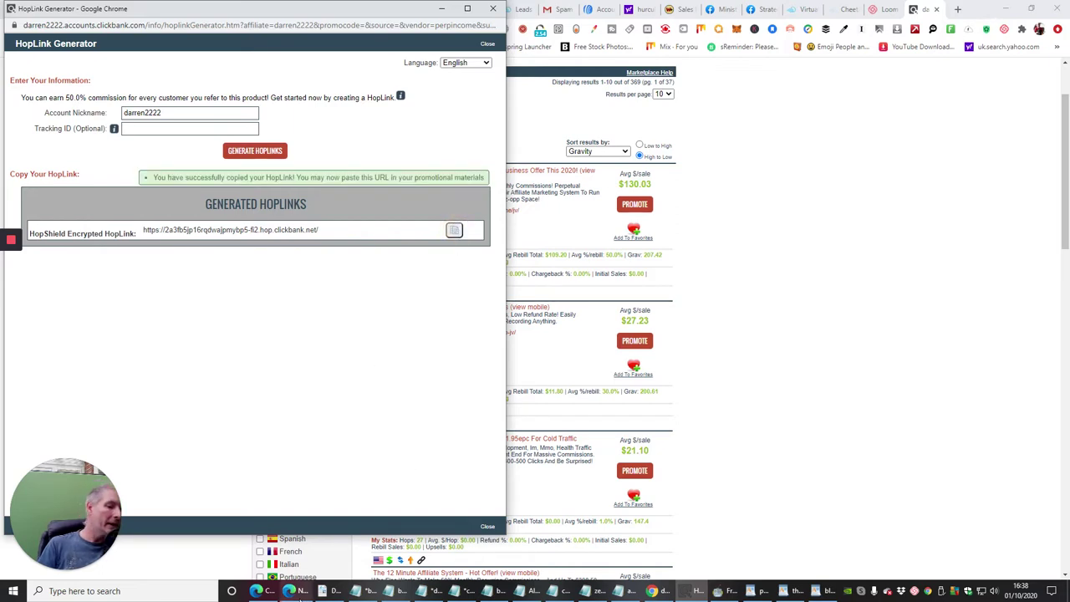
- Switch to File Explorer and create a text document named "pertual 365 course" in the Documents folder
left_click(326, 591)
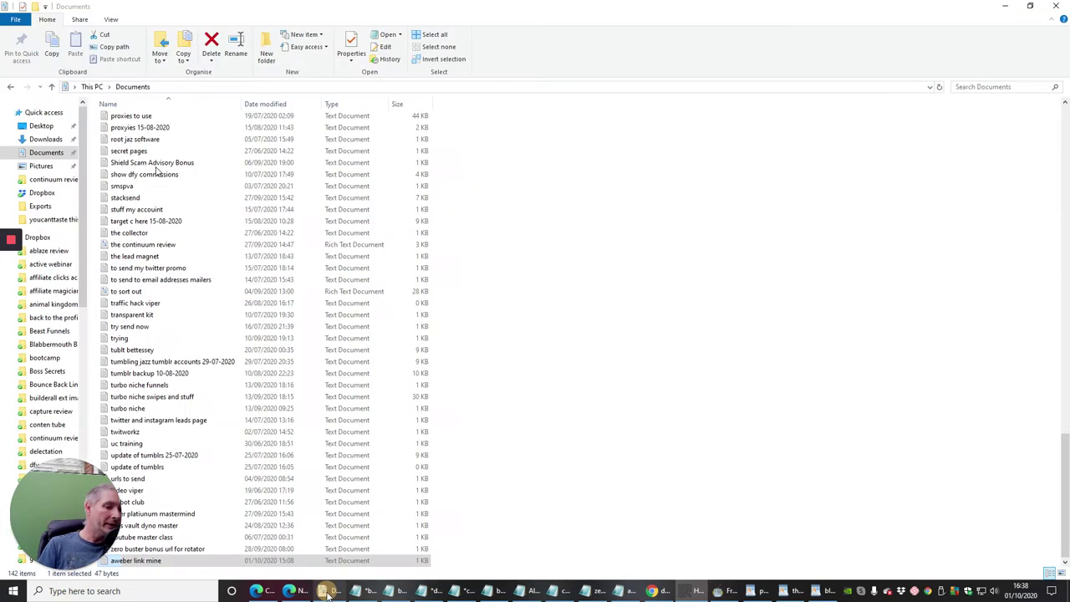
right_click(91, 144)
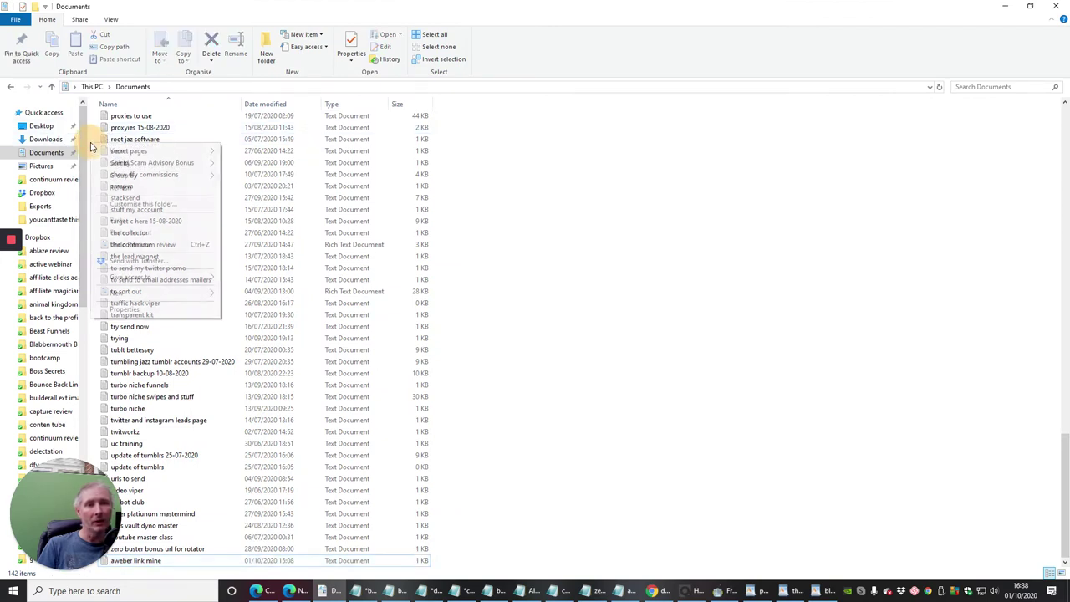
mouse_move(117, 292)
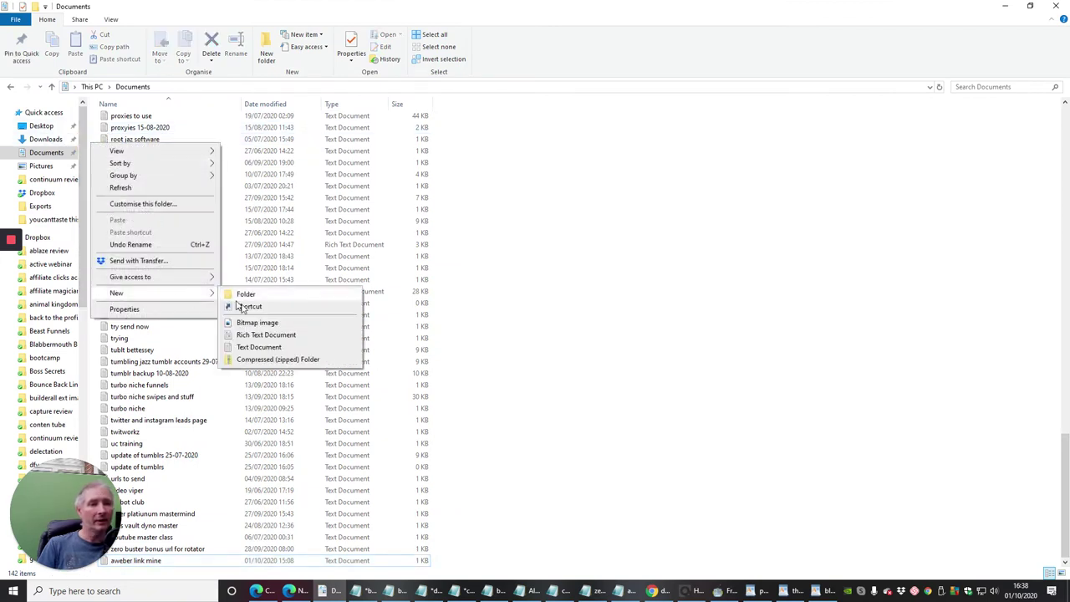
left_click(251, 348)
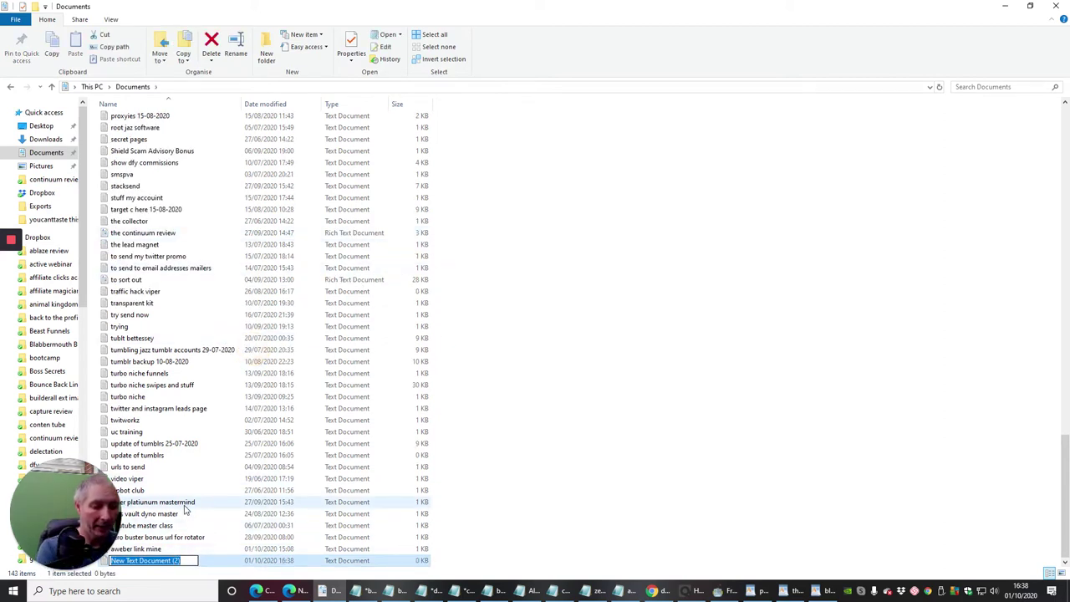
type("pertual 365 course")
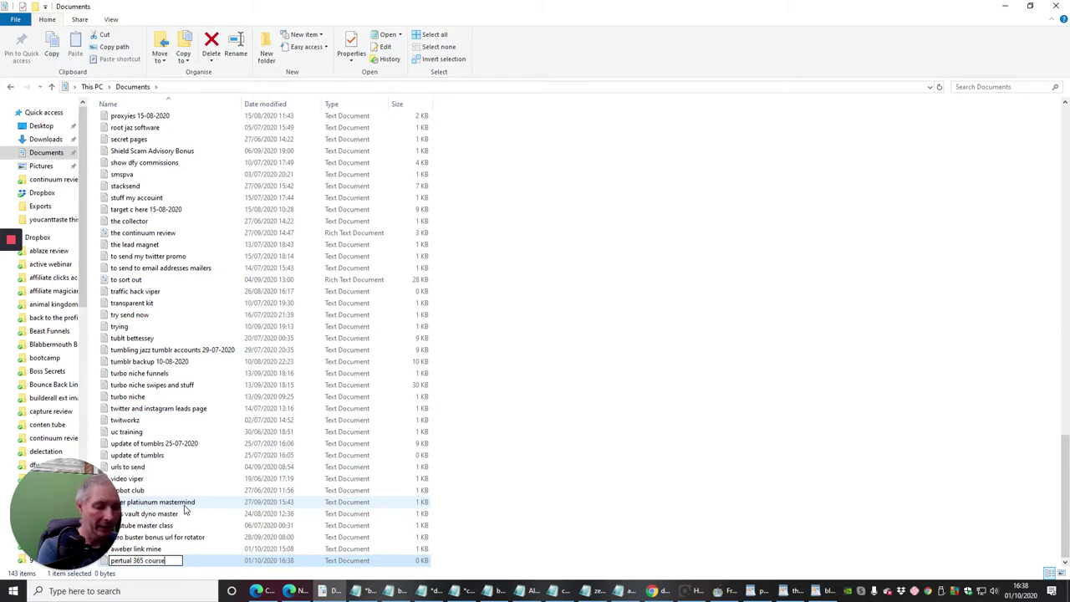
key("Return")
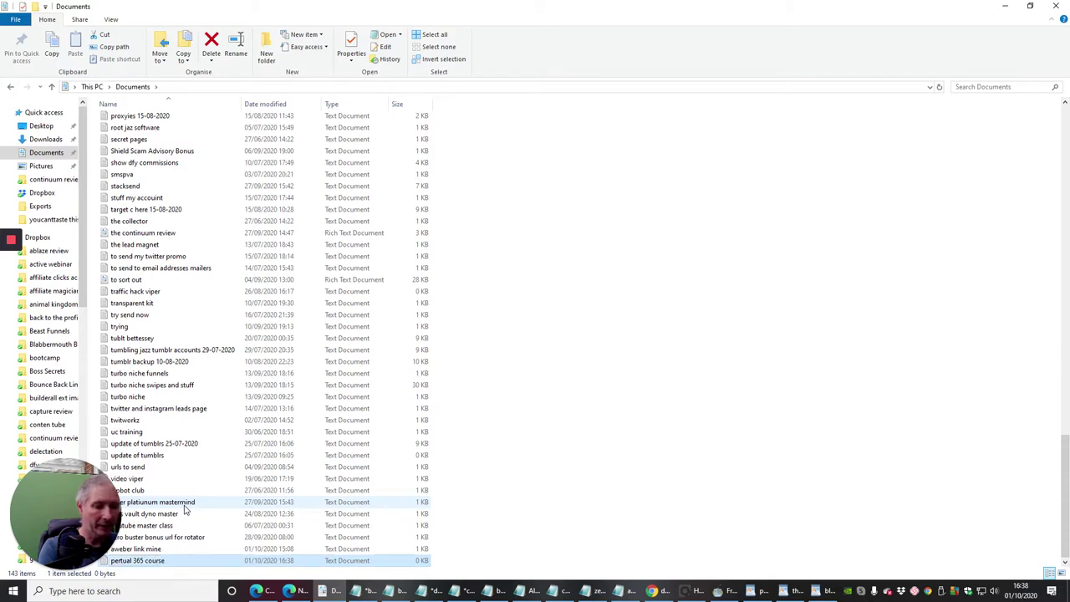
- Open the "pertual 365 course" text document, paste the copied HopLink into it and save the file
double_click(138, 561)
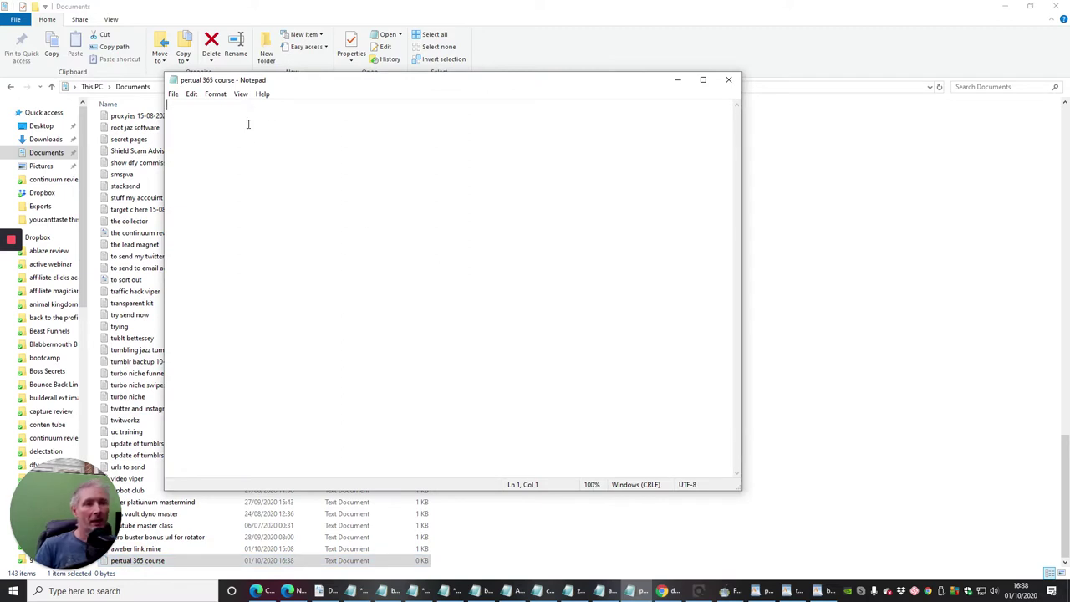
right_click(248, 124)
left_click(255, 167)
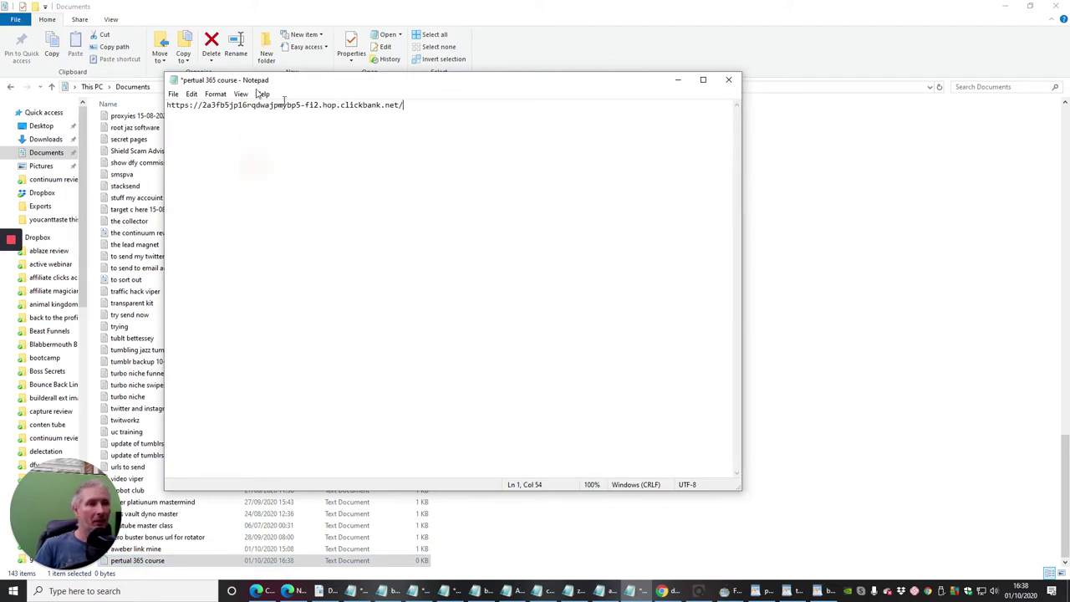
left_click(173, 94)
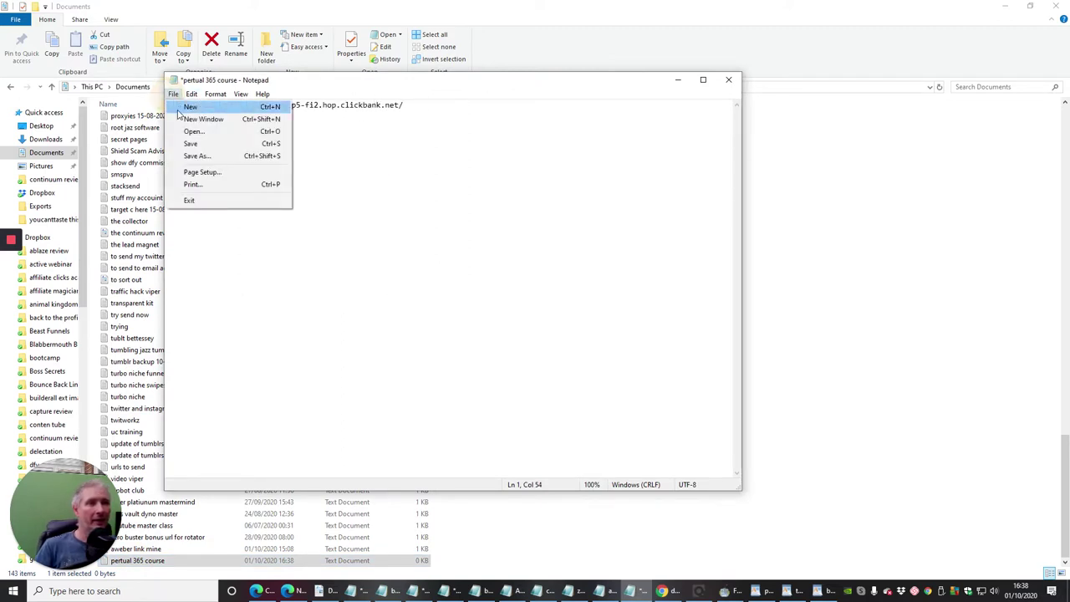
left_click(186, 144)
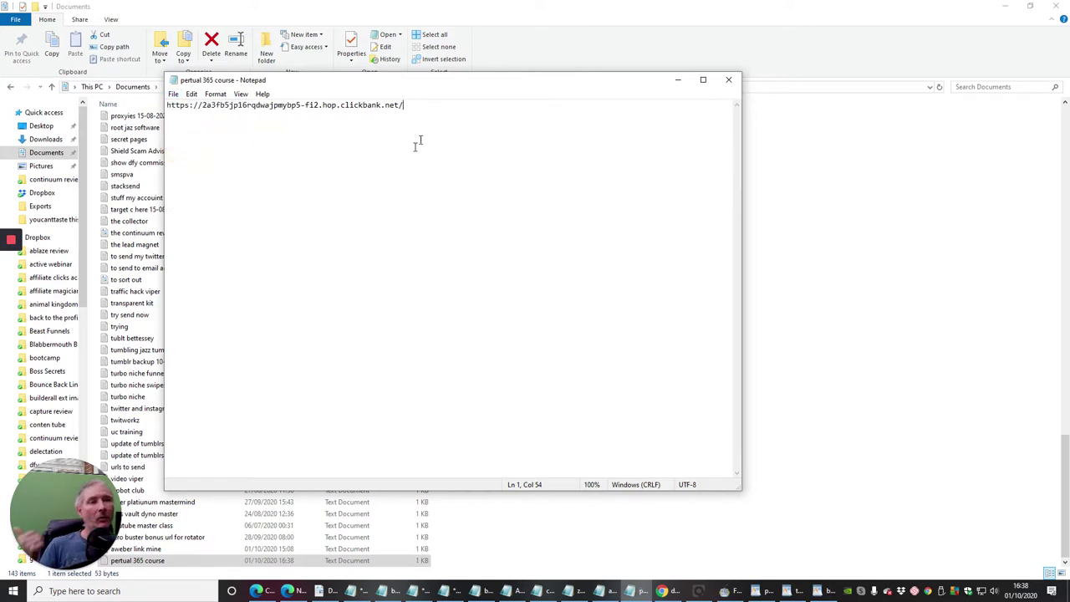
- Copy the whole HopLink from the text document and switch back to Chrome
left_click_drag(412, 105, 159, 105)
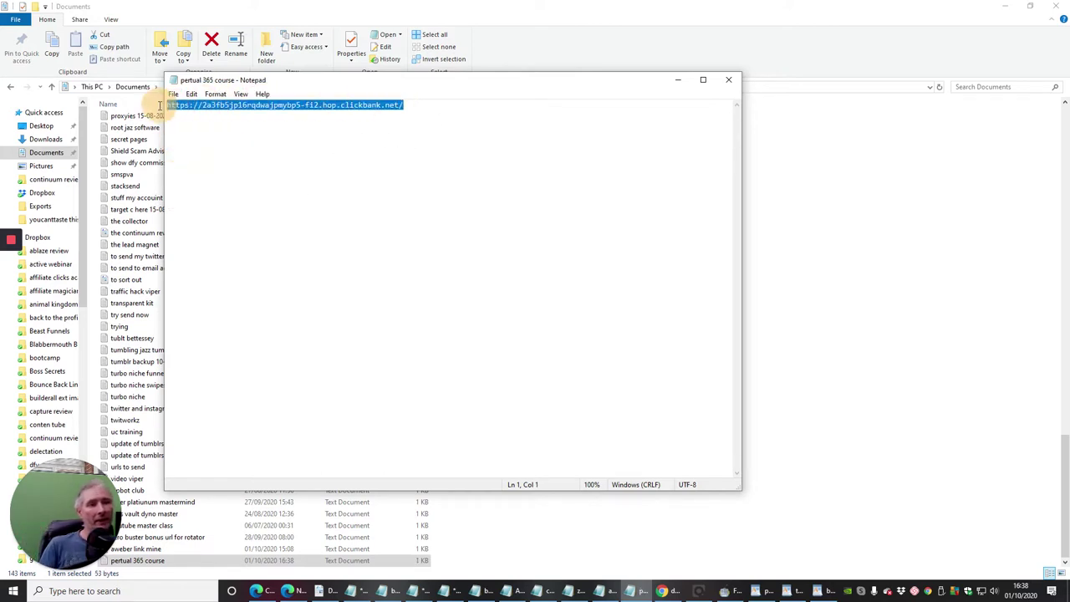
right_click(187, 102)
left_click(225, 142)
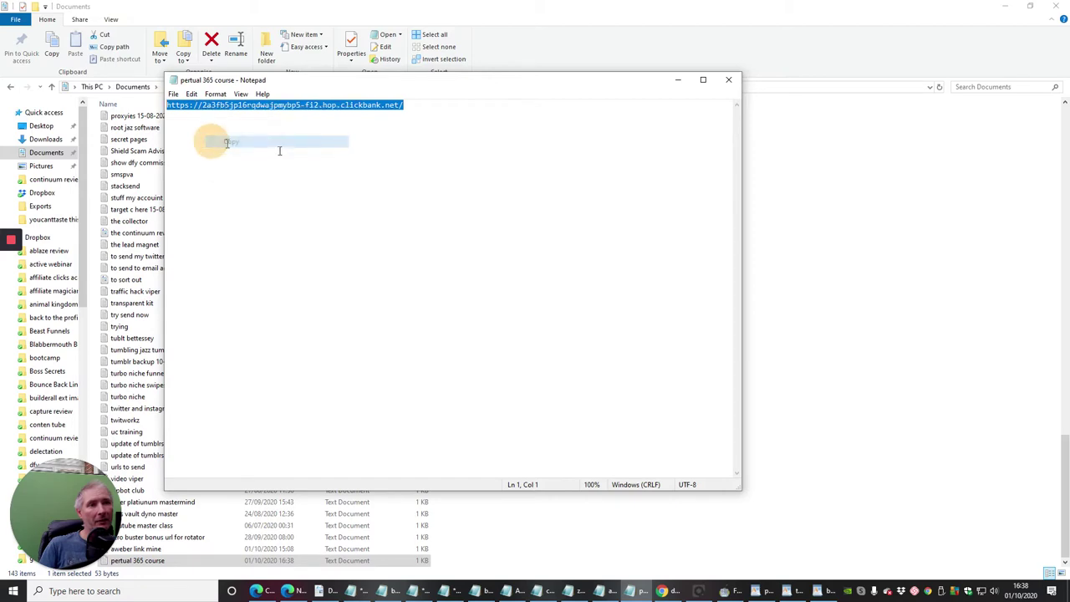
left_click(661, 591)
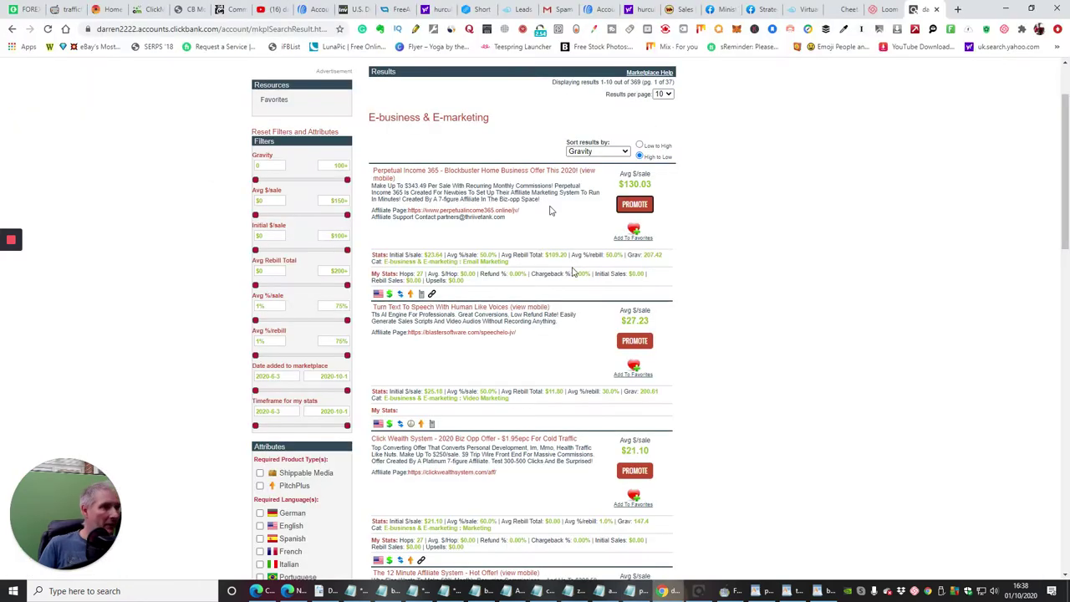
- Try to shorten the copied HopLink in the already open Builderall Short Url page, and close that page
left_click(476, 9)
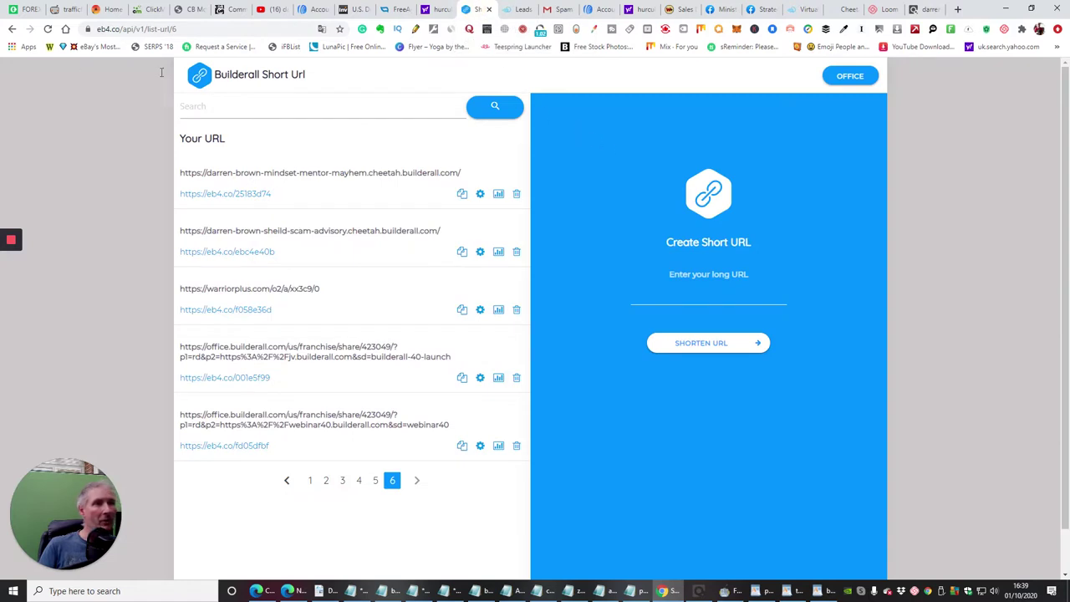
left_click(696, 289)
right_click(693, 299)
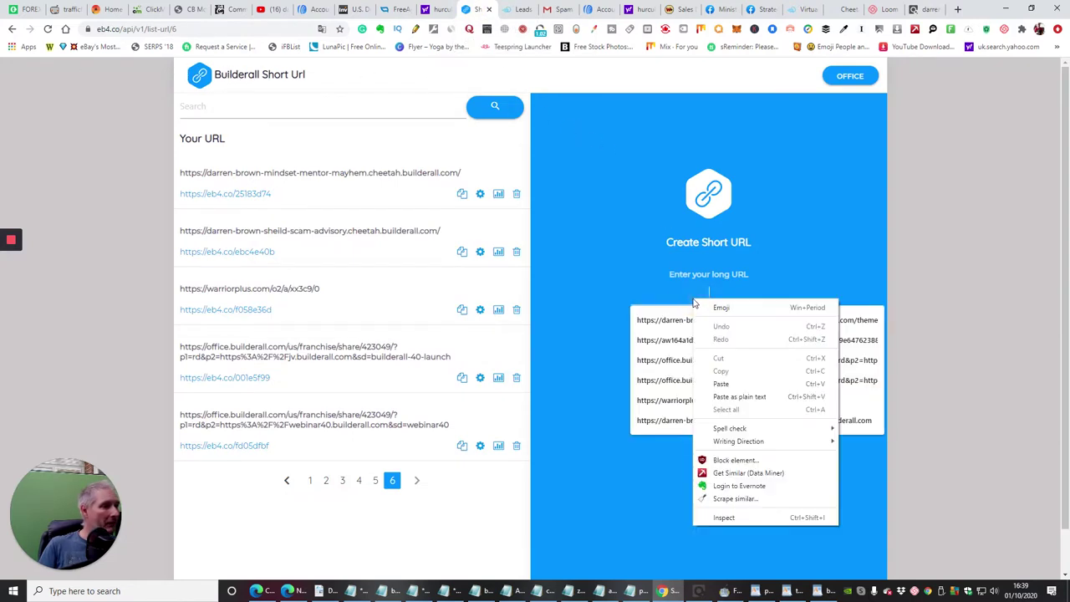
left_click(719, 384)
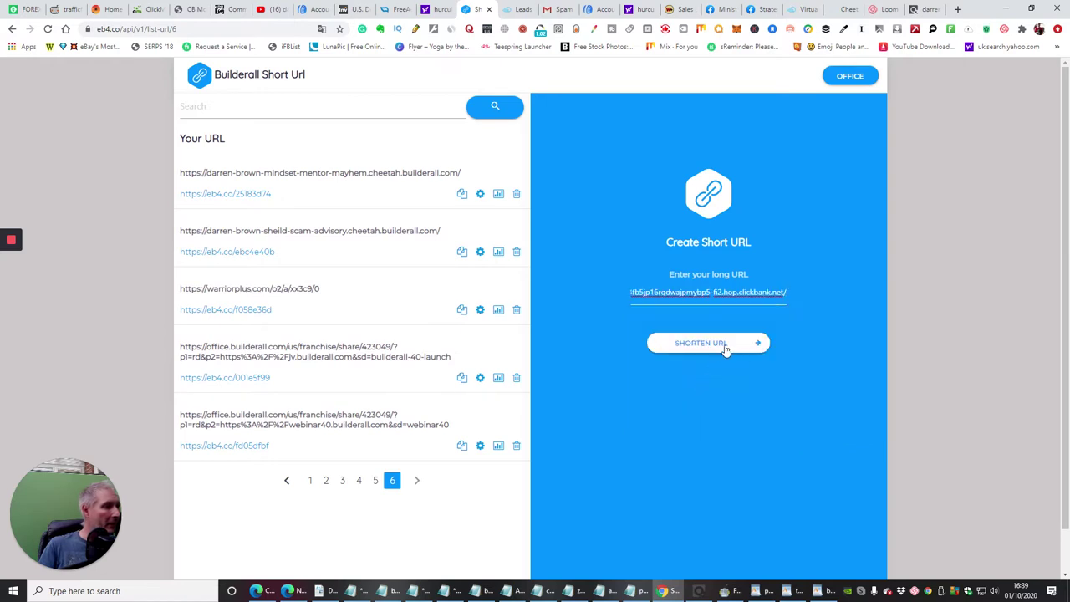
left_click(721, 344)
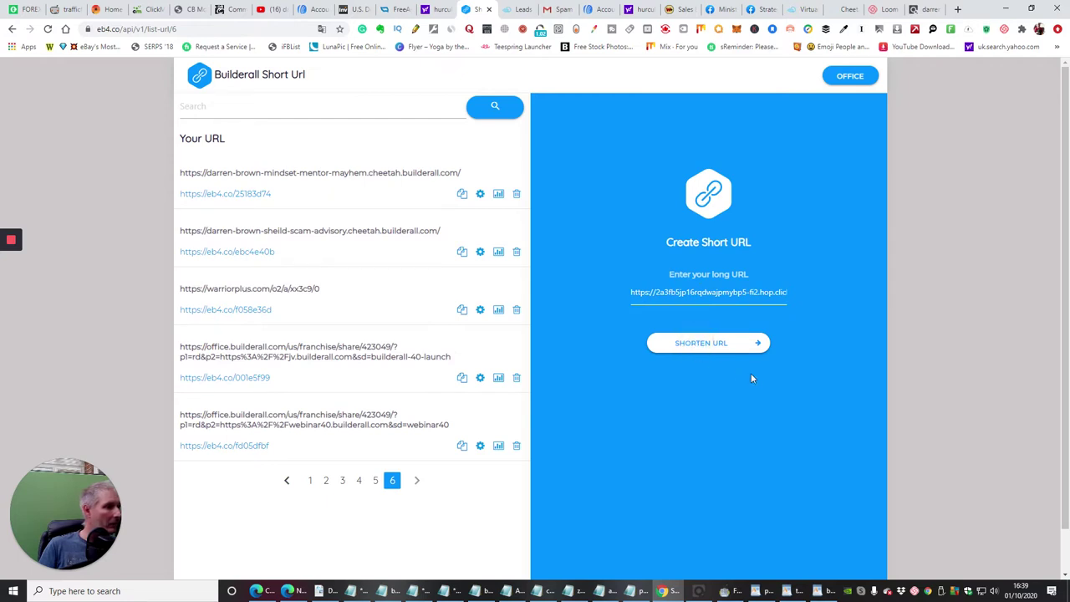
left_click(417, 482)
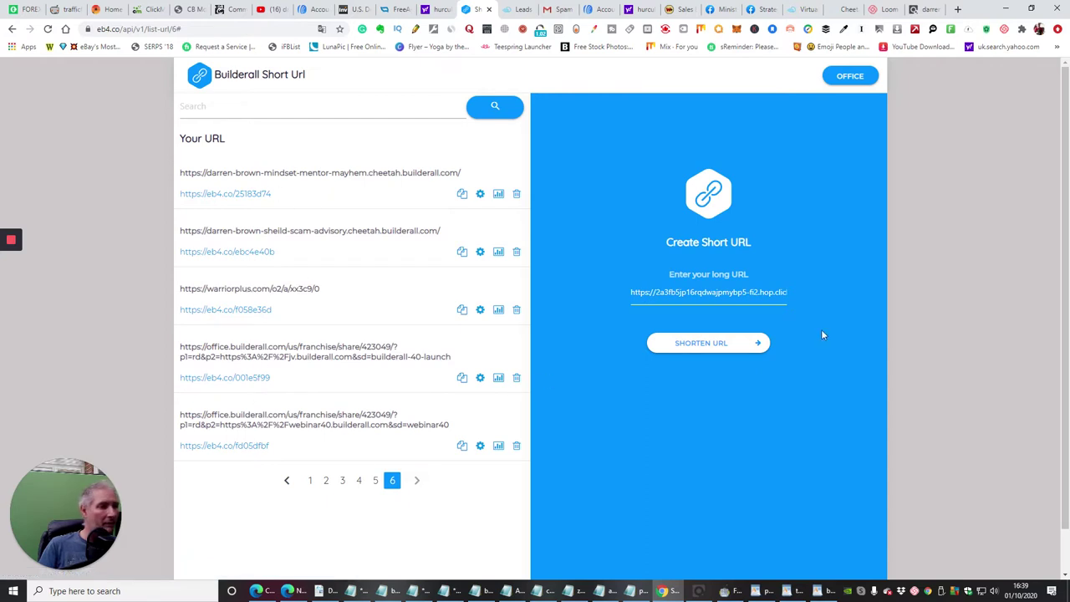
left_click(488, 10)
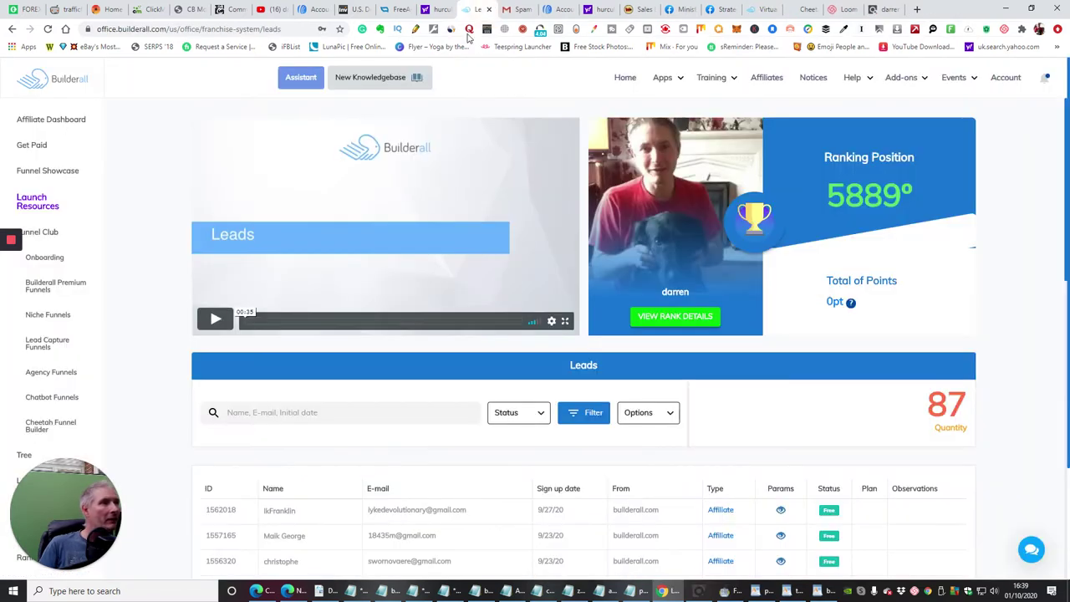
- Open the URL Shortener from the link generator of Builderall's Premium Funnels in the affiliate area
left_click(891, 10)
left_click(764, 9)
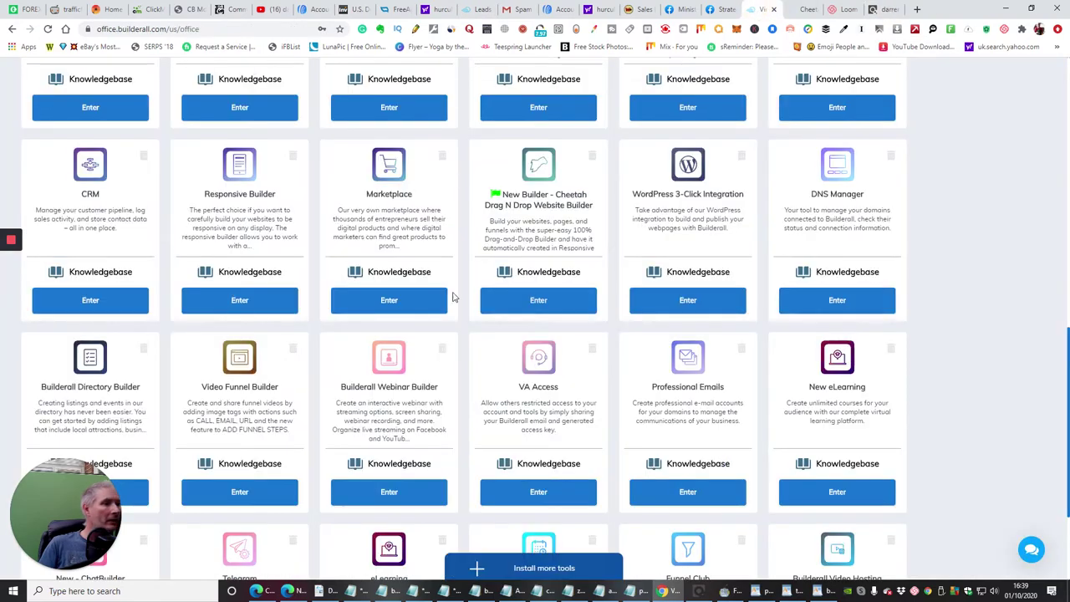
scroll(435, 251, "up", 10)
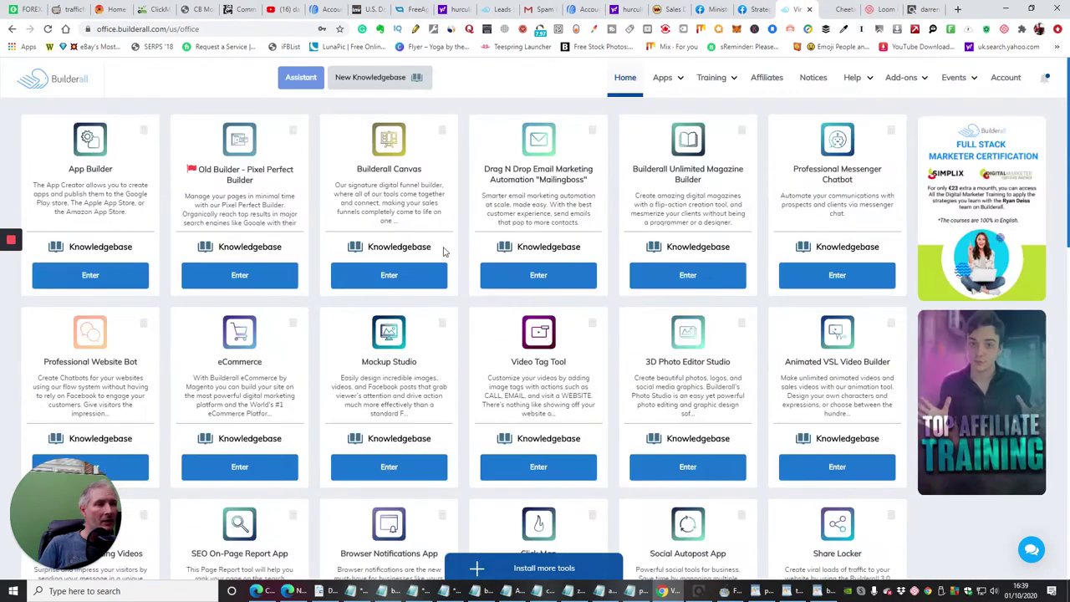
left_click(765, 77)
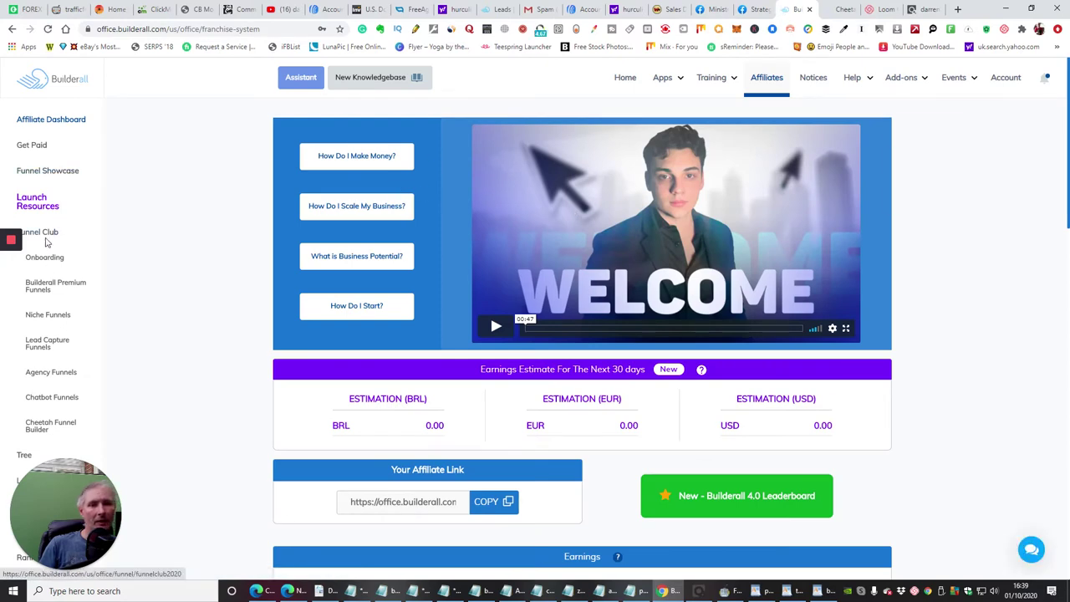
left_click(46, 284)
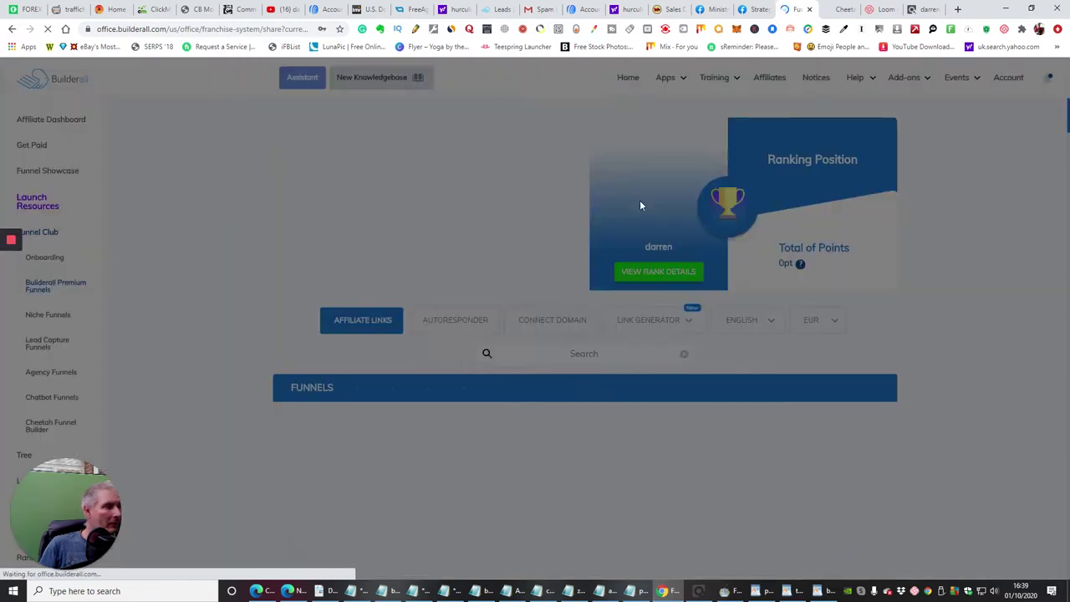
left_click(688, 92)
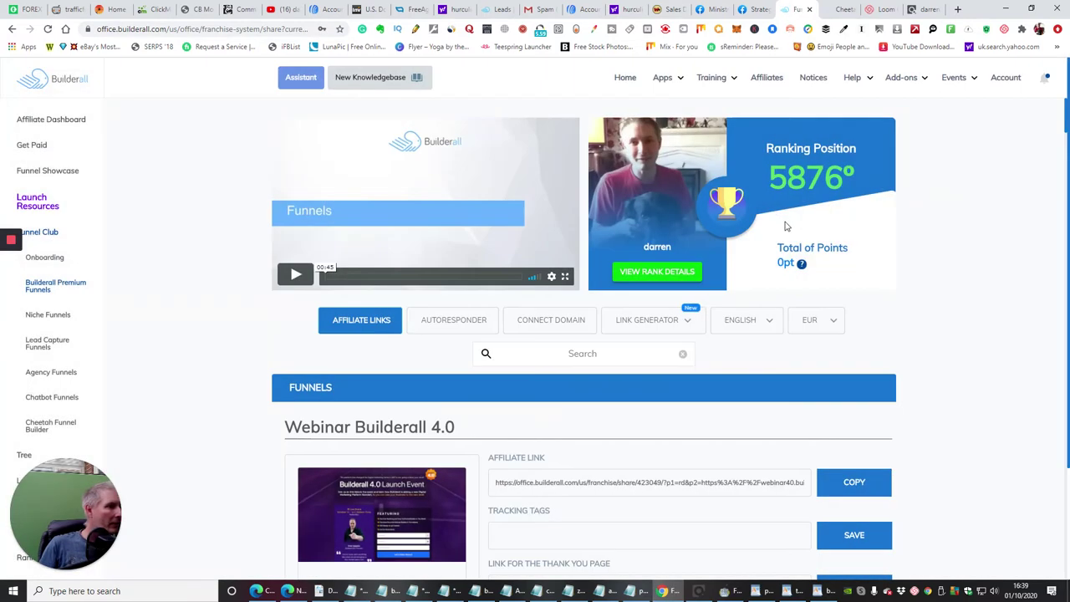
left_click(673, 328)
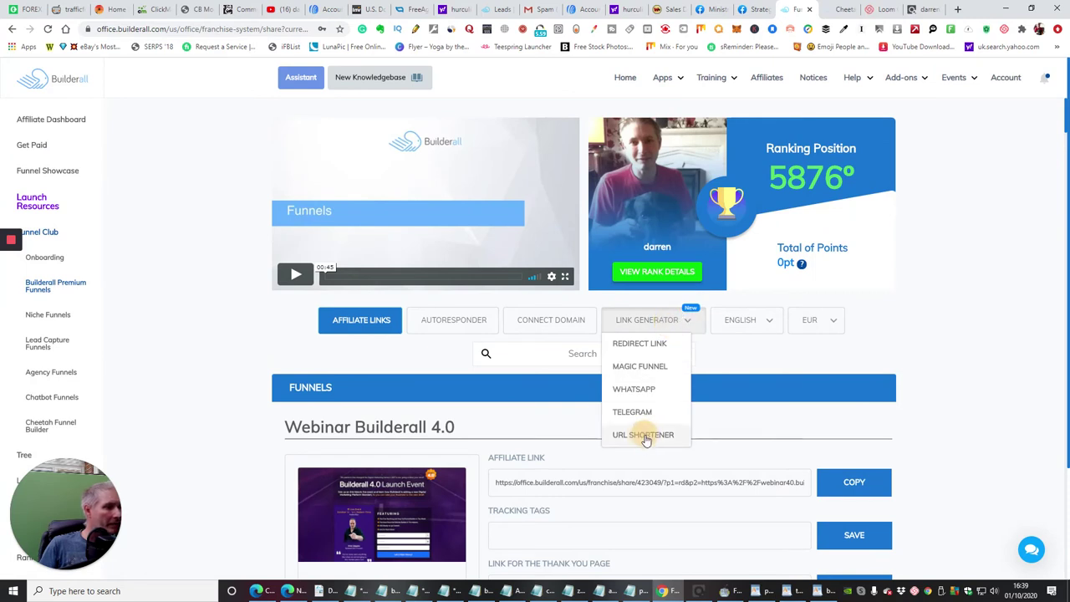
left_click(716, 408)
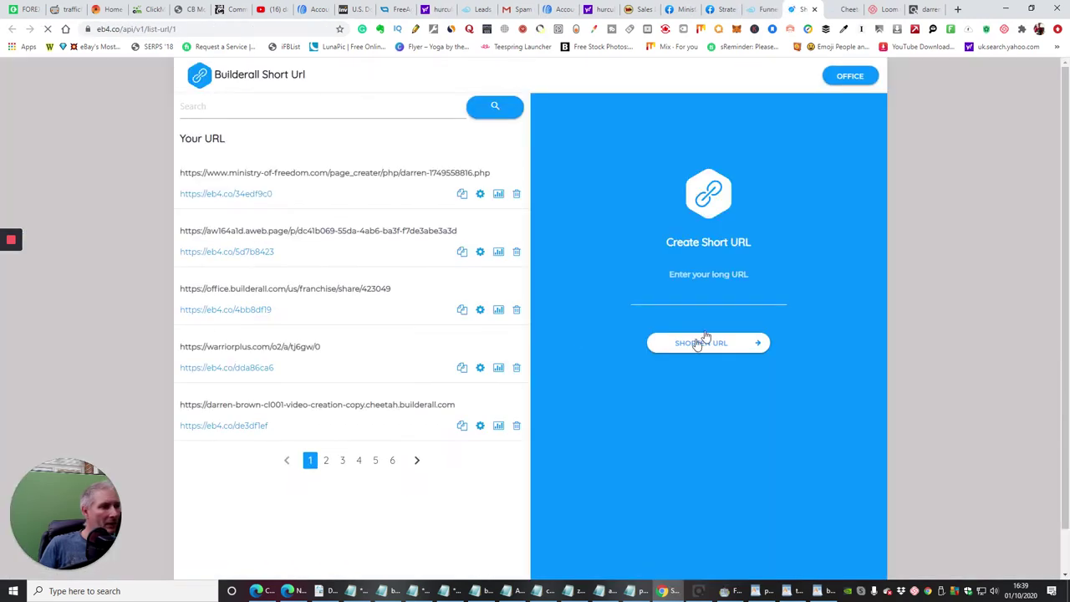
- Paste the HopLink as the long URL and create a short URL from it
left_click(714, 292)
right_click(714, 293)
left_click(725, 379)
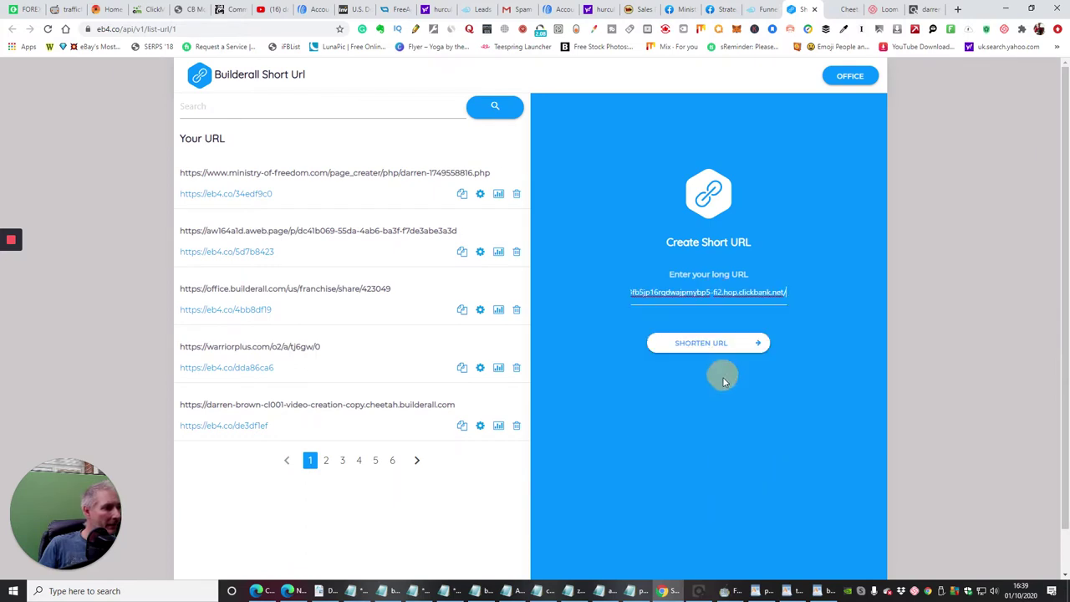
left_click(709, 344)
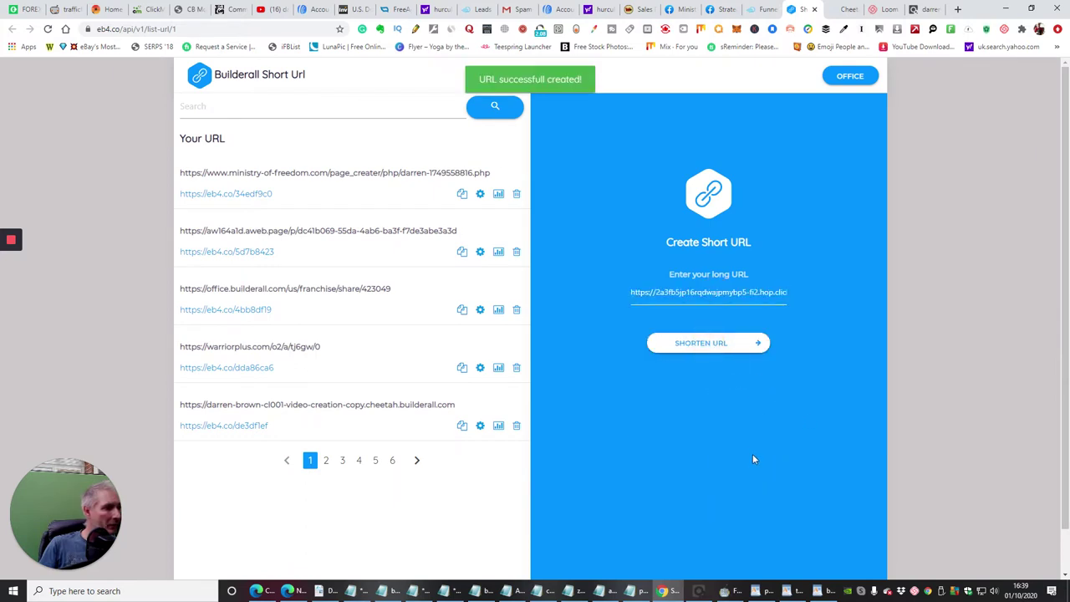
- Find the HopLink's new entry on page 7 of the short URL list and copy its short link
left_click(425, 461)
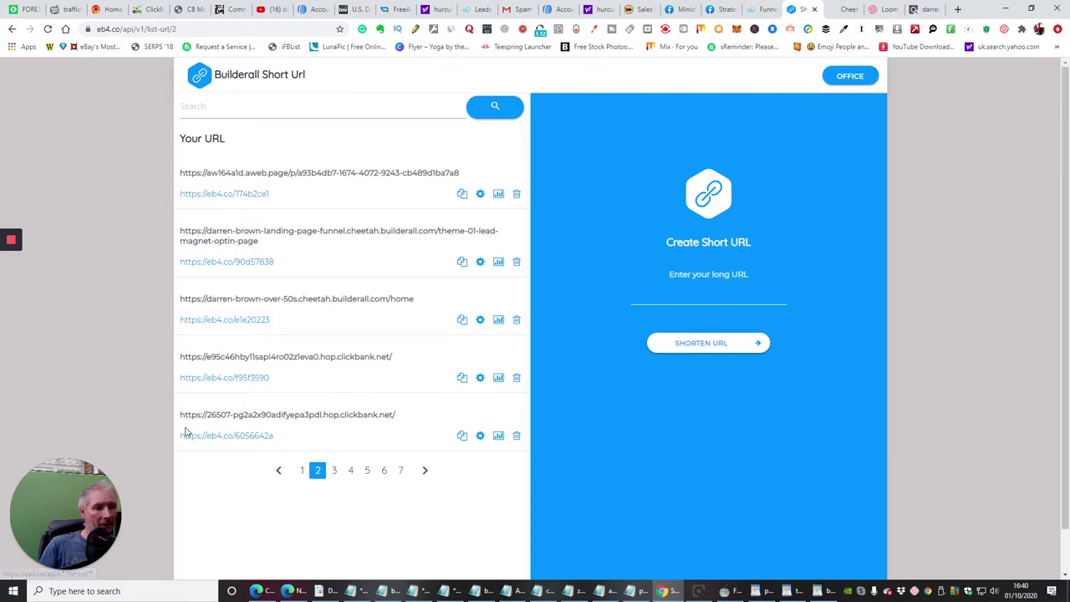
left_click(401, 470)
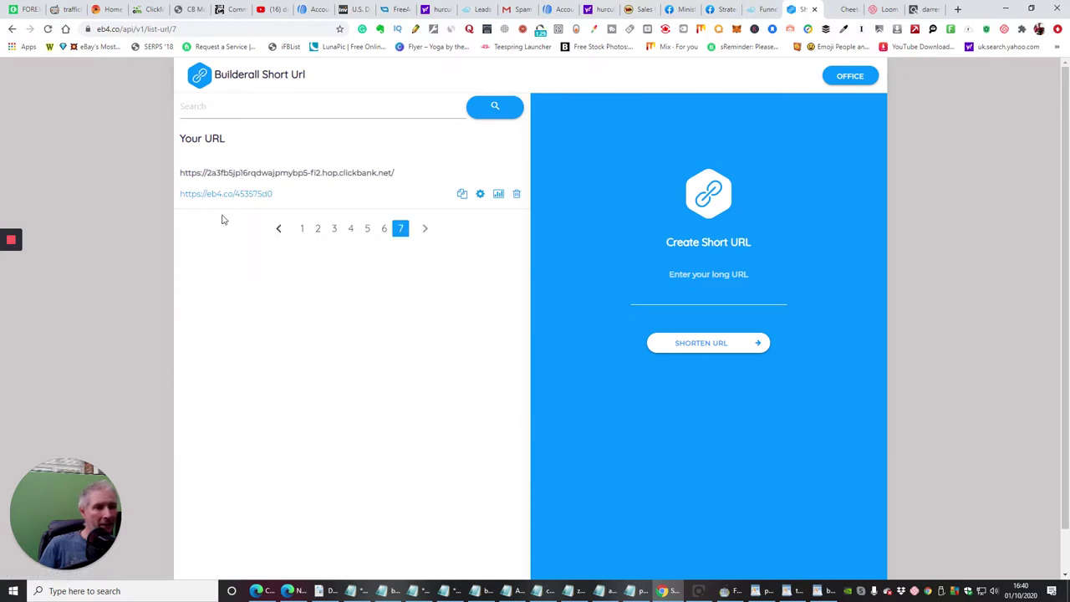
left_click(462, 196)
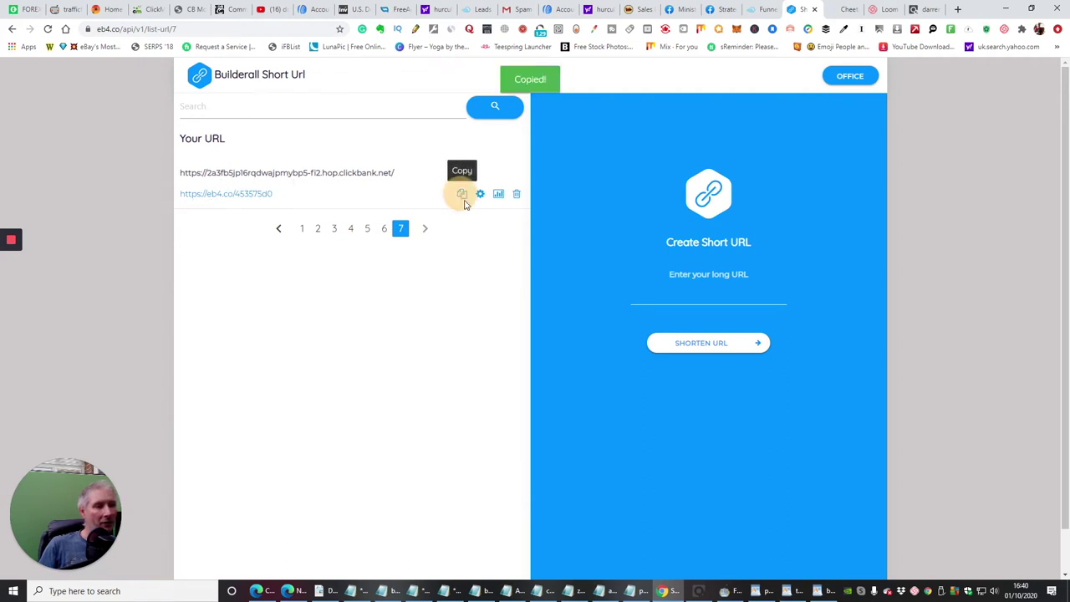
- Try to load the copied short link in a new browser tab, go back and close the tab
left_click(958, 9)
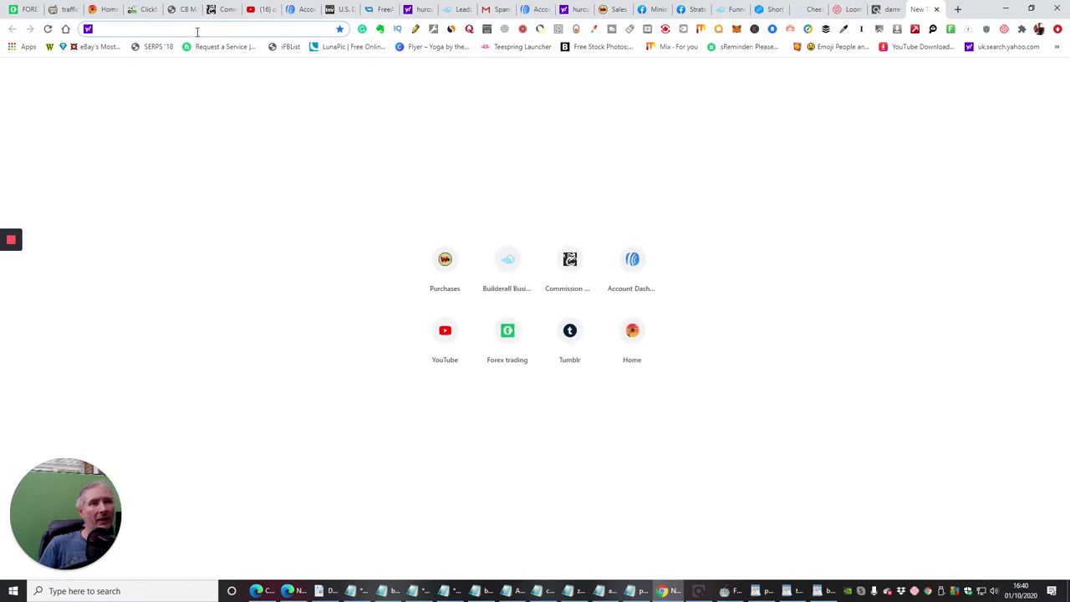
right_click(196, 31)
left_click(211, 119)
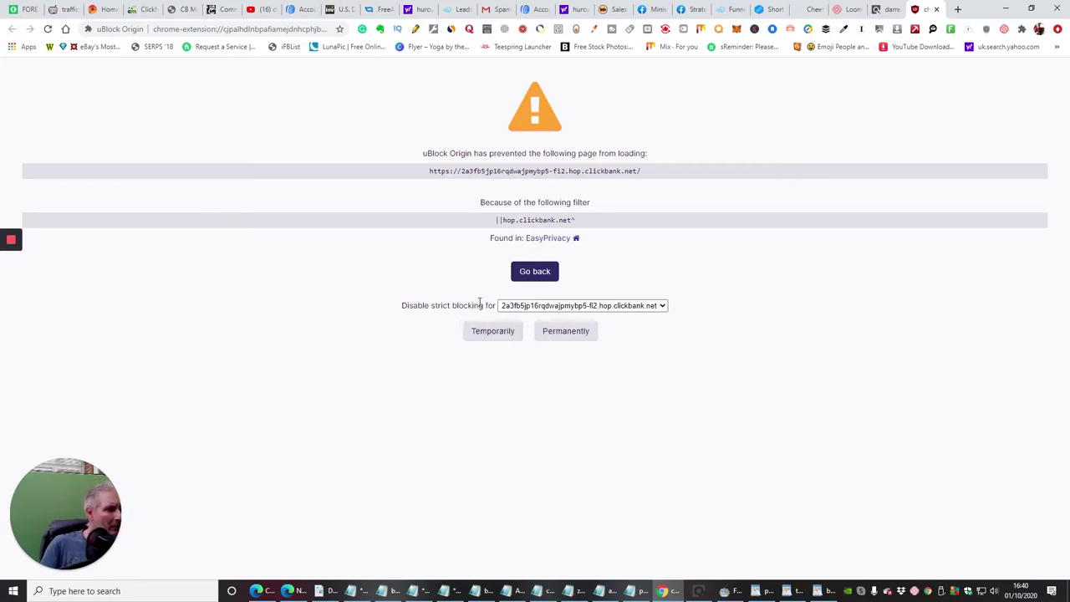
left_click(537, 272)
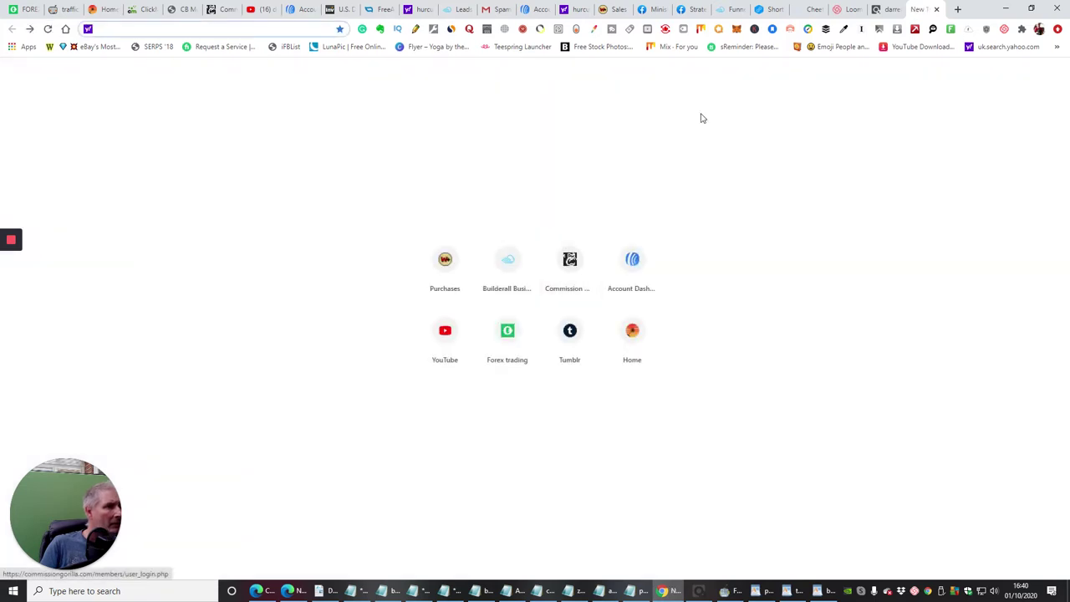
left_click(938, 10)
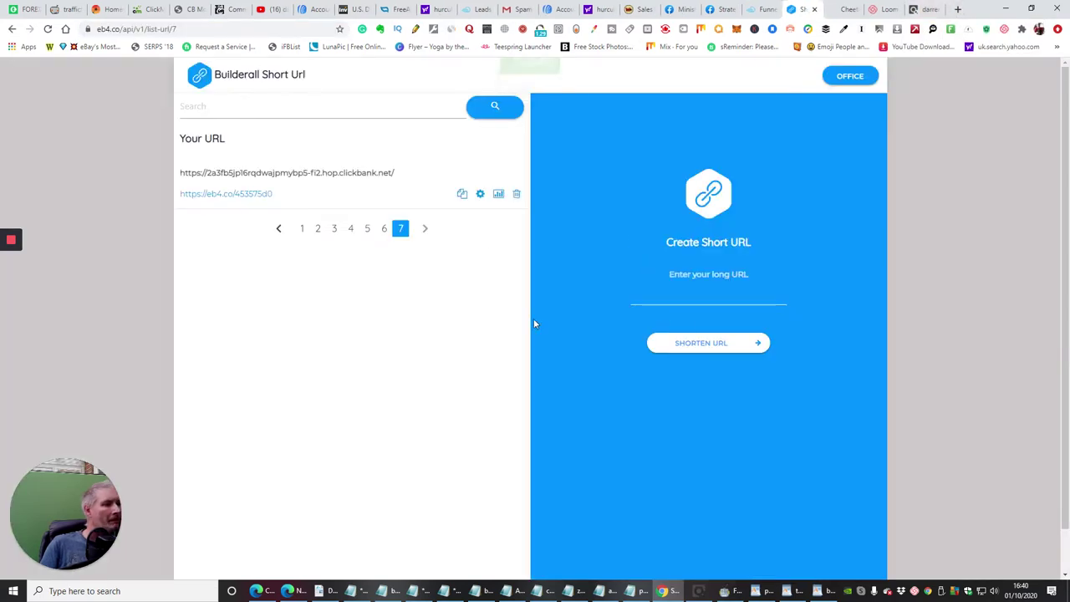
- Copy the short link again, load it in a new tab with strict blocking disabled temporarily, and briefly preview the sales video
left_click(463, 195)
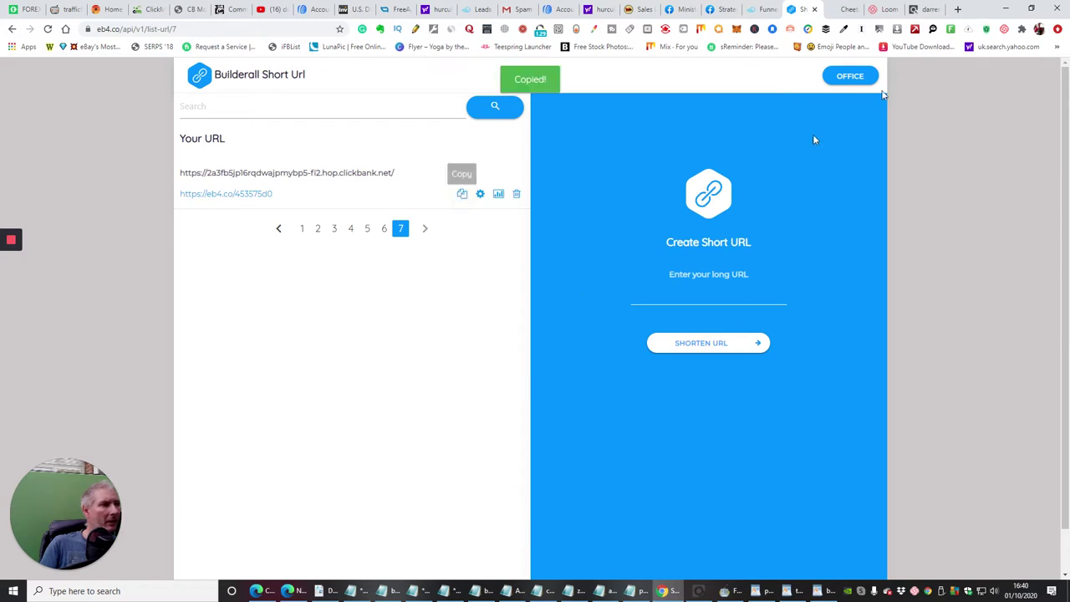
left_click(957, 10)
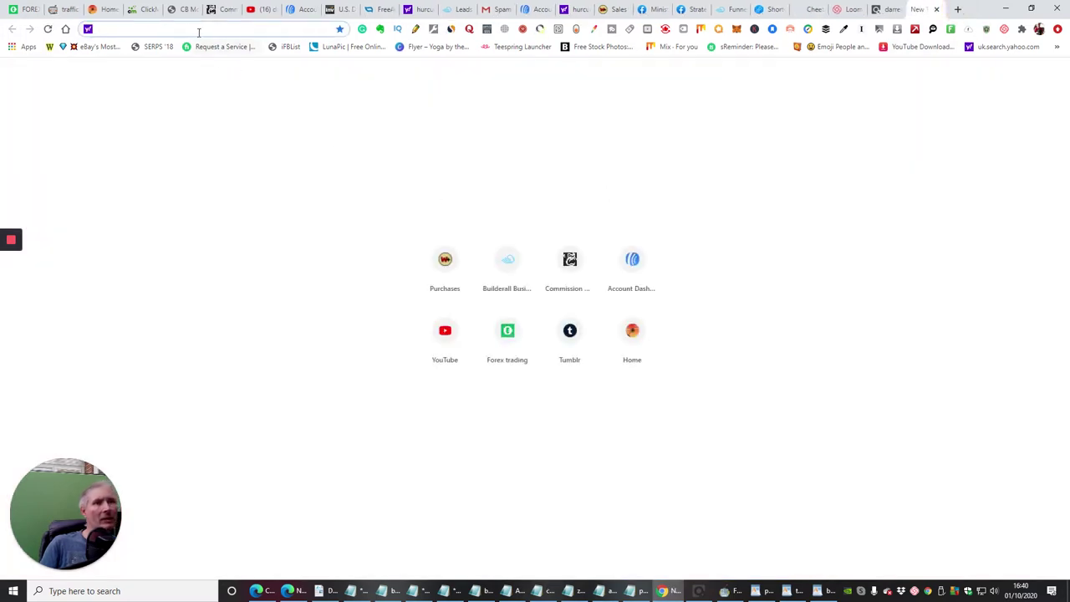
right_click(197, 28)
left_click(209, 115)
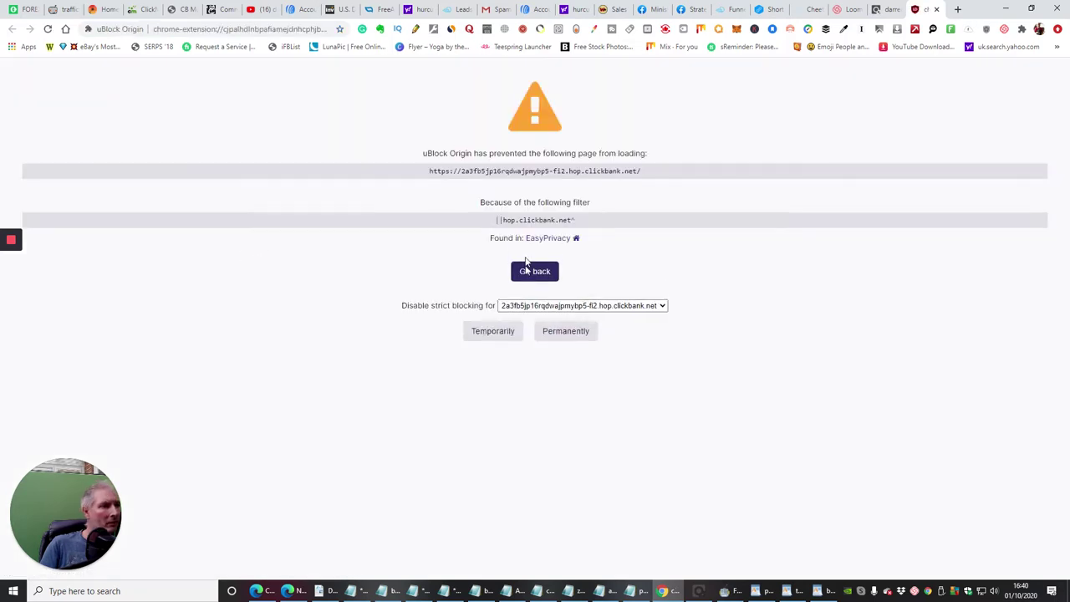
left_click(494, 332)
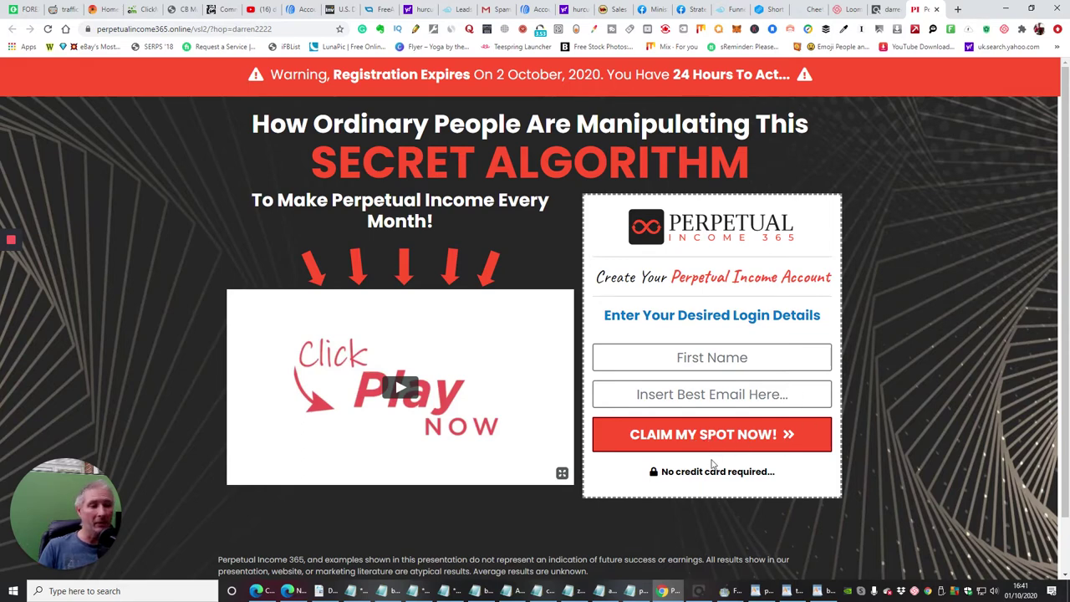
left_click(415, 400)
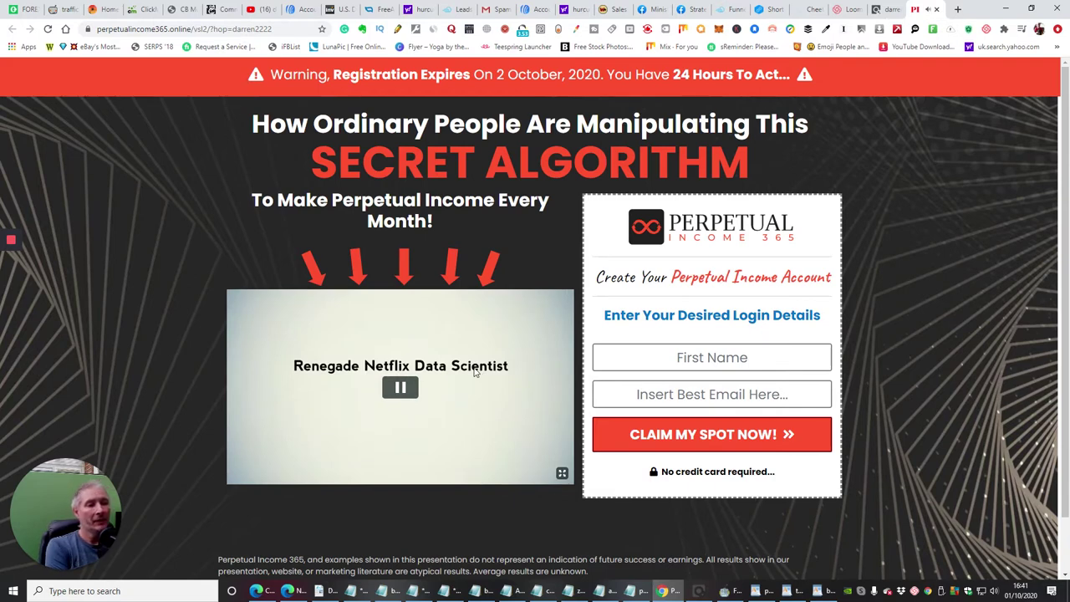
left_click(399, 388)
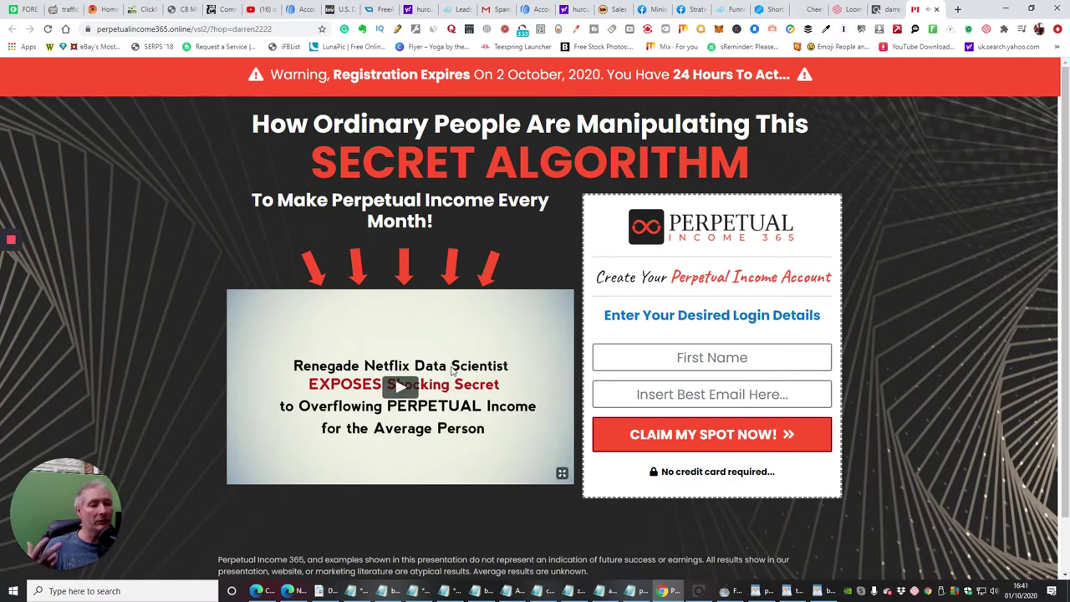
- Look over the Perpetual Income 365 sales page, including its video, sign-up form and exit pop-up
scroll(502, 359, "down", 1)
scroll(495, 368, "up", 1)
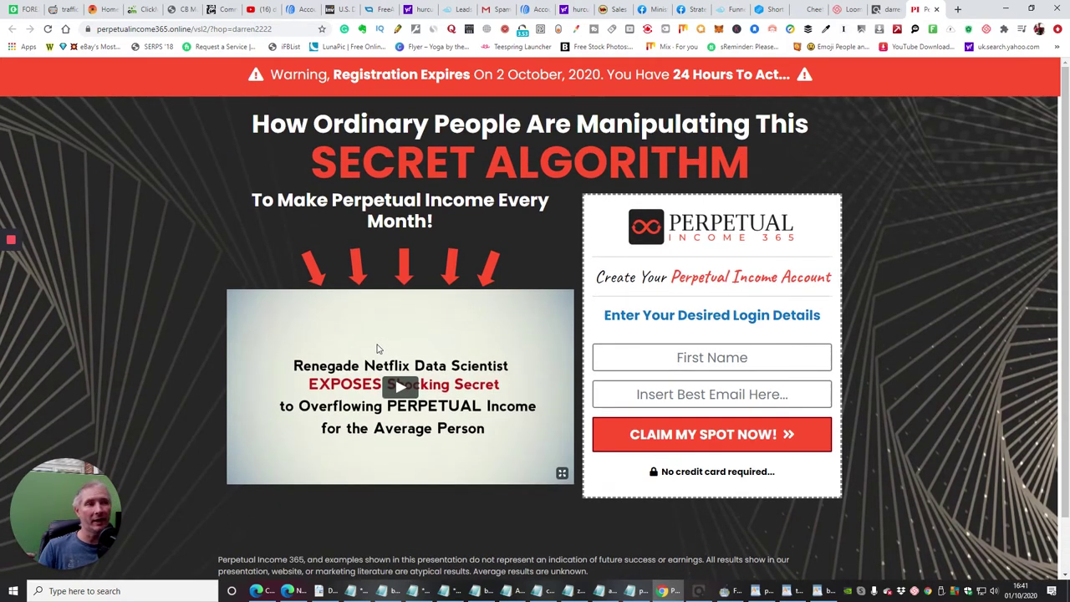
left_click(377, 348)
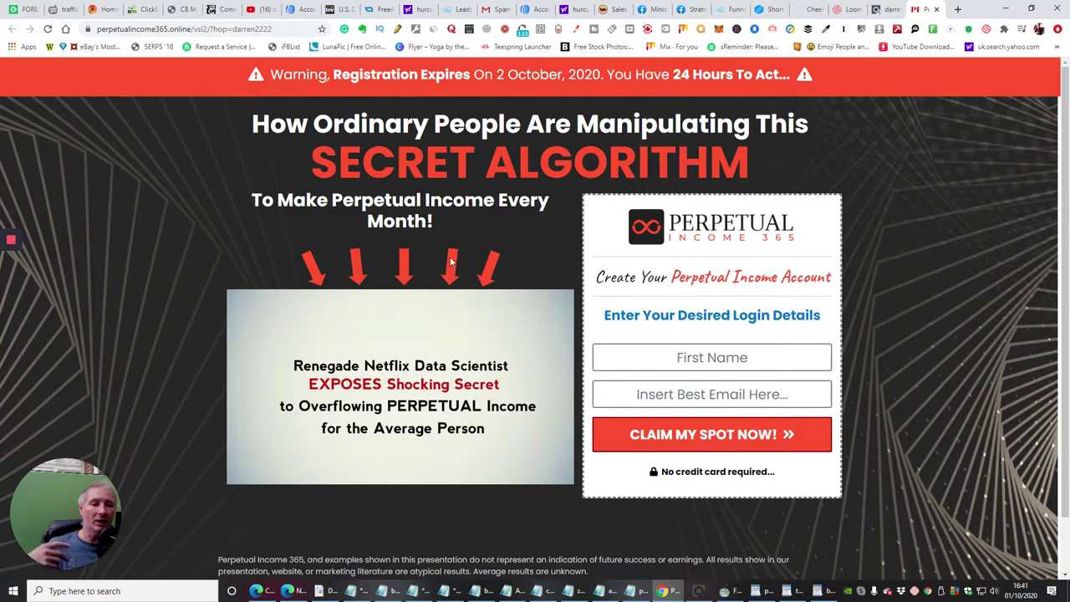
mouse_move(410, 315)
mouse_move(459, 10)
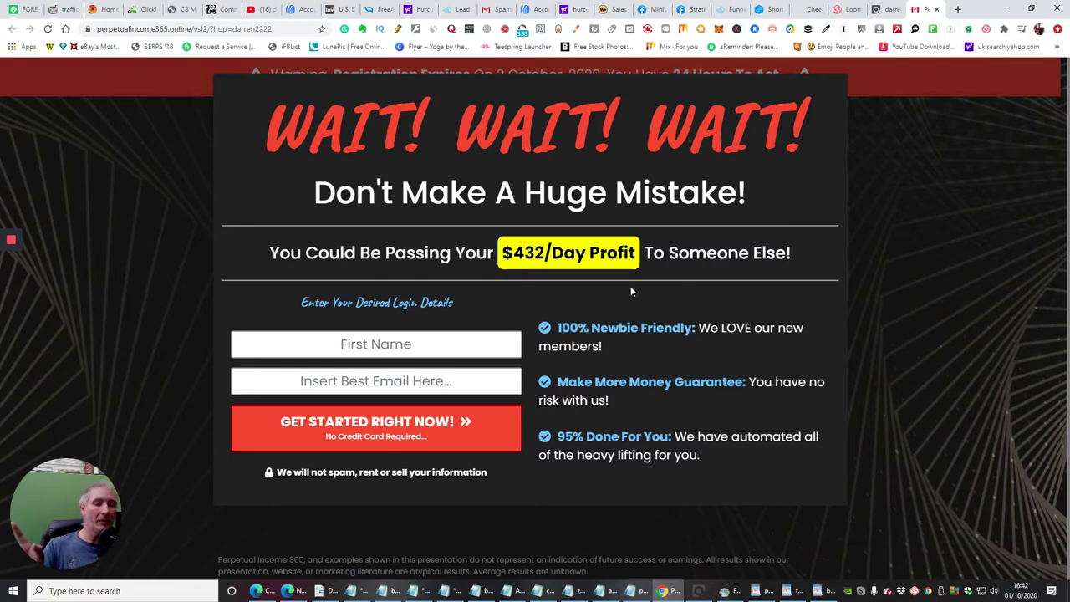
- Return to the Cheetah site builder and create a blank-template site titled "pertual 365" with the description "Marketing tool"
left_click(800, 12)
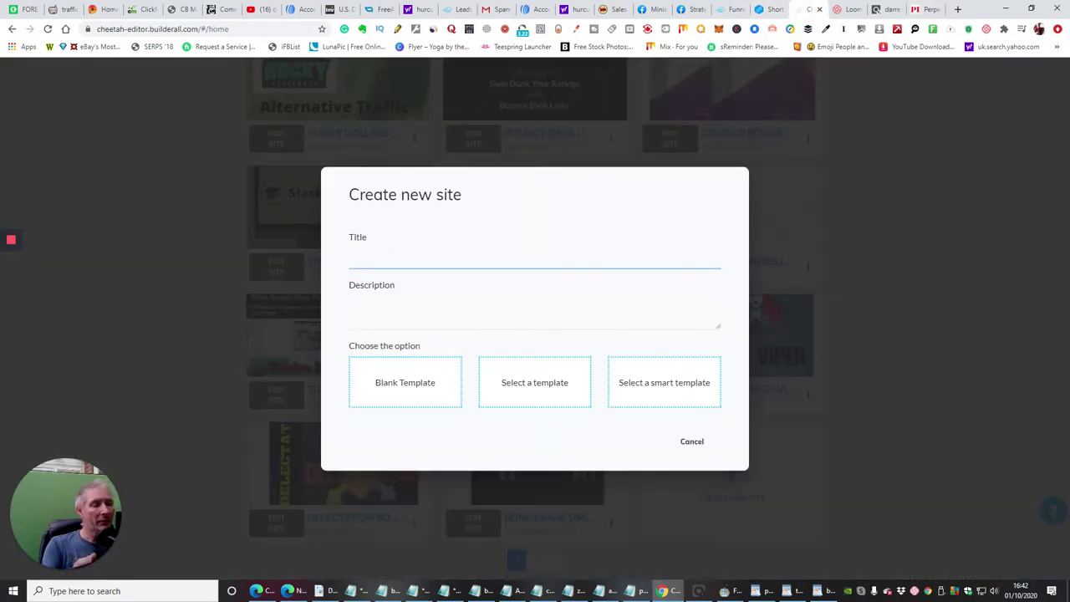
type("pertual 365")
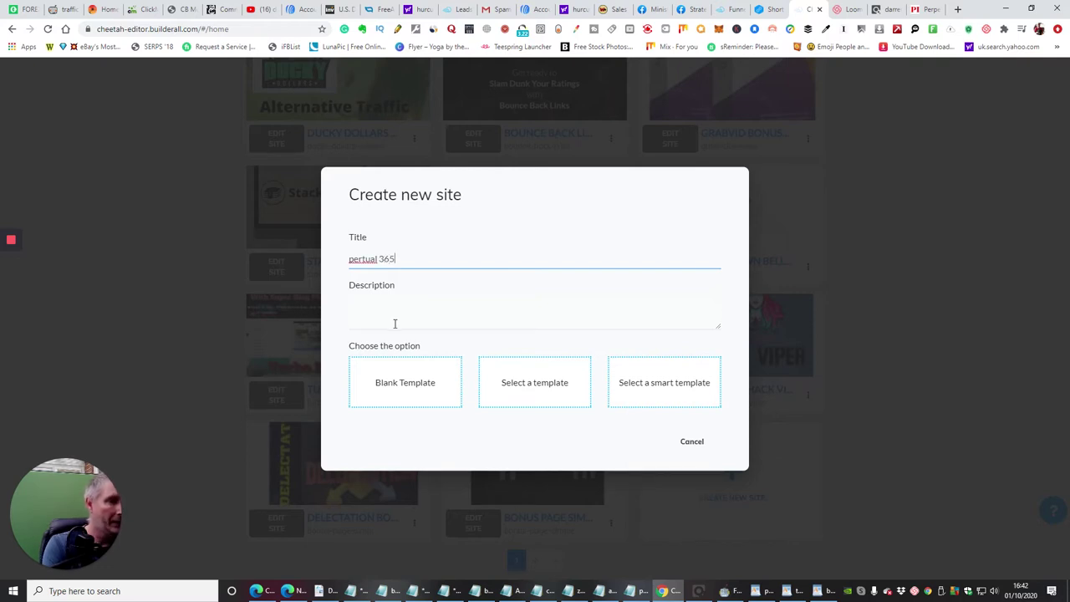
left_click(394, 312)
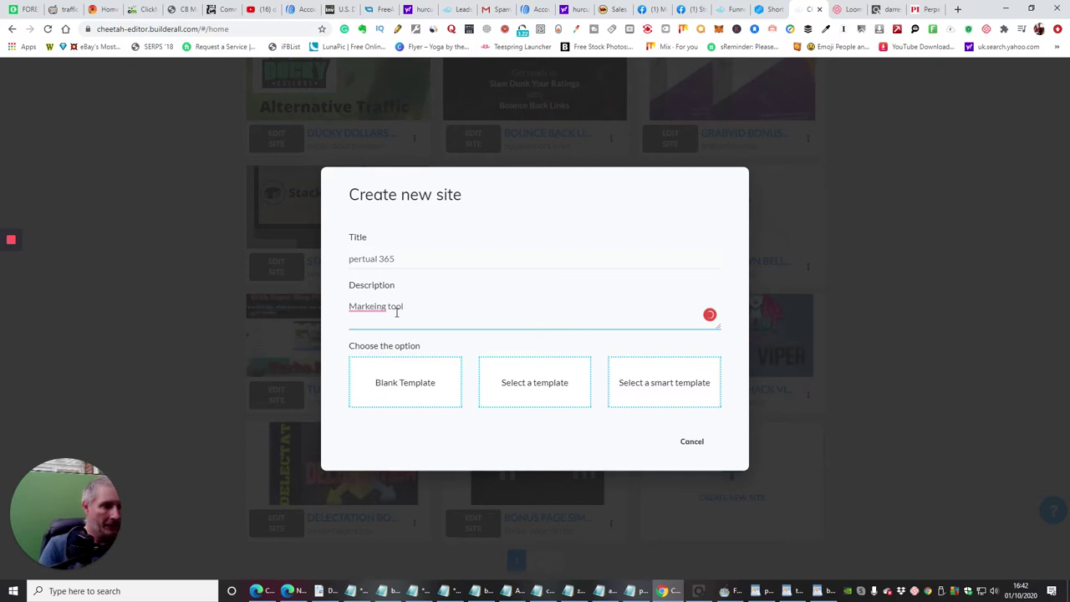
left_click(367, 309)
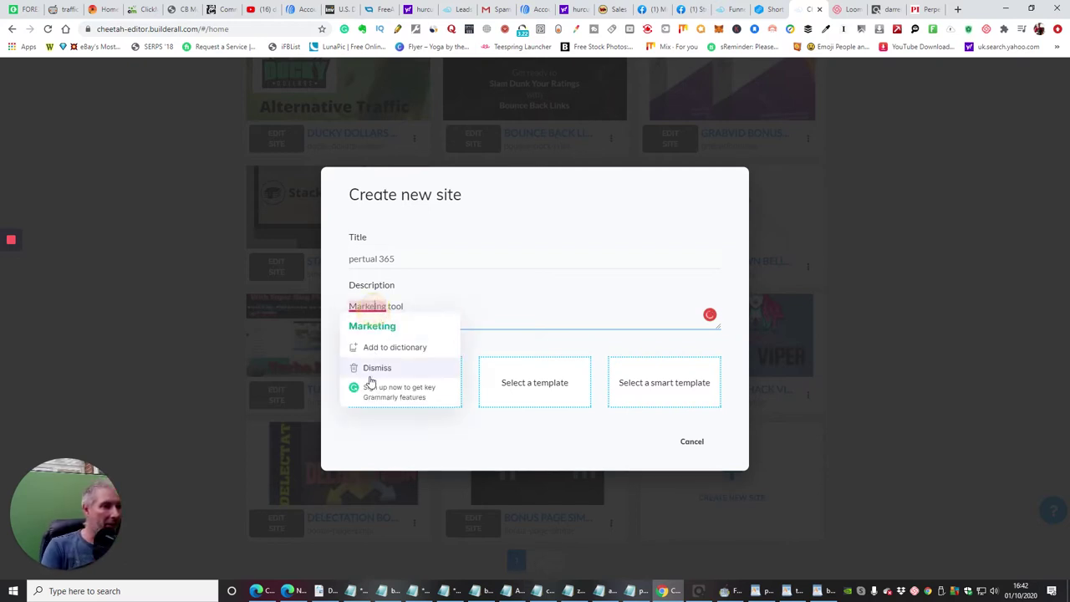
left_click(378, 325)
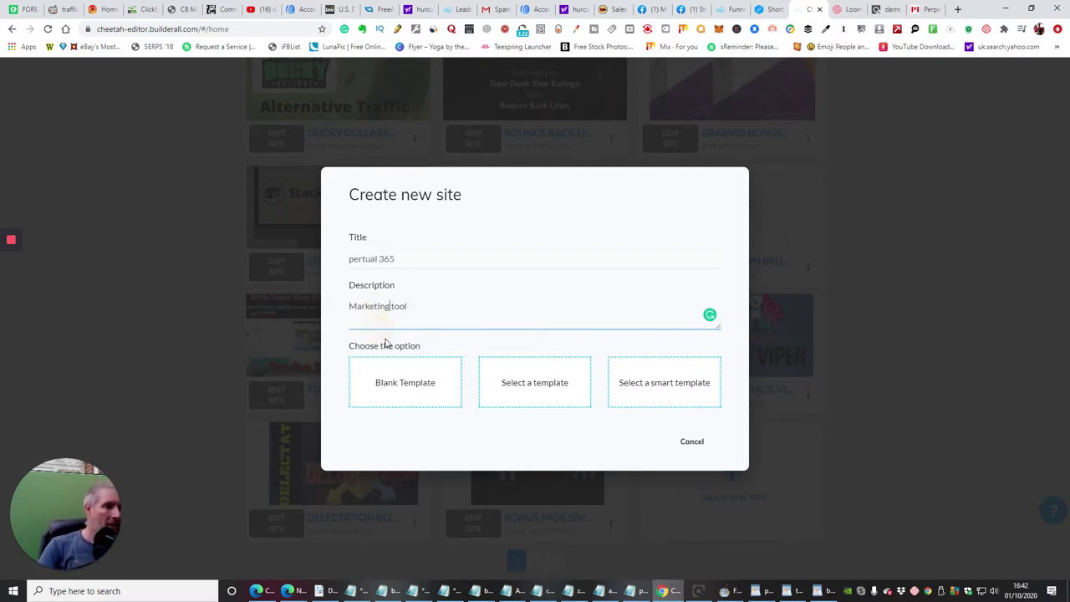
left_click(412, 385)
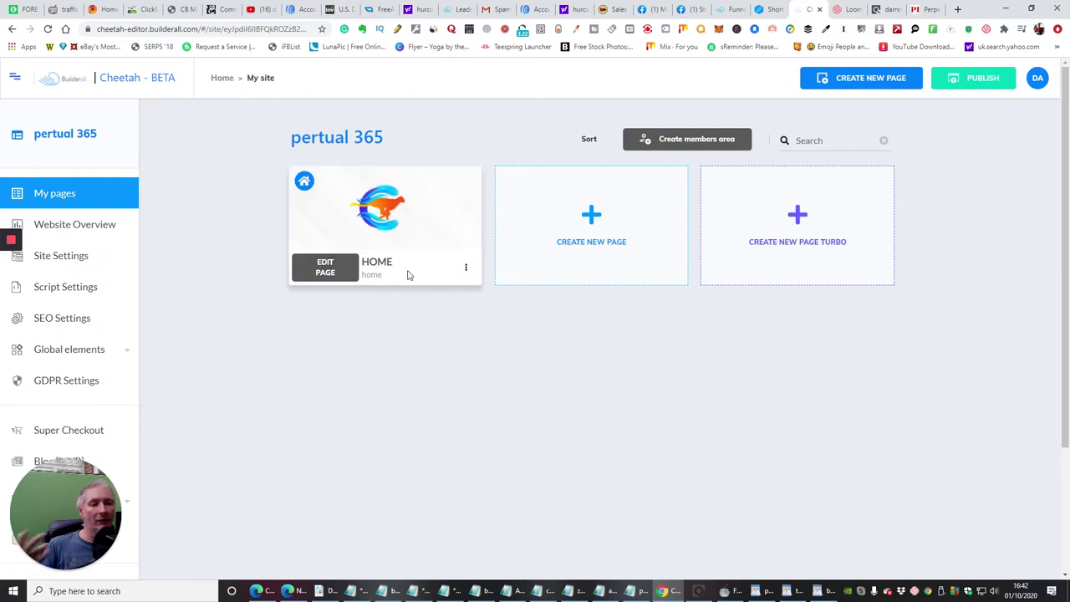
- Open the new site's Home page for editing and add a blank panel to it
left_click(323, 272)
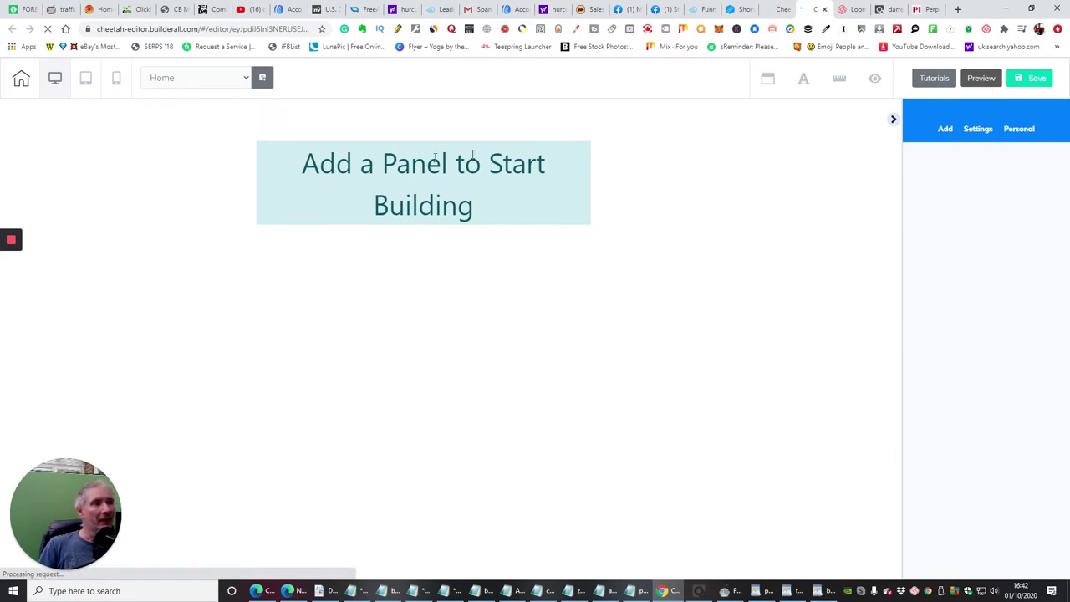
left_click(946, 132)
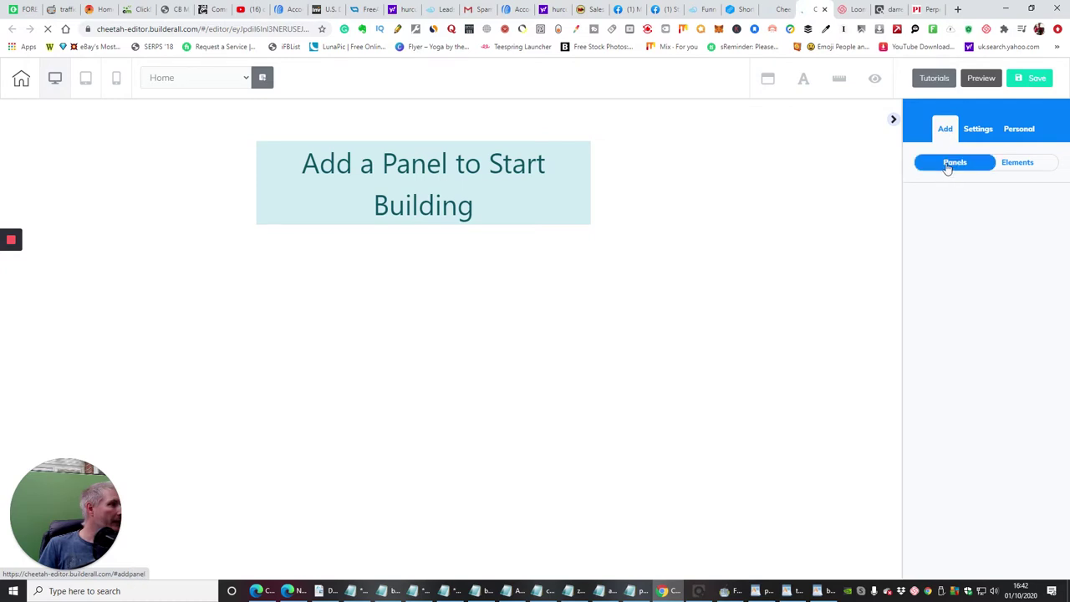
left_click(947, 166)
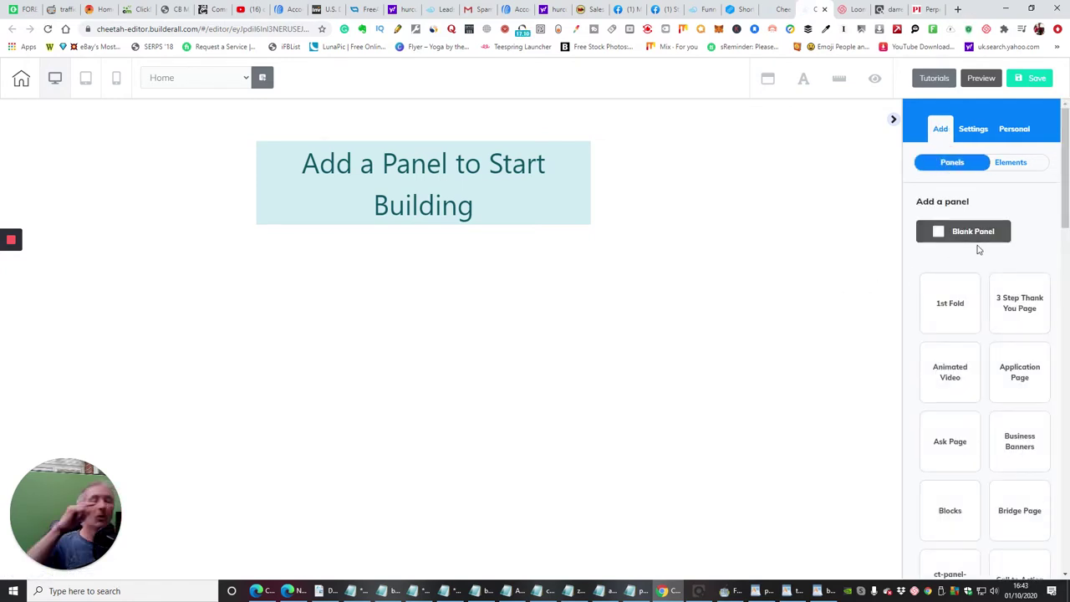
scroll(989, 245, "down", 2)
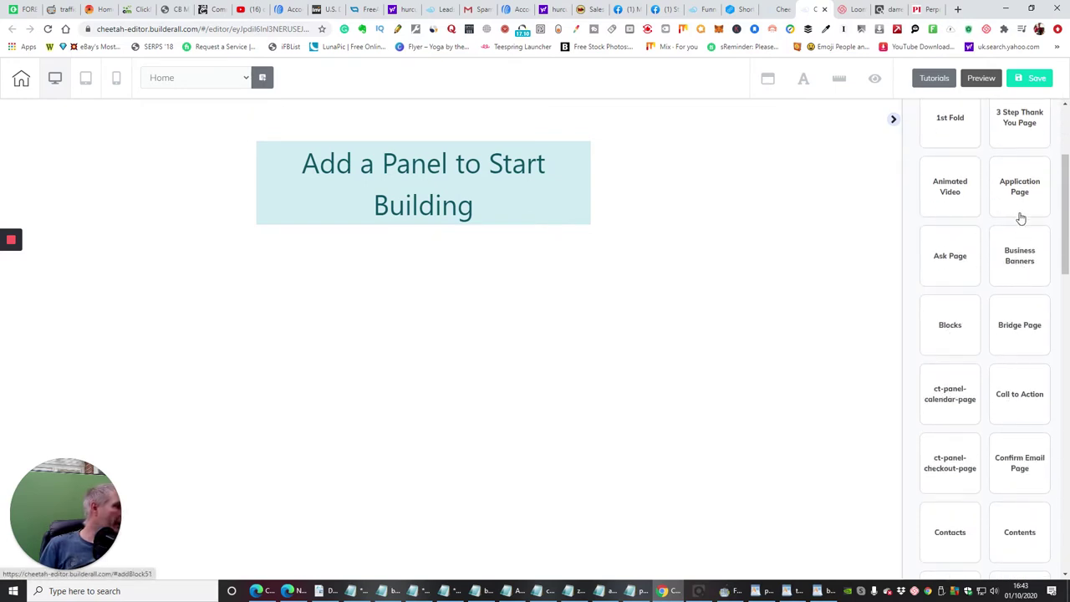
scroll(1021, 255, "up", 2)
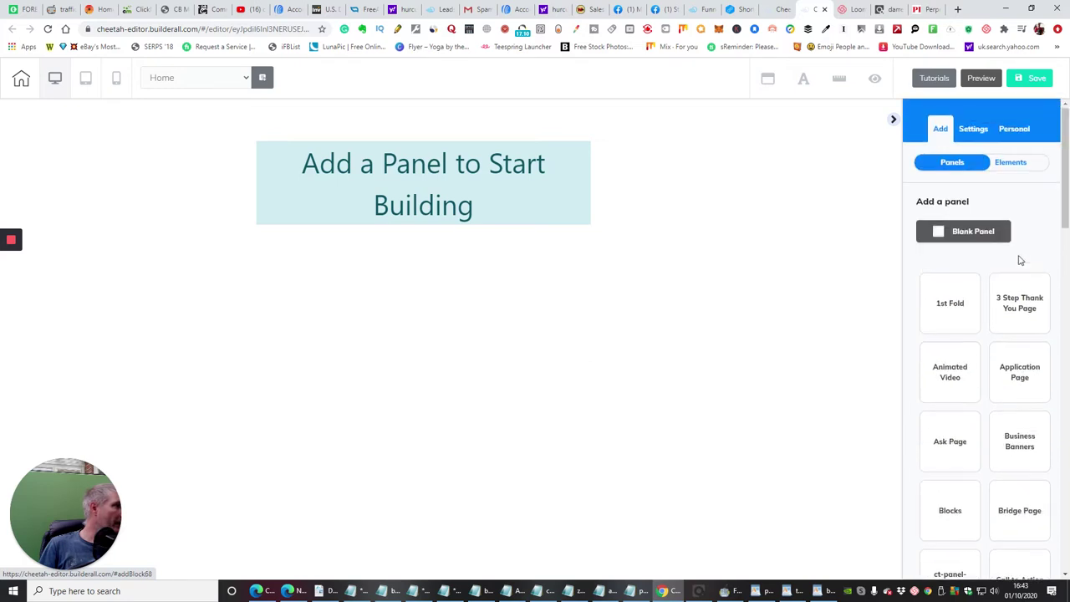
left_click(960, 234)
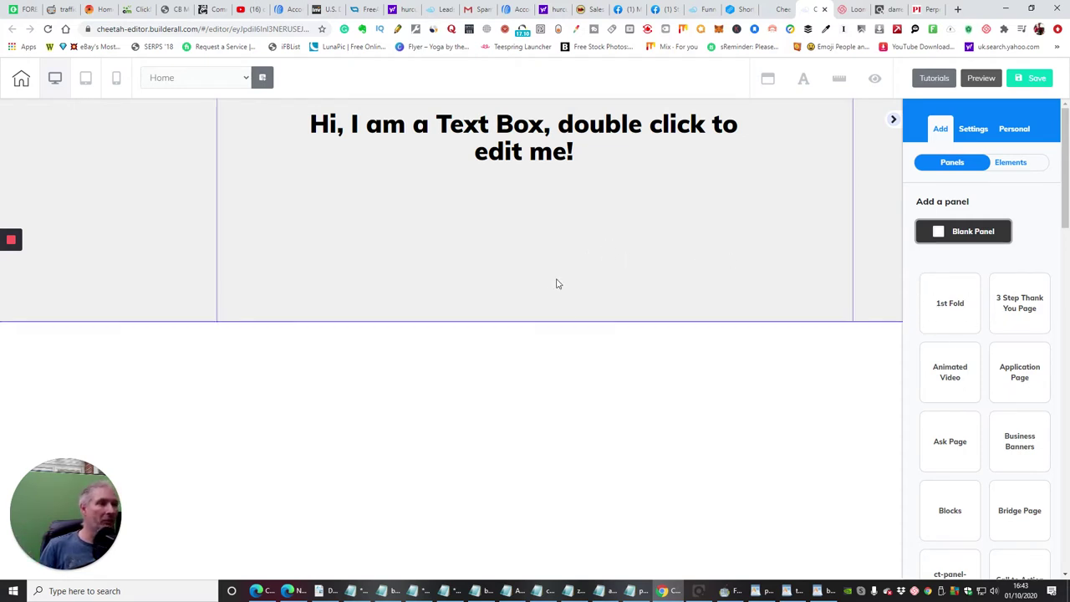
- Replace the panel's placeholder text with the headline "How to 10X your income in 48 hours on autopilot"
left_click(574, 159)
double_click(573, 162)
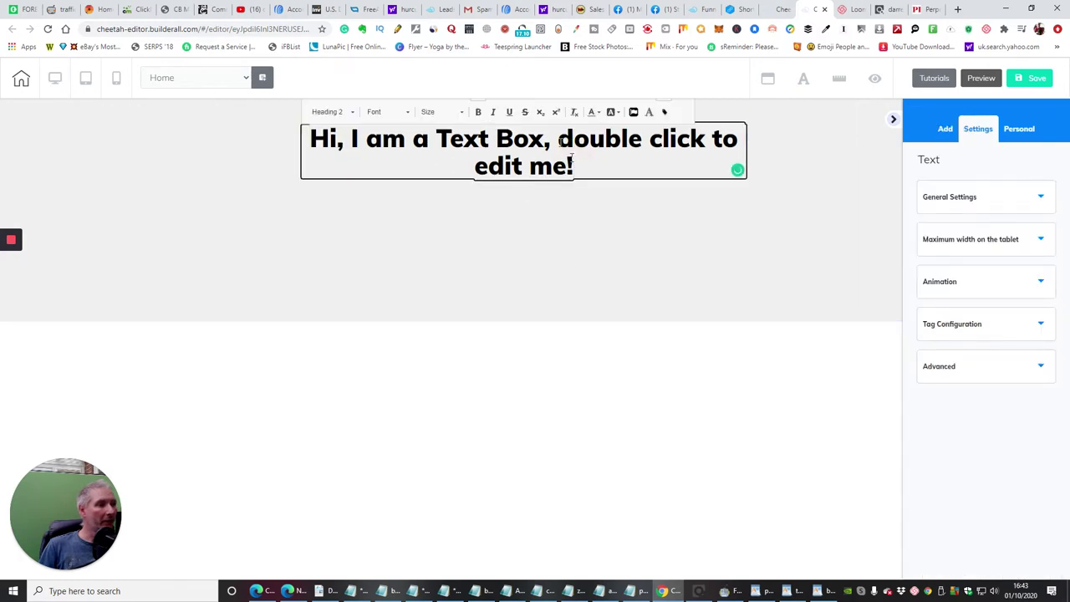
key("BackSpace")
key("BackSpace")
key("BackSpace")
key("BackSpace")
key("BackSpace")
key("BackSpace")
key("BackSpace")
key("BackSpace")
key("BackSpace")
key("BackSpace")
key("BackSpace")
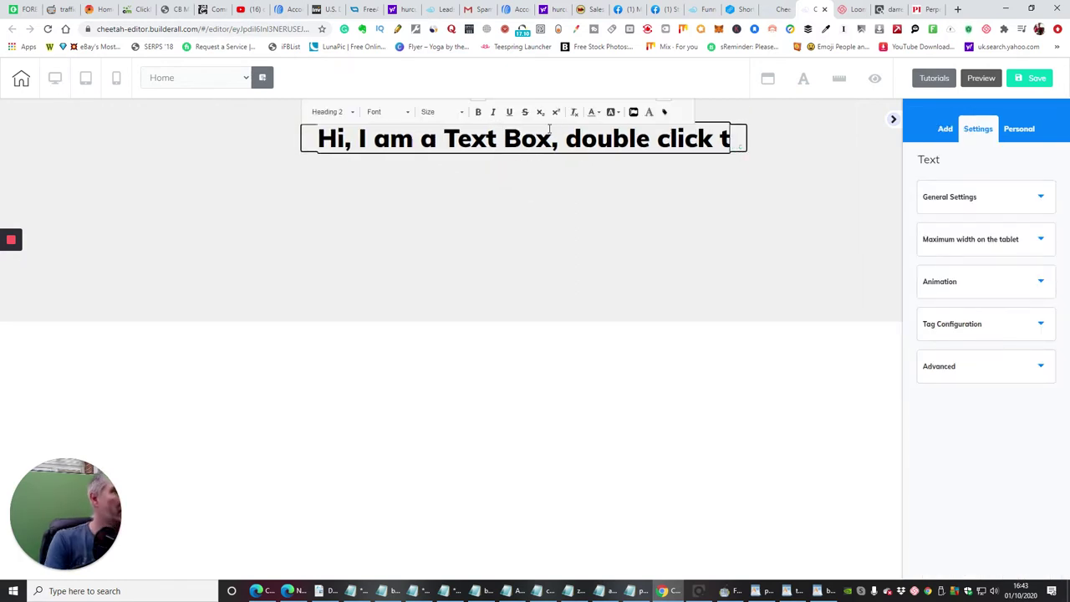
key("BackSpace")
key("BackSpace")
key("BackSpace")
key("BackSpace")
key("BackSpace")
key("BackSpace")
key("BackSpace")
key("BackSpace")
key("BackSpace")
key("BackSpace")
key("BackSpace")
key("BackSpace")
key("BackSpace")
key("BackSpace")
key("BackSpace")
key("BackSpace")
key("BackSpace")
key("BackSpace")
key("BackSpace")
key("BackSpace")
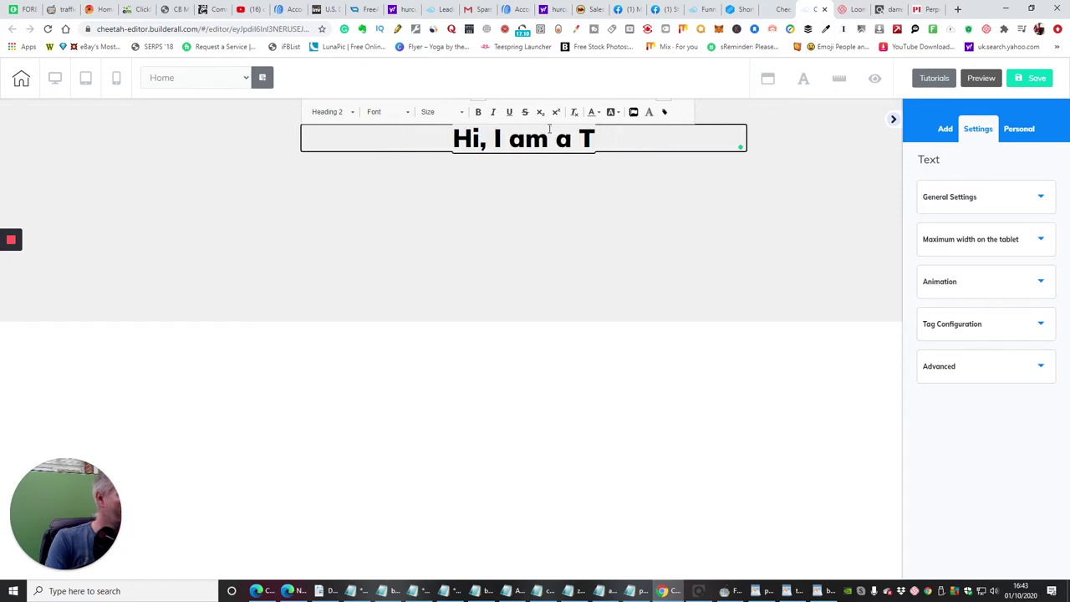
key("BackSpace")
key("BackSpace")
key("BackSpace")
key("BackSpace")
key("BackSpace")
key("BackSpace")
key("BackSpace")
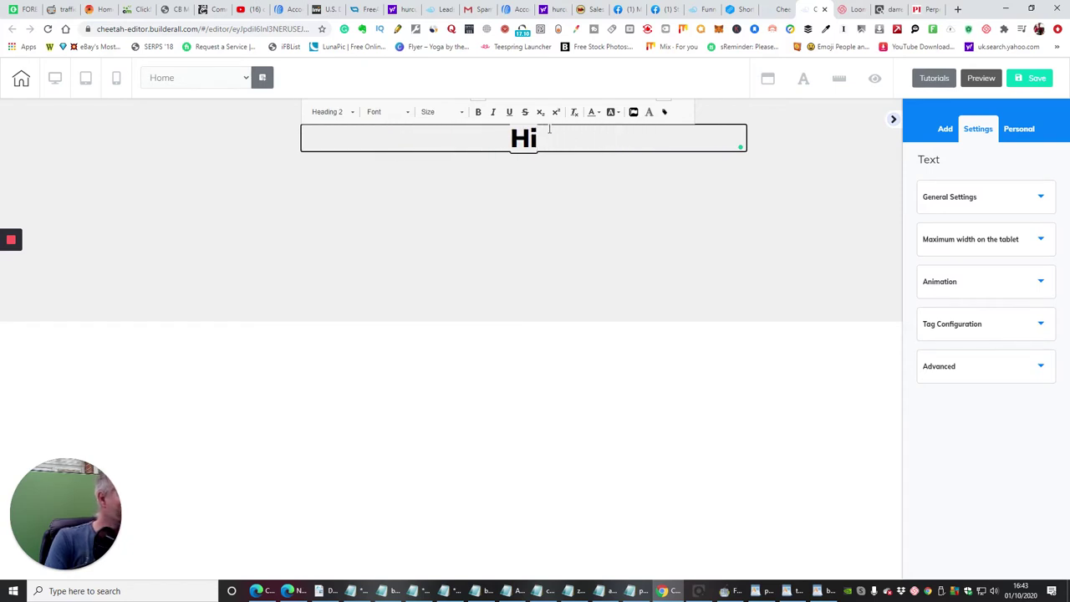
type("ow to 10")
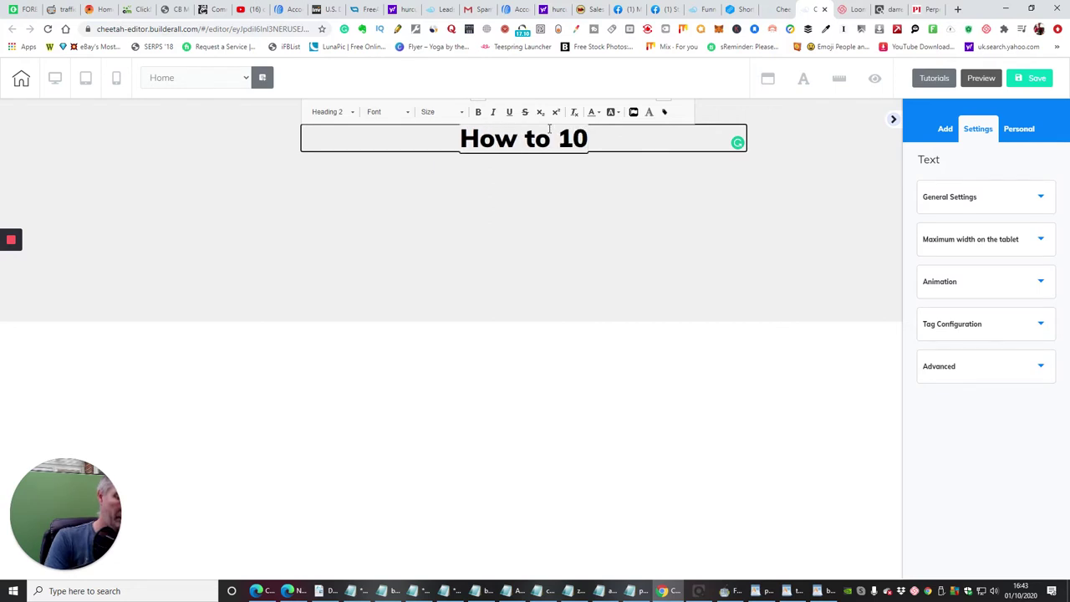
type("X you")
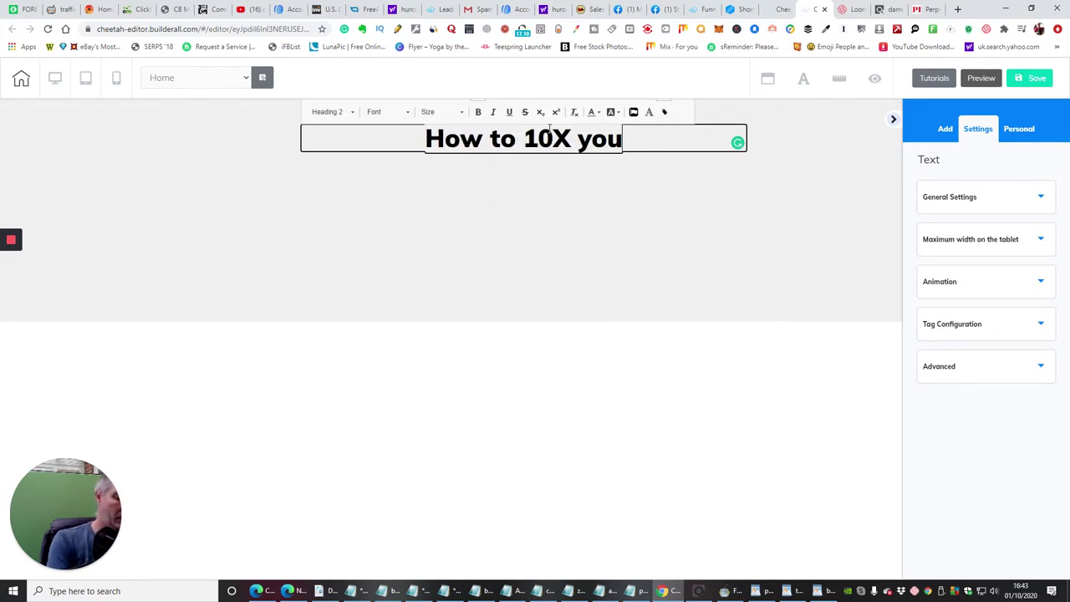
type("r income ")
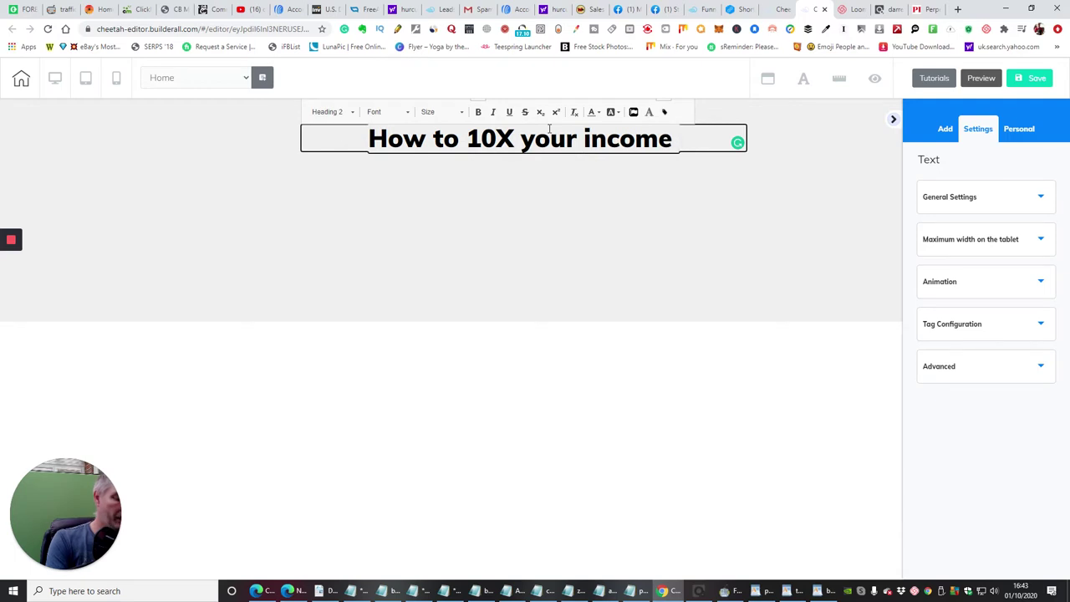
type("in ")
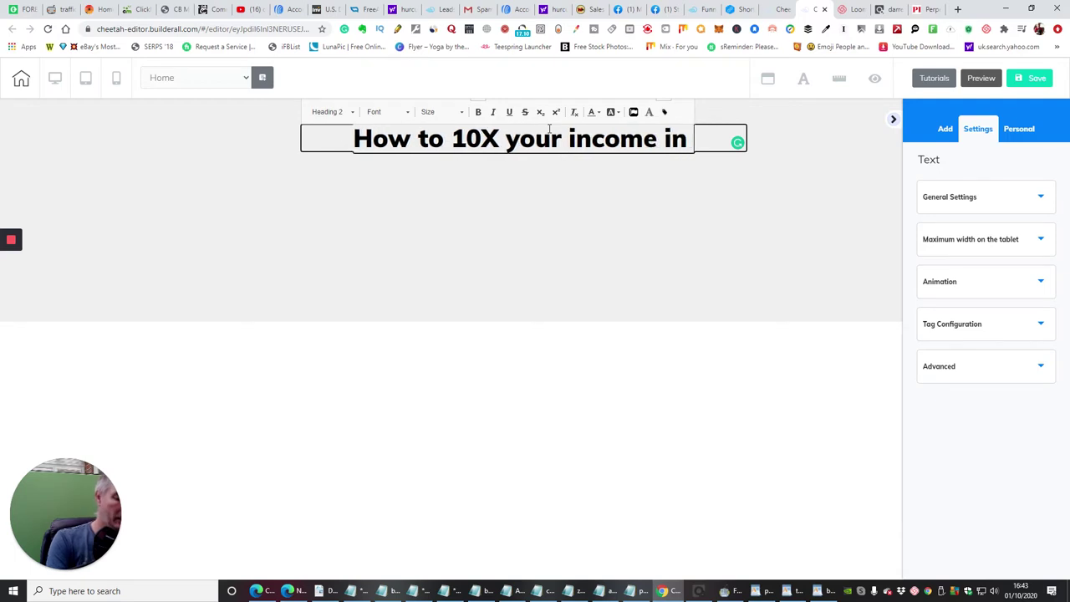
type("4")
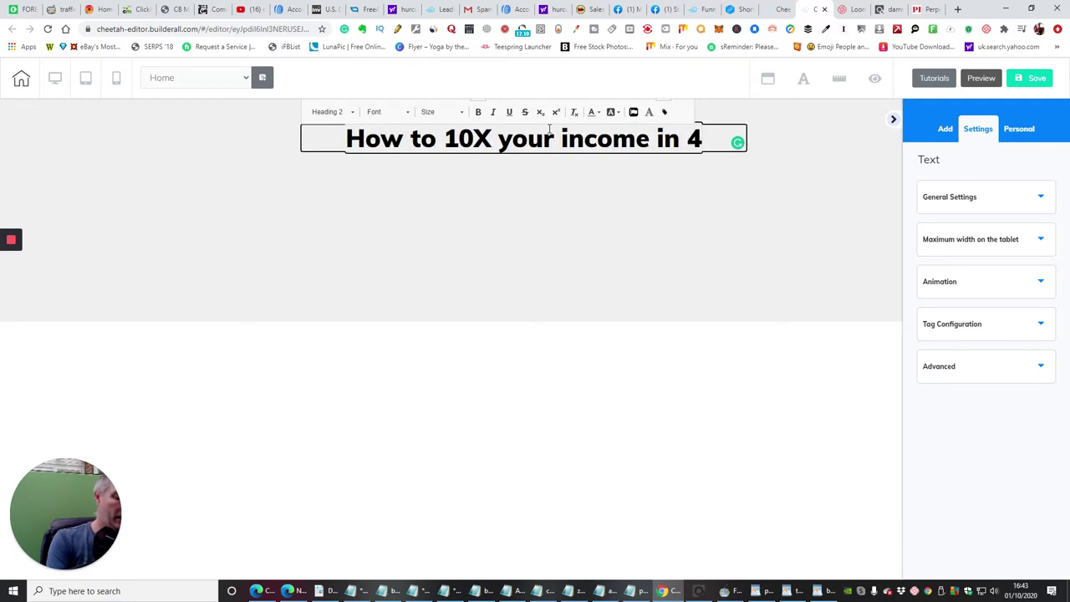
type("8 hoiu")
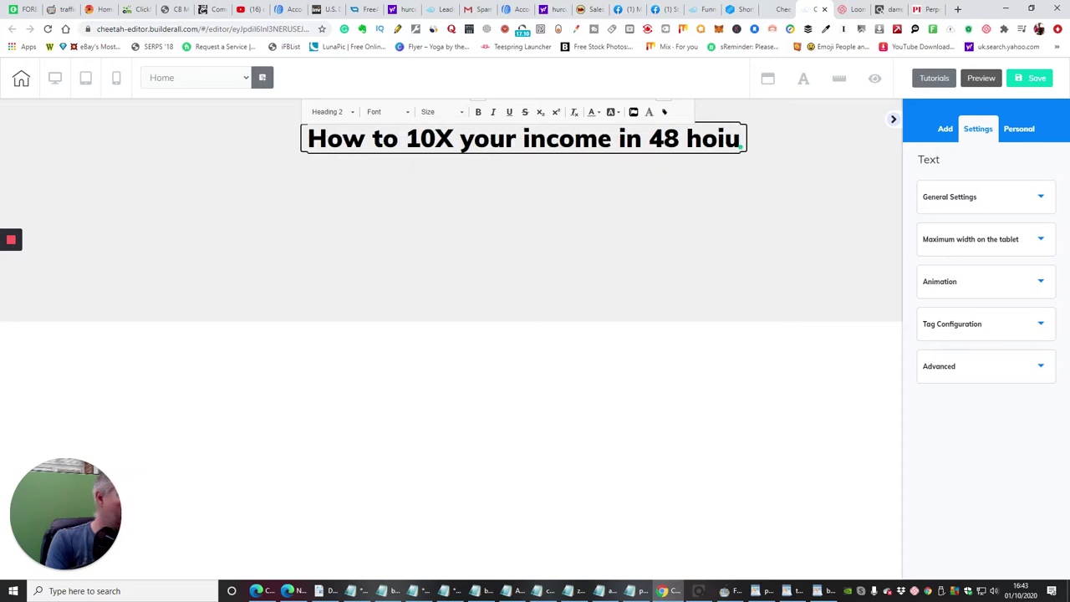
key("BackSpace")
key("BackSpace")
type("urs")
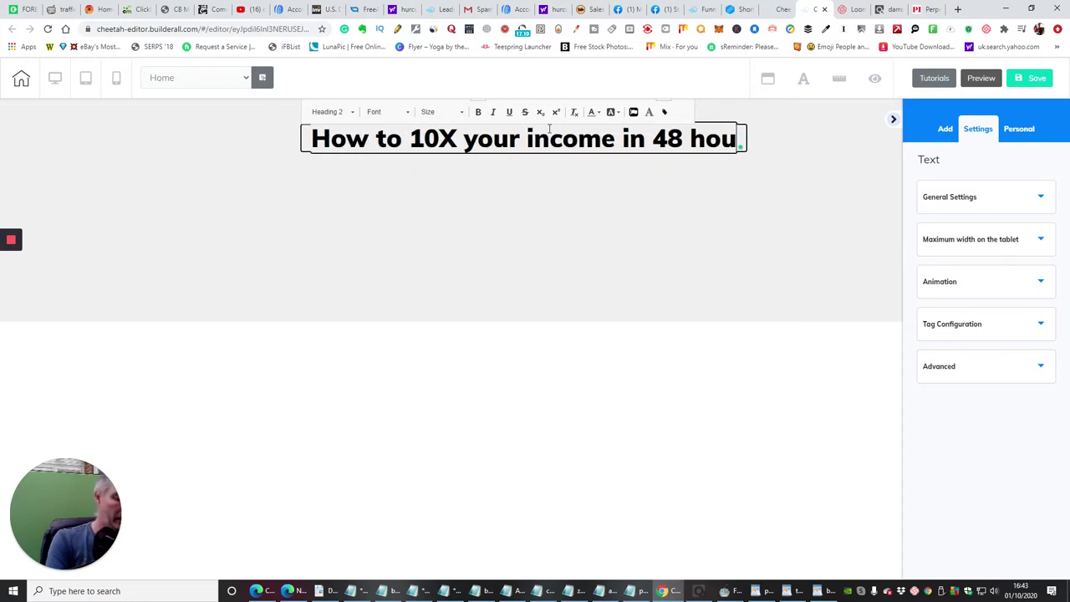
type(" on")
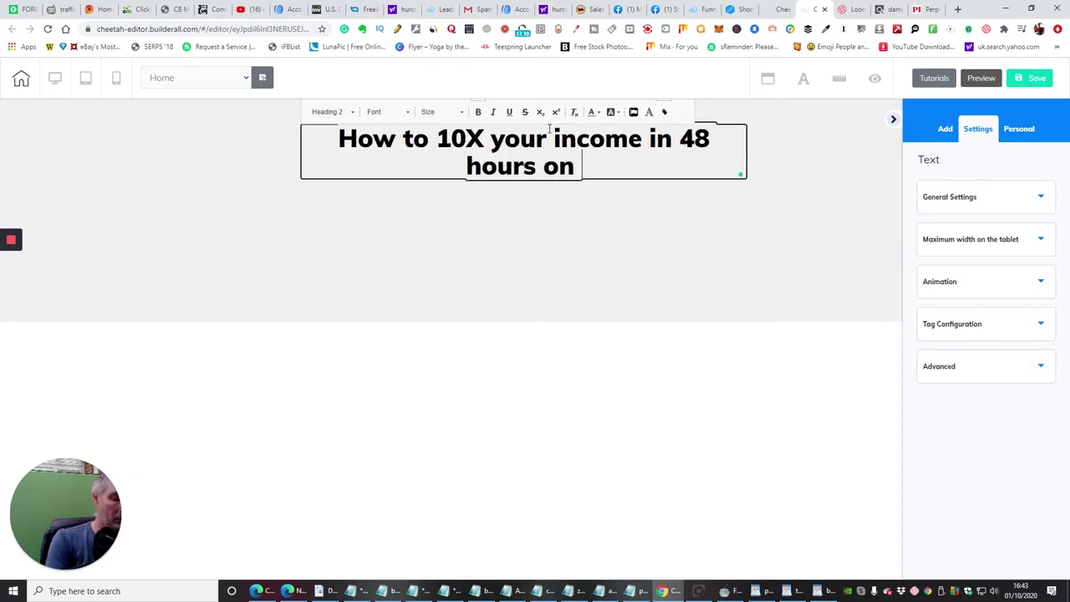
type(" autop")
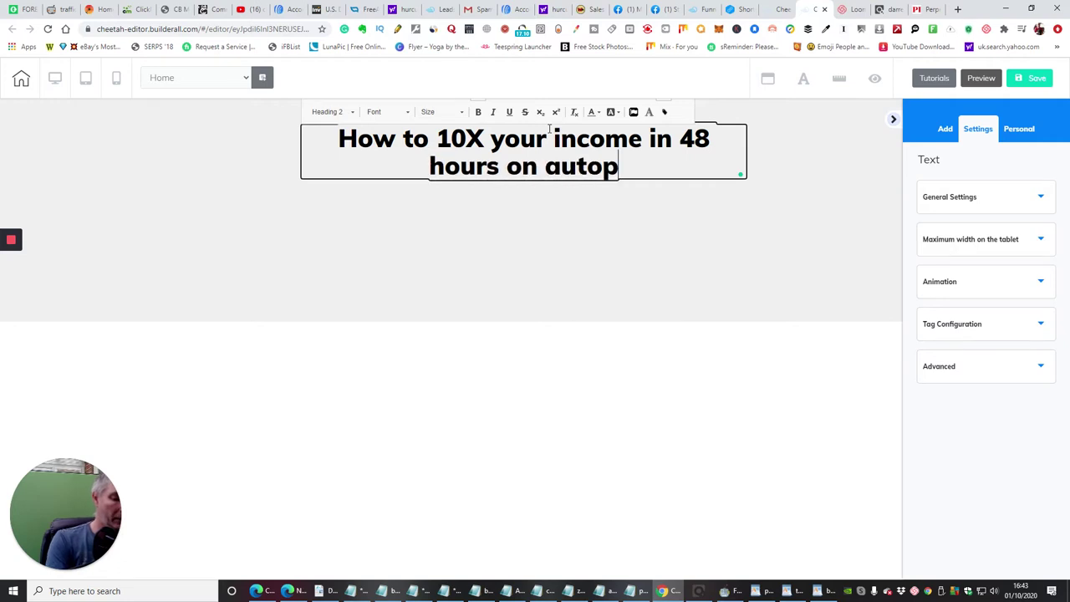
type("ilot")
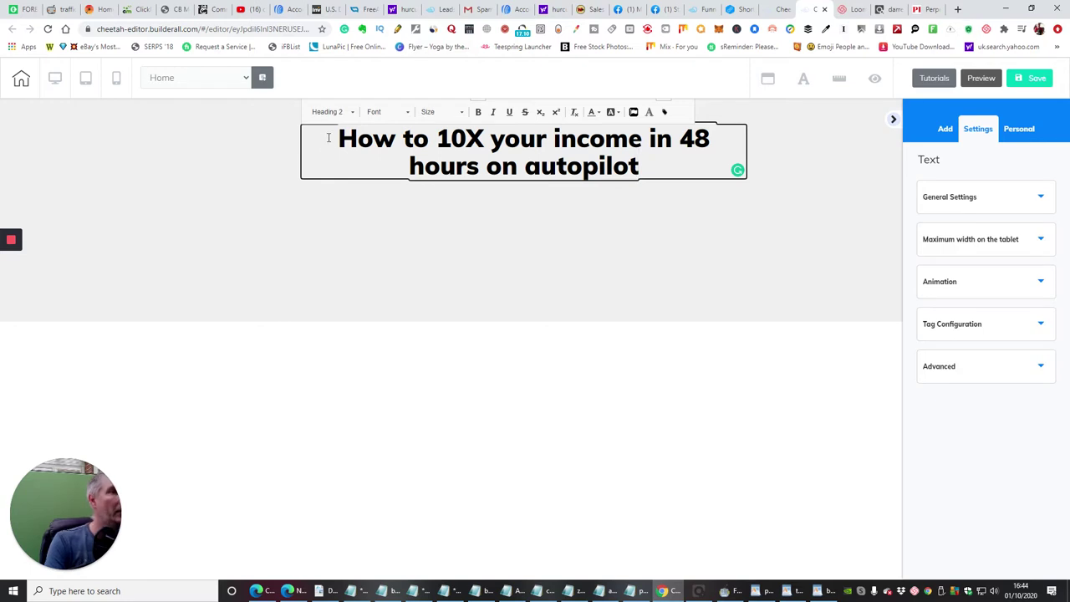
- Change the text color of the whole headline to red
left_click_drag(338, 138, 642, 139)
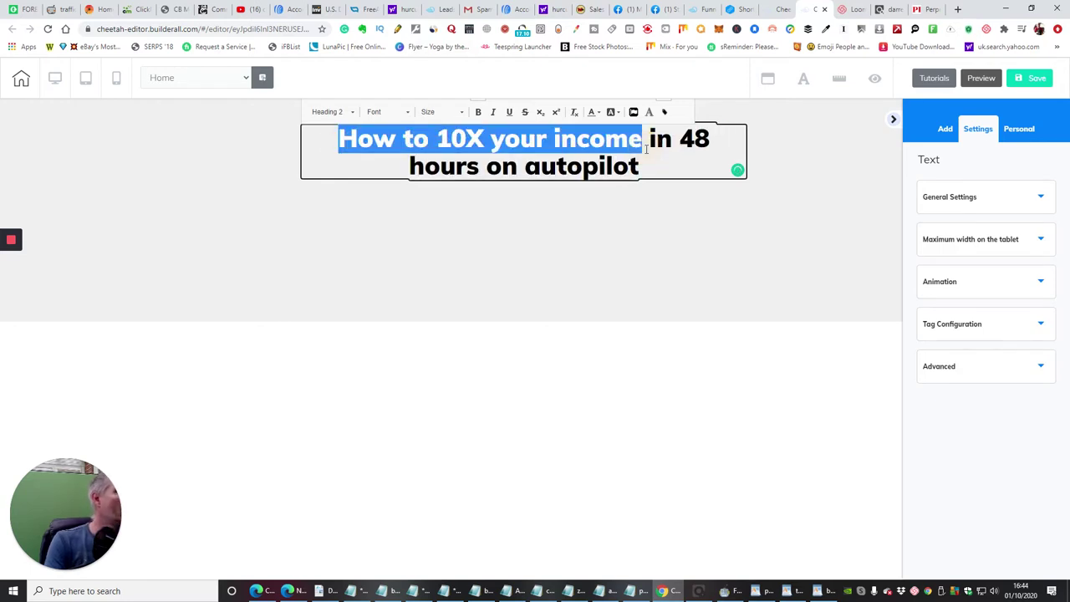
left_click_drag(325, 141, 650, 177)
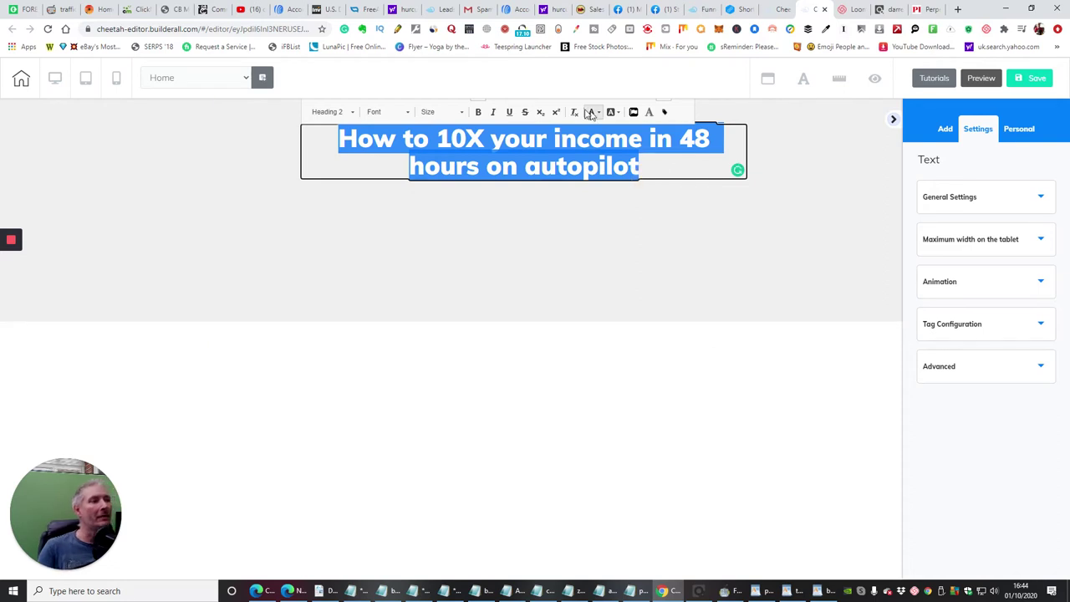
left_click(596, 116)
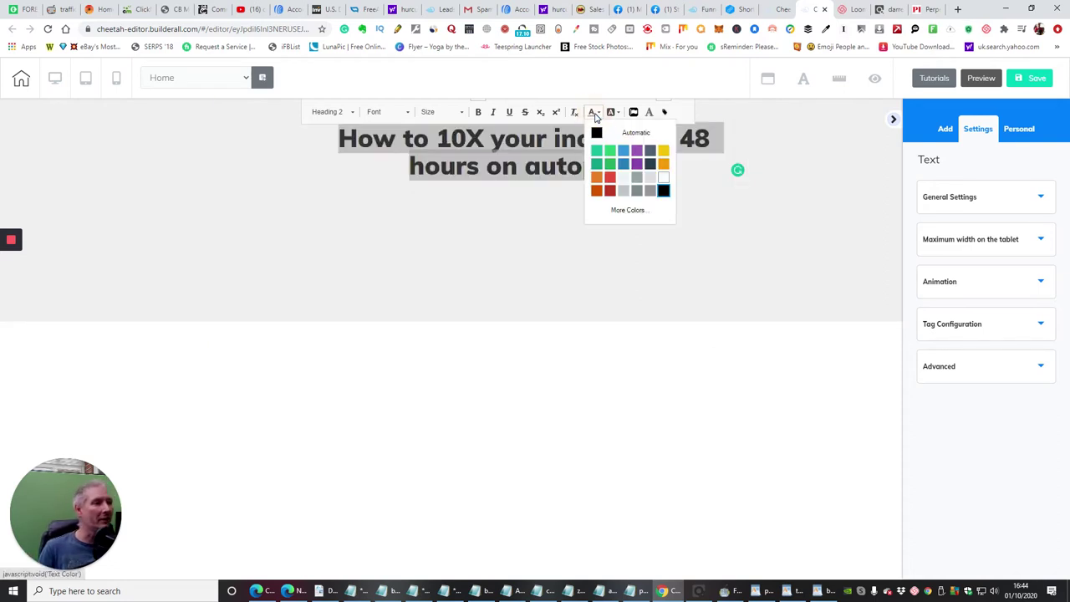
left_click(610, 178)
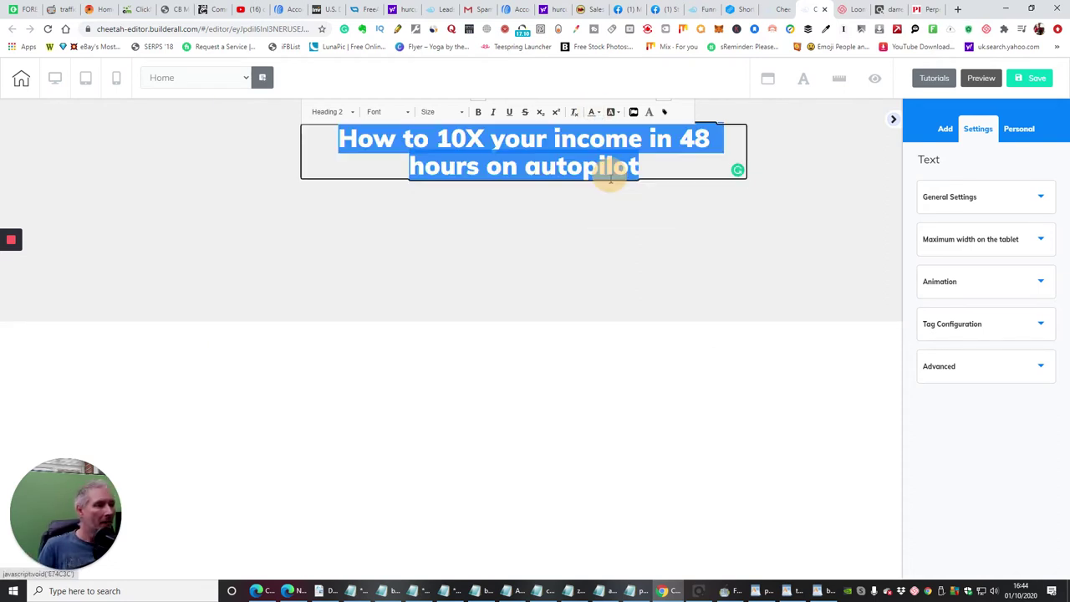
left_click(678, 165)
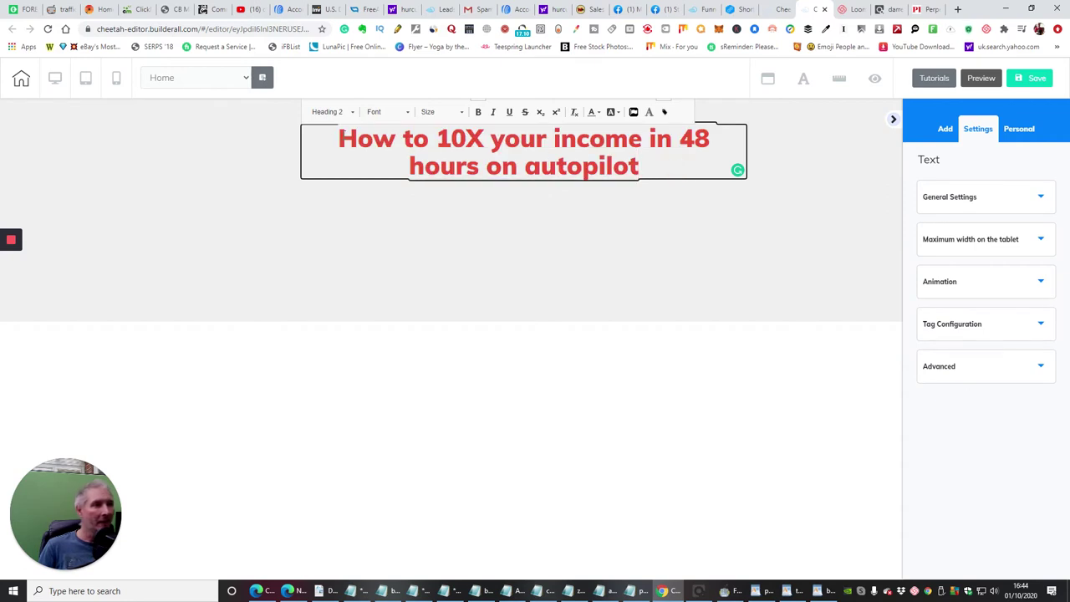
- Apply bold formatting to the whole headline in the page's panel
left_click_drag(337, 137, 648, 164)
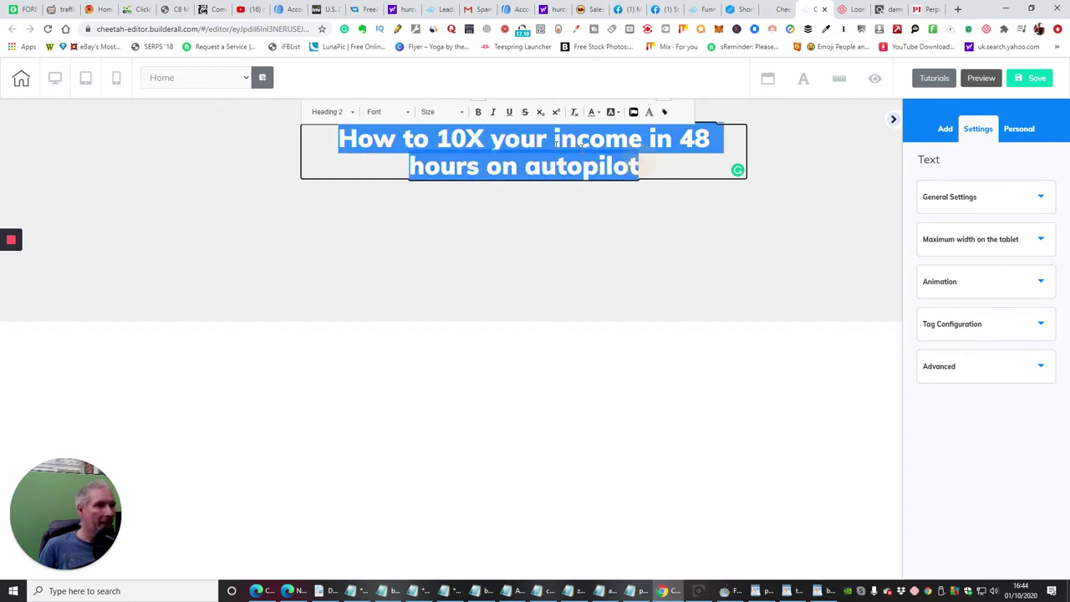
left_click(478, 114)
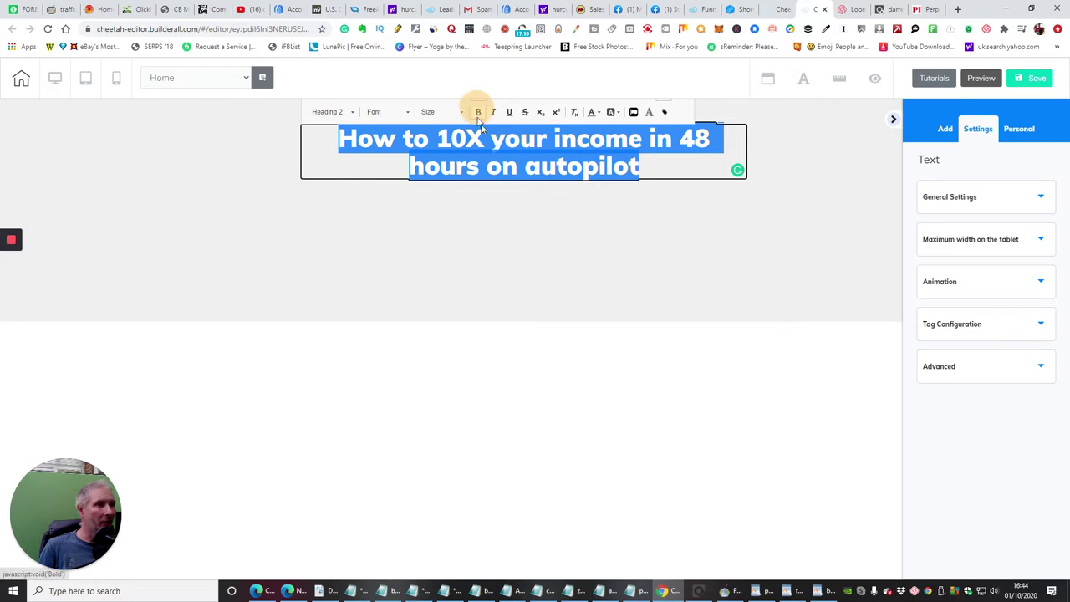
left_click(670, 167)
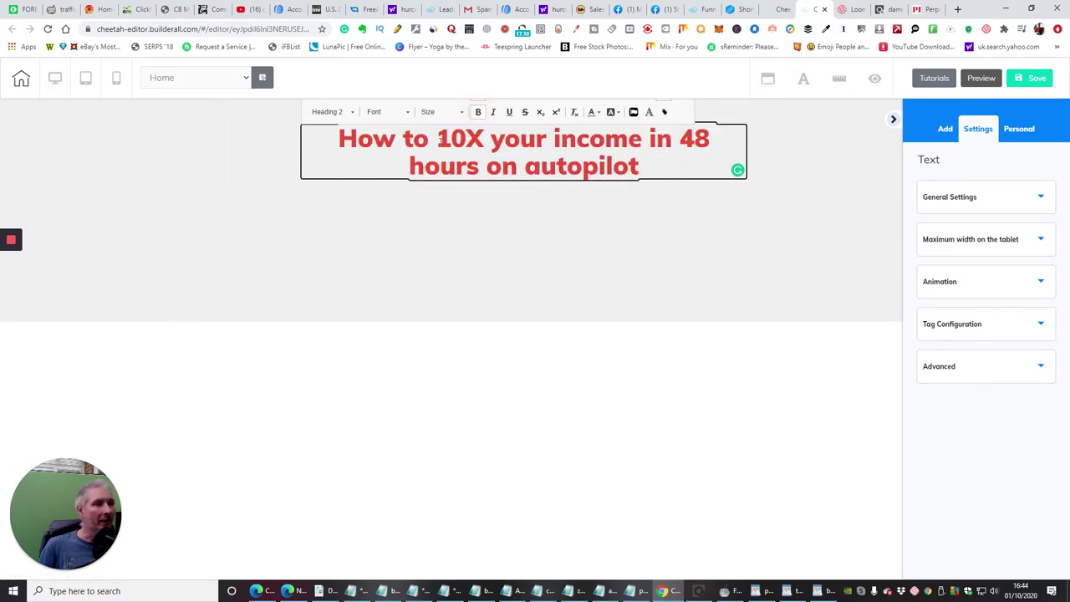
- Change the text color of "10X" in the headline to purple
left_click_drag(439, 141, 486, 141)
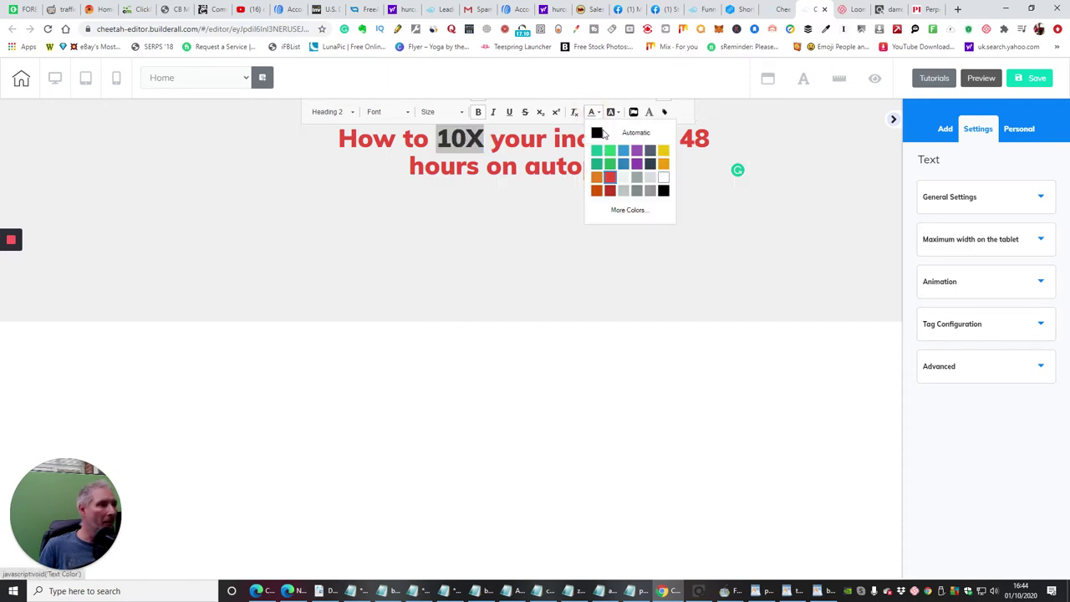
left_click(637, 164)
left_click(681, 166)
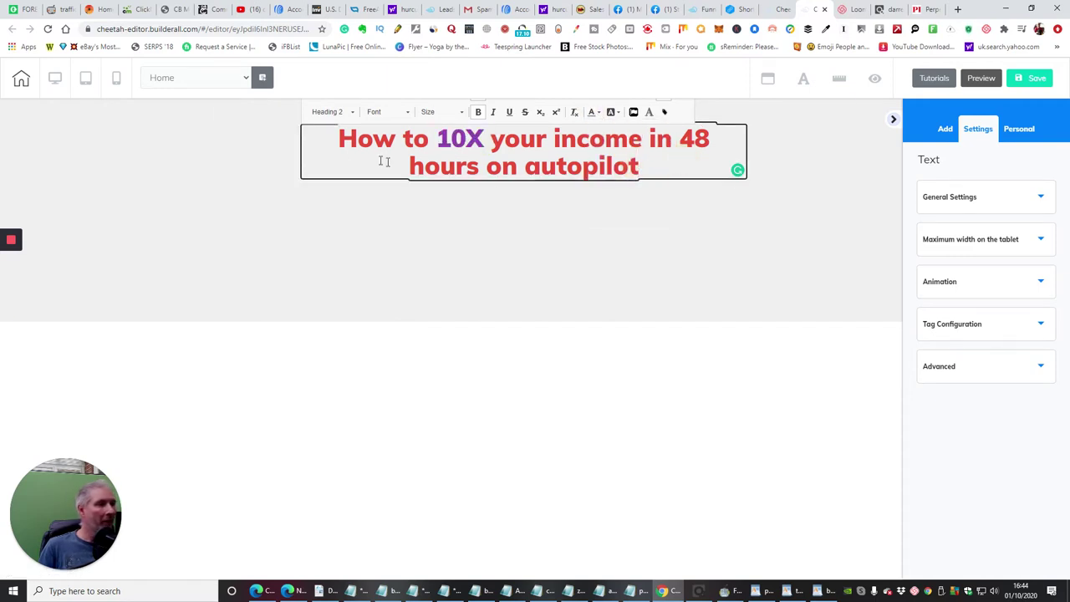
- Color the word "autopilot" in the headline bright red with the custom color #ff0000
left_click_drag(527, 166, 637, 168)
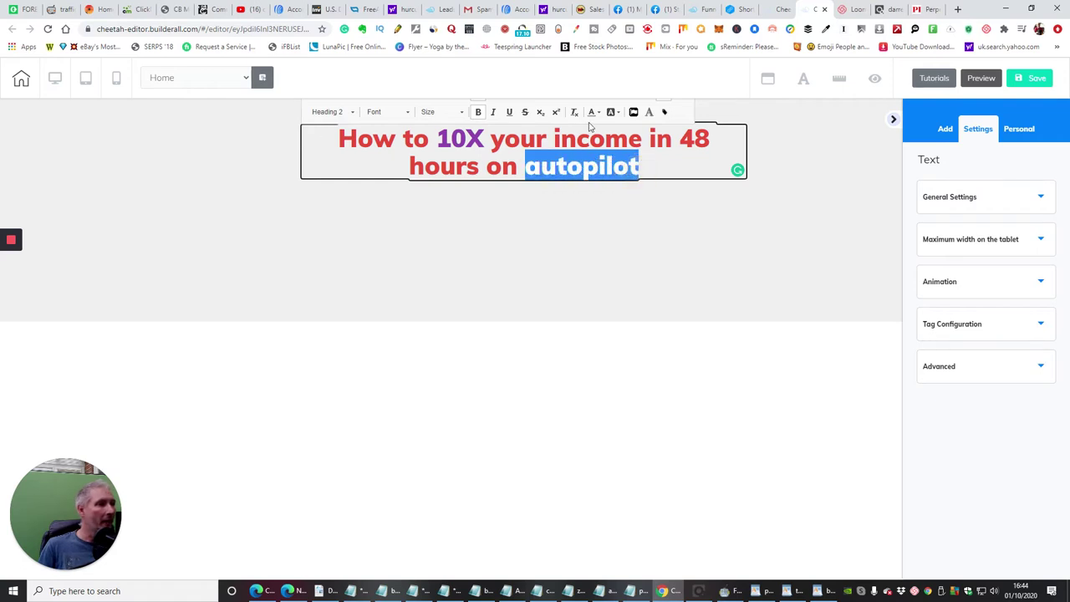
left_click(592, 112)
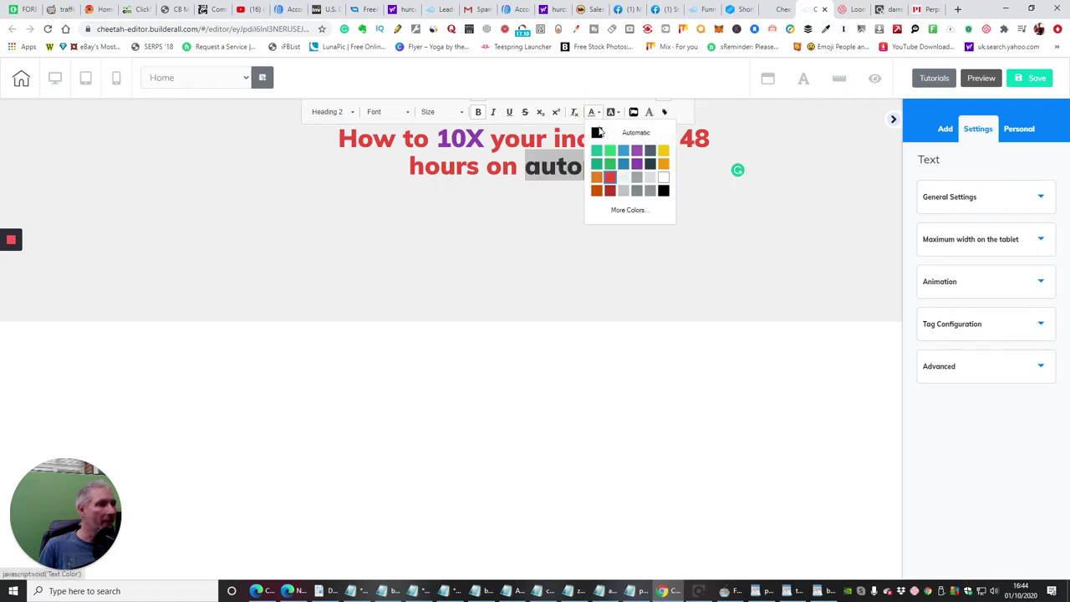
left_click(635, 211)
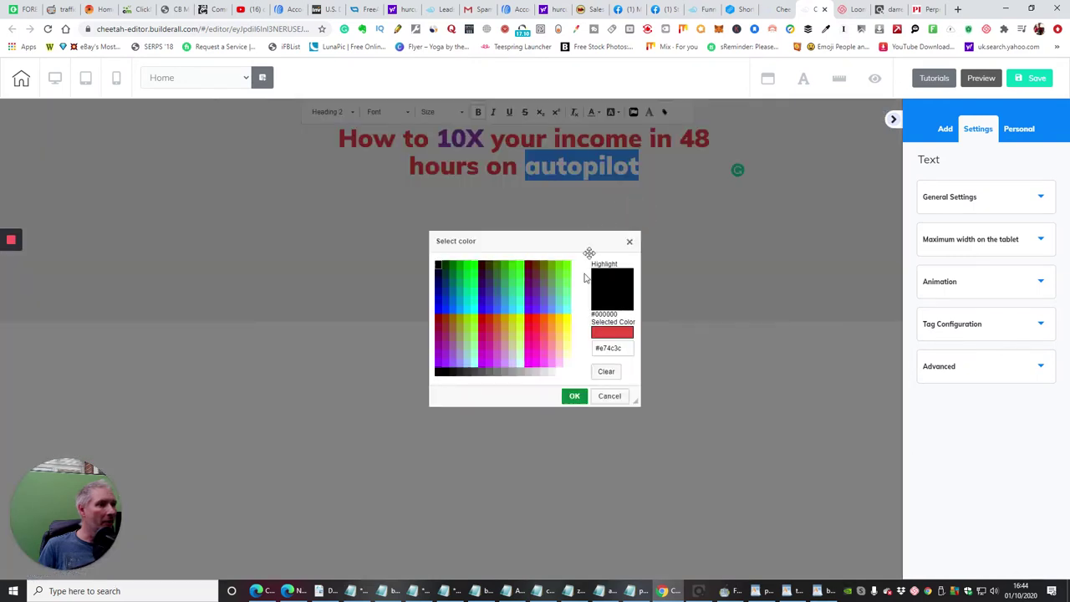
left_click(528, 319)
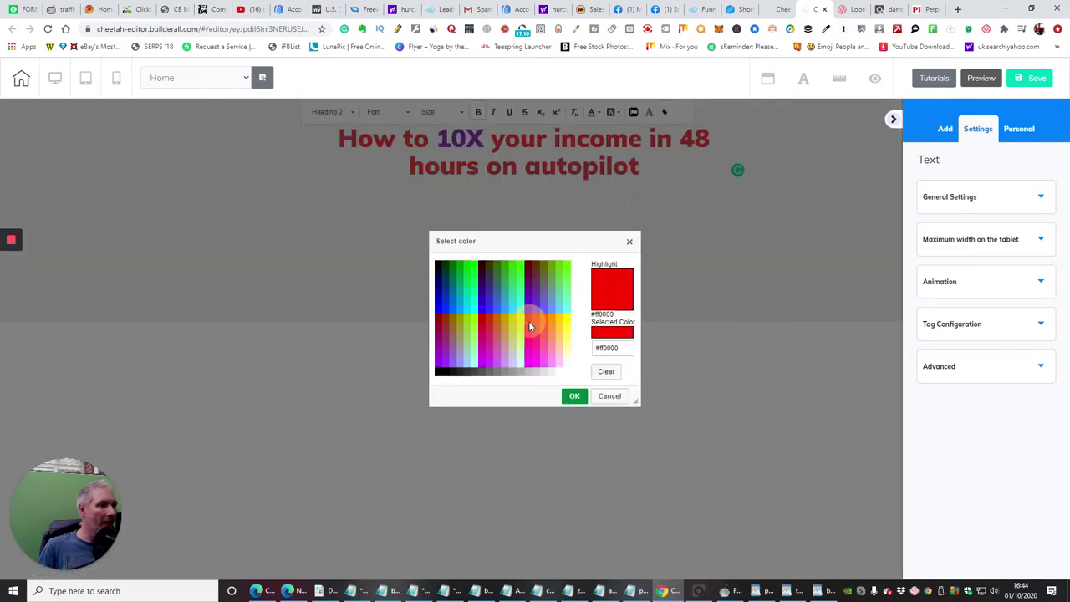
left_click(575, 396)
left_click(679, 167)
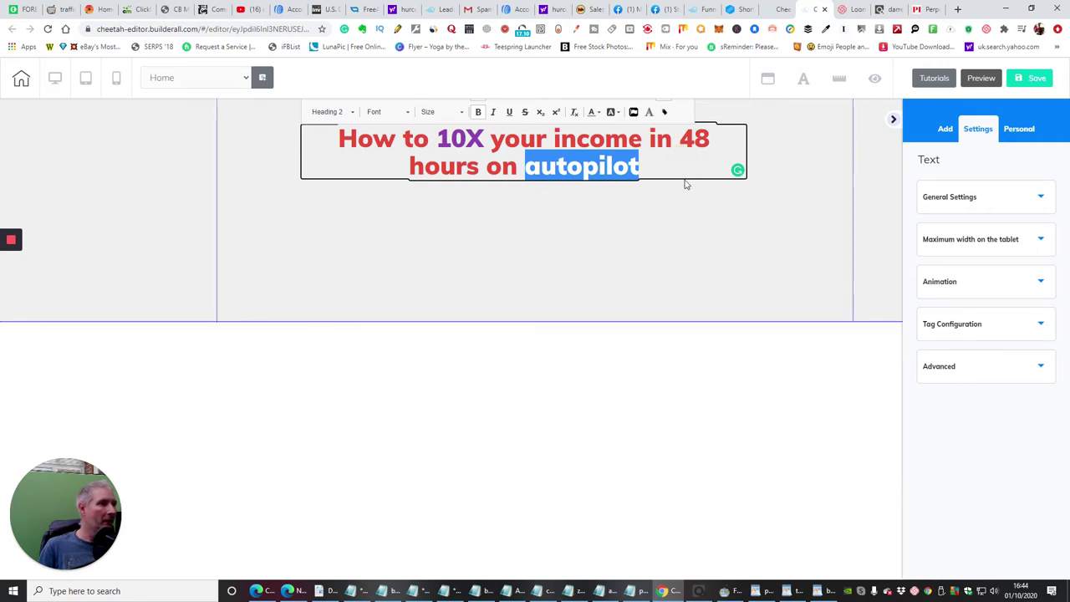
left_click(587, 230)
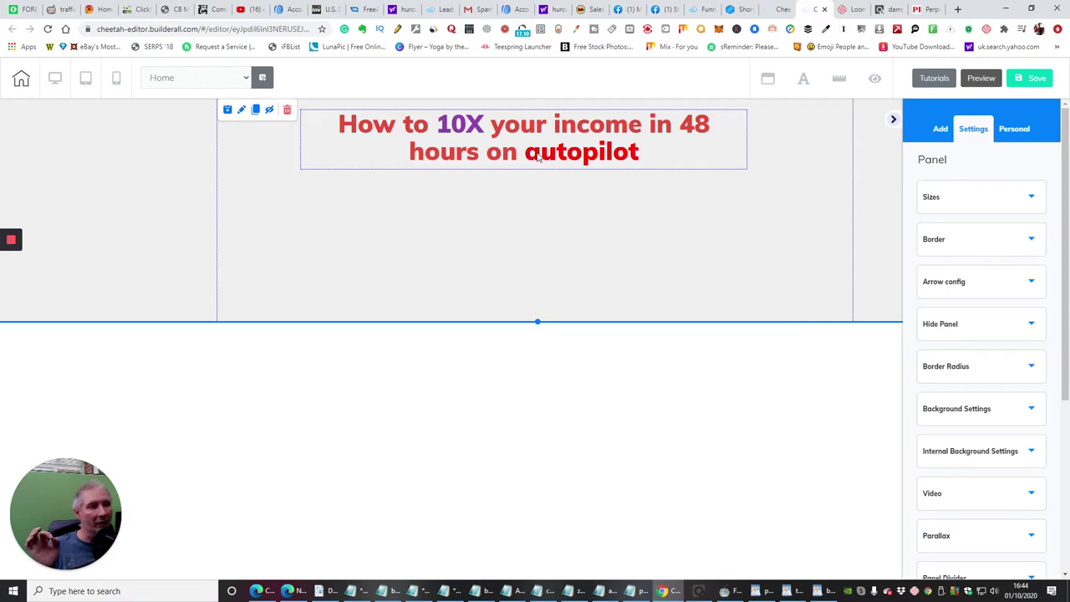
- Add an exclamation mark after "autopilot" at the end of the headline
left_click(642, 158)
left_click(641, 159)
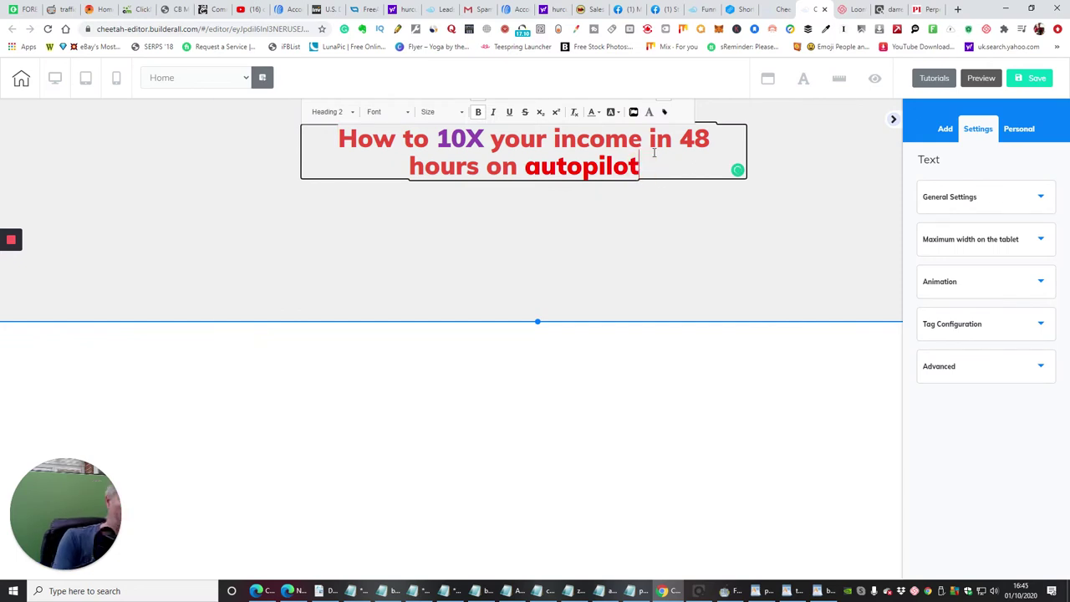
type("!")
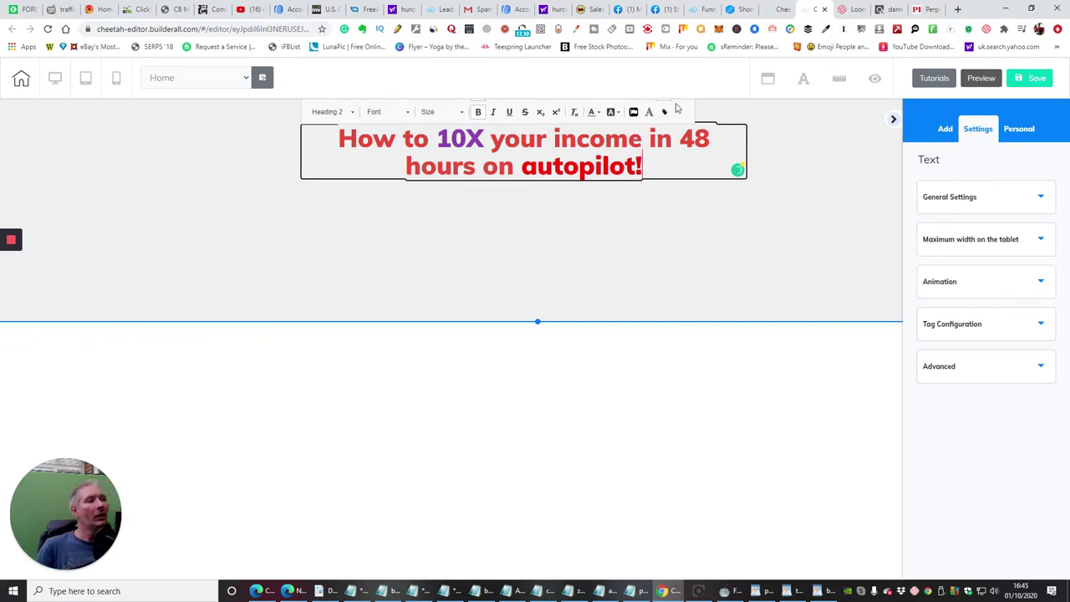
left_click(681, 235)
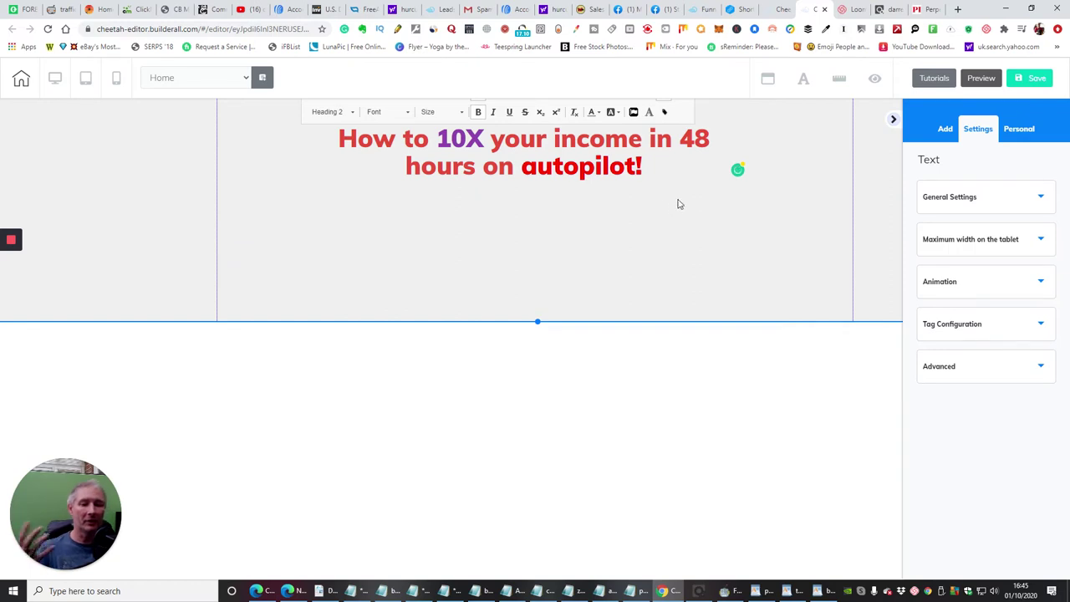
- Set the panel's background image to "clouds pic" from the user files and extend the panel's height down to the bottom of the visible page area
left_click(677, 201)
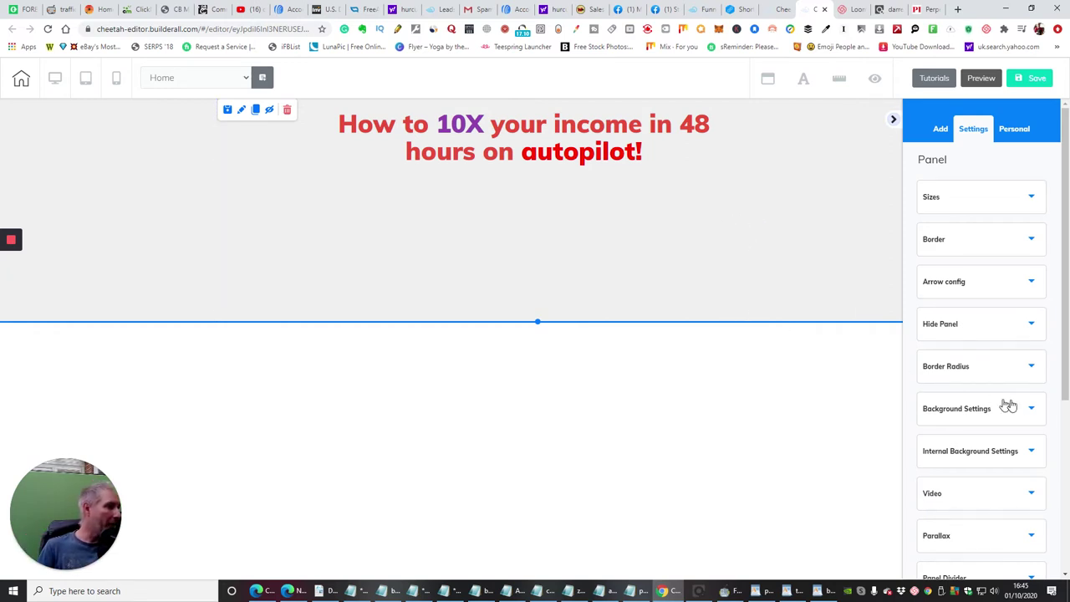
left_click(1033, 411)
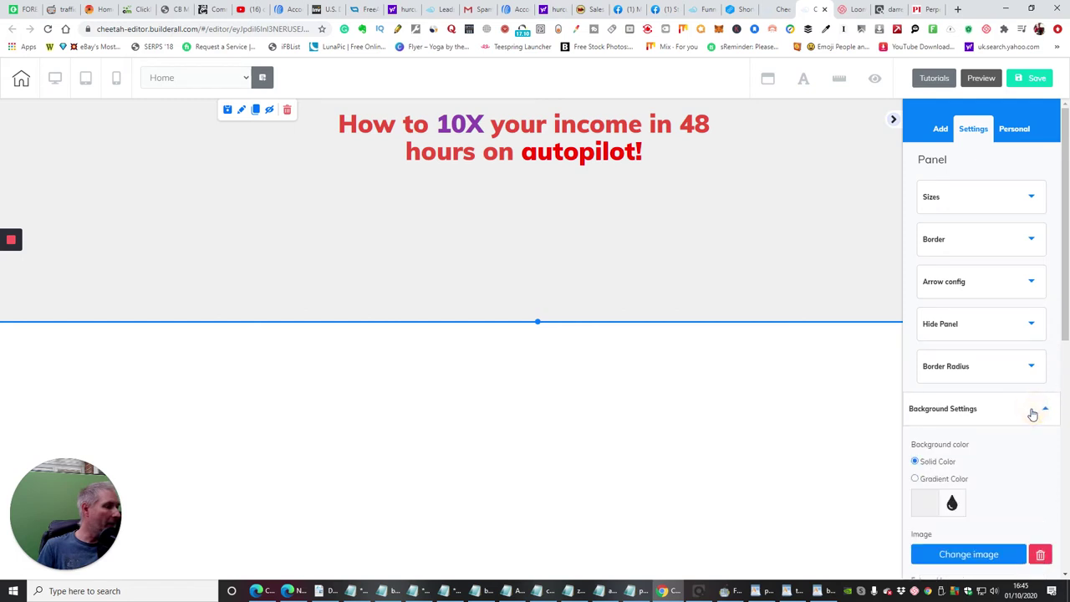
scroll(1003, 444, "down", 1)
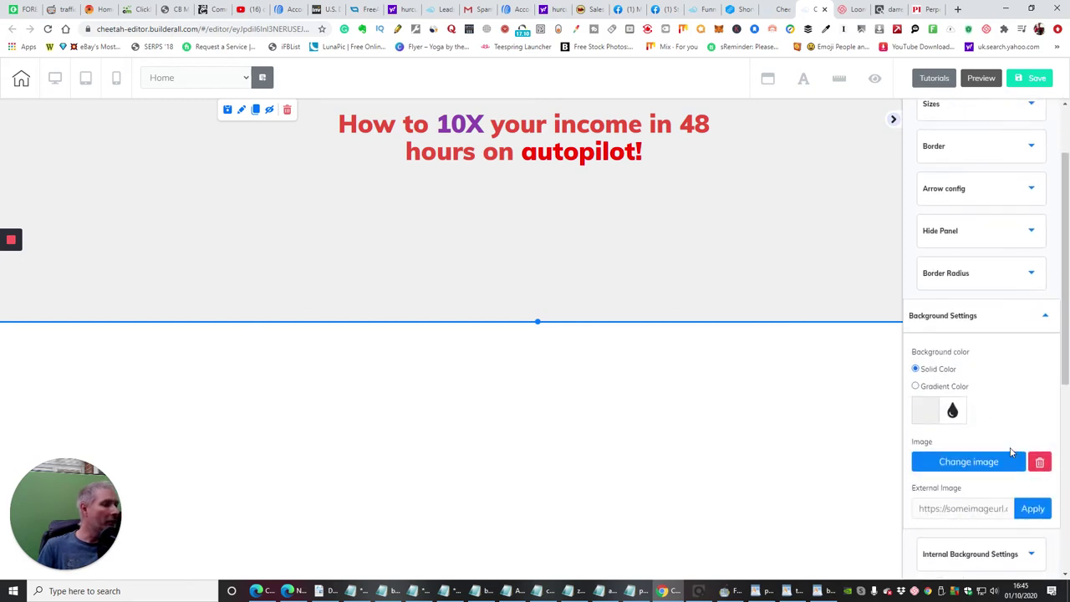
left_click(971, 463)
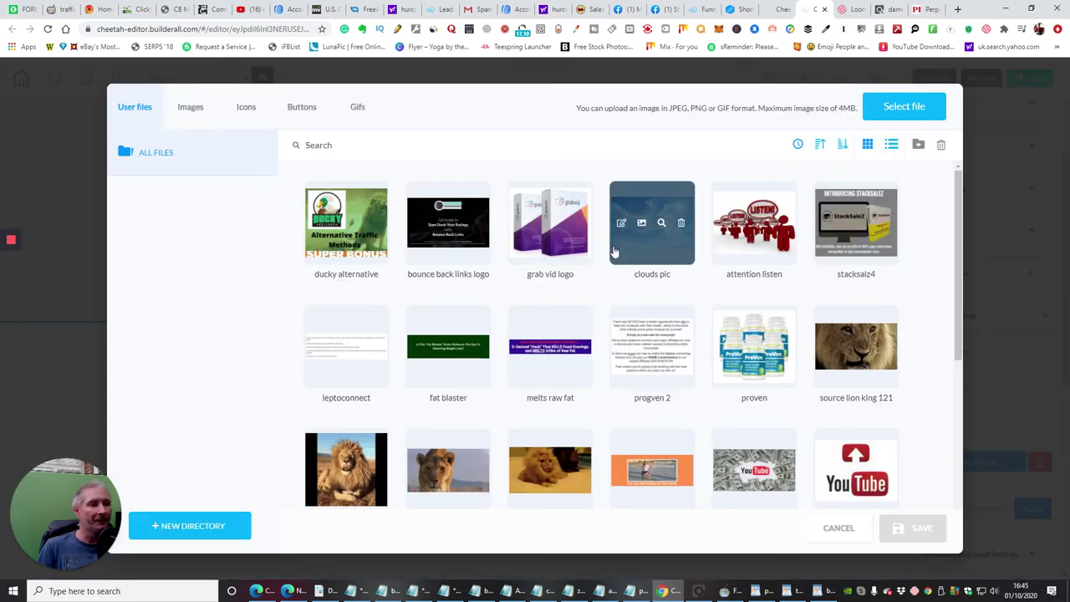
left_click(641, 224)
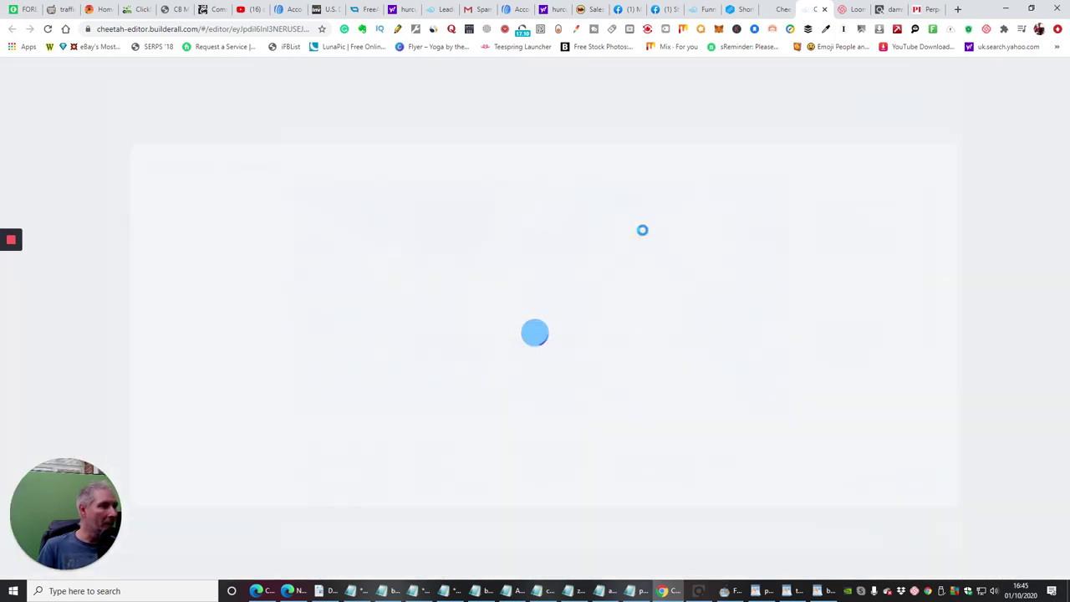
left_click(914, 474)
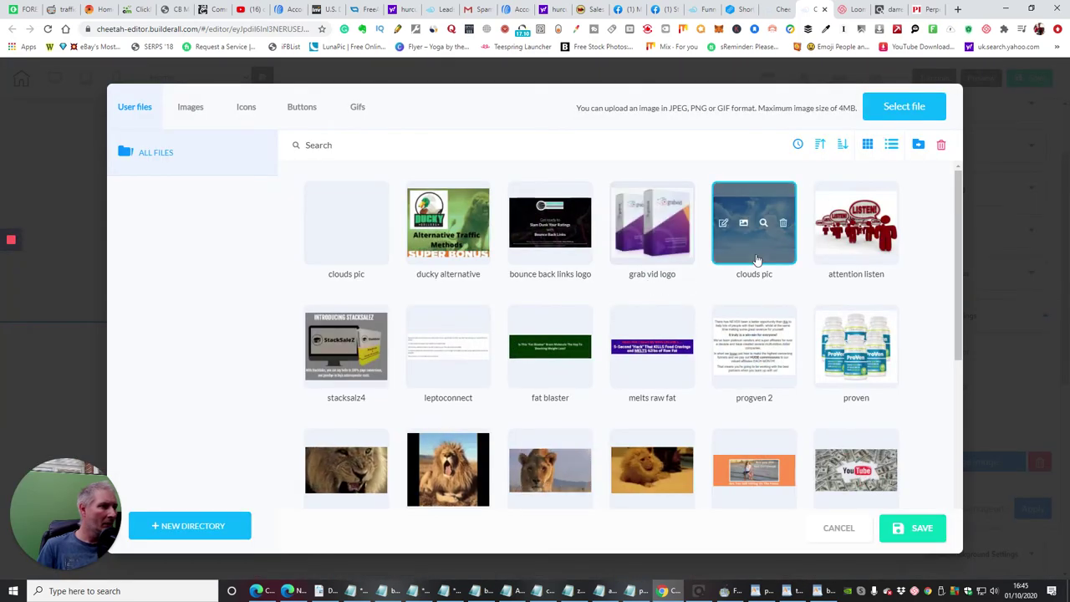
left_click(915, 527)
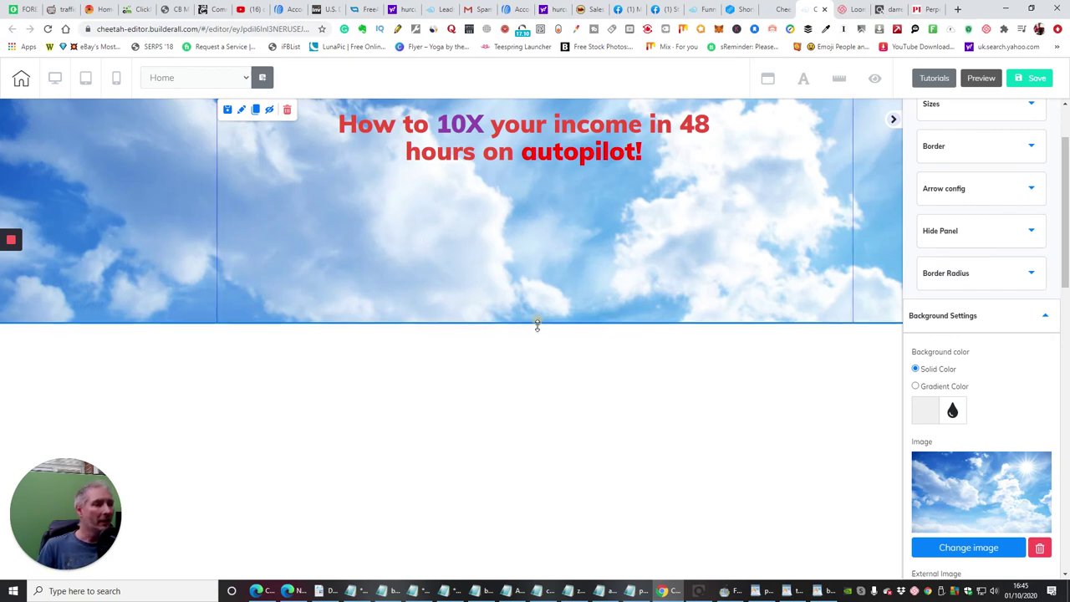
left_click_drag(536, 327, 504, 574)
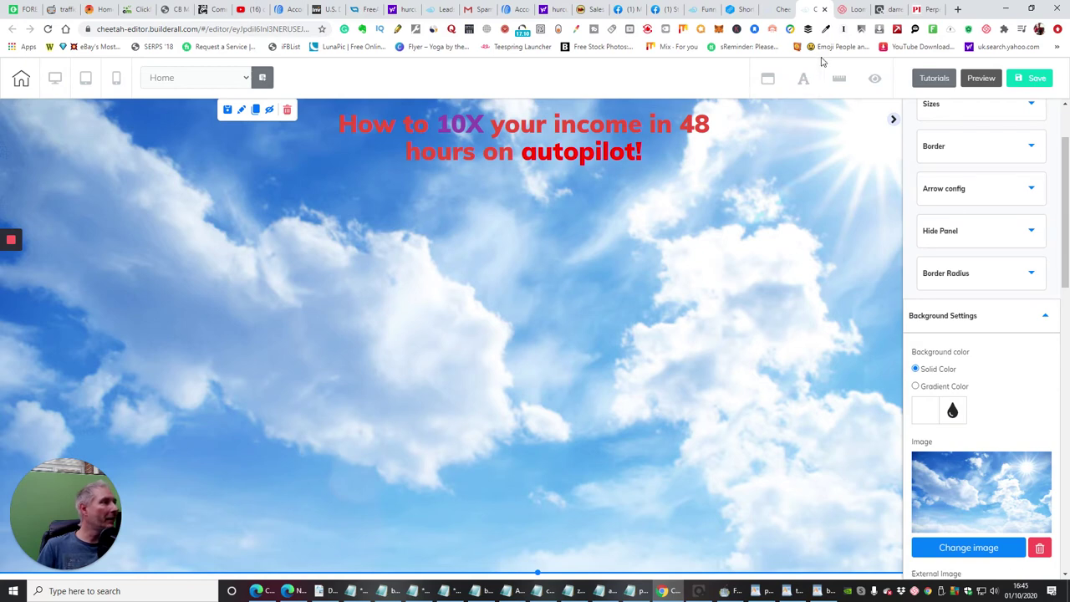
- Switch to the Perpetual Income 365 page and capture its "WAIT! WAIT! WAIT! Don't Make A Huge Mistake!" banner with Snipping Tool
left_click(924, 9)
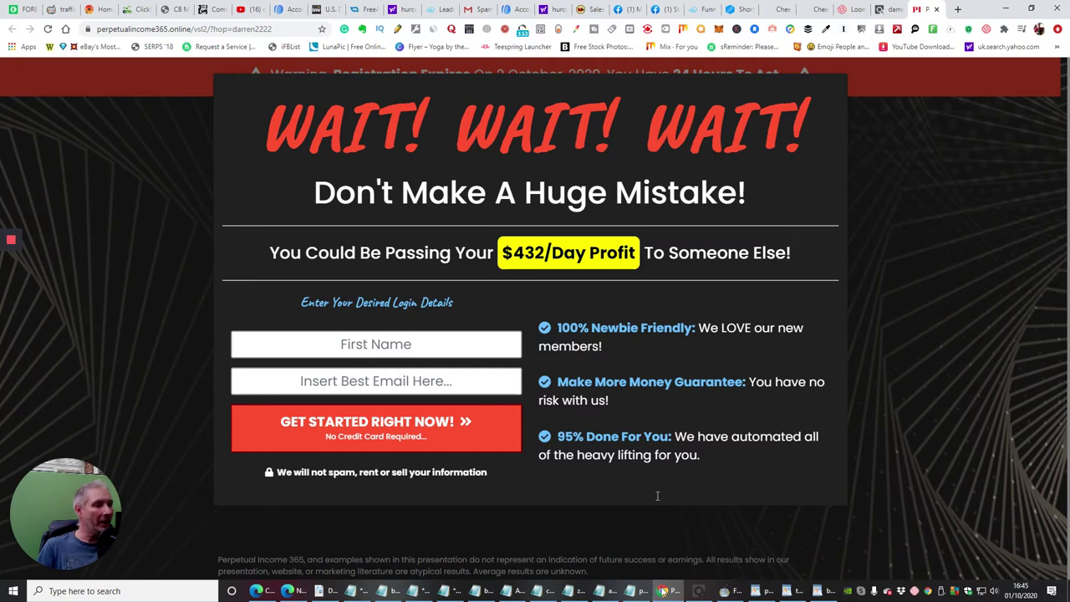
left_click(136, 592)
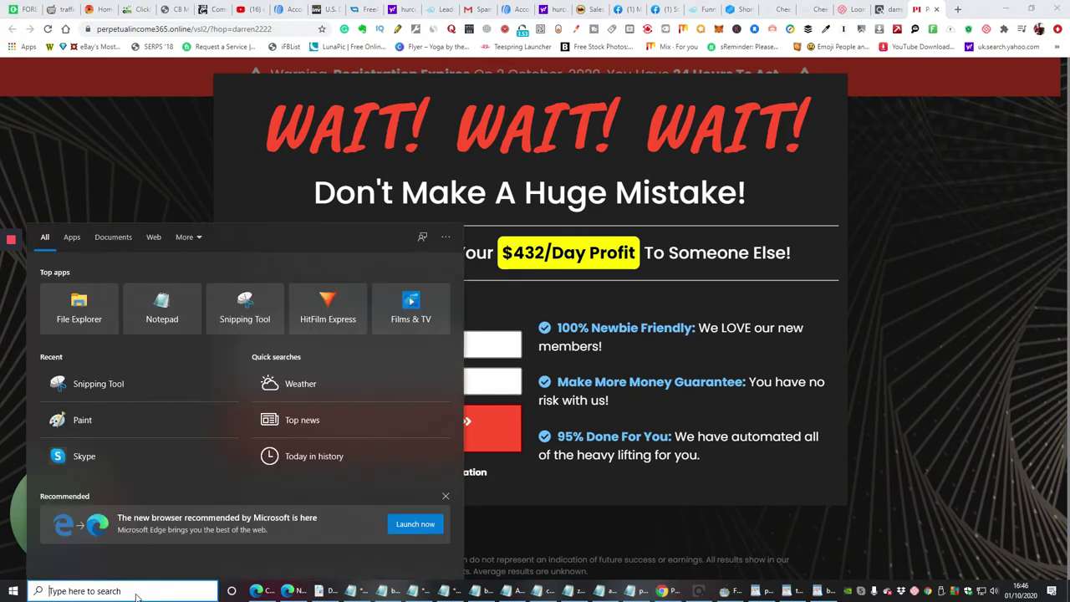
type("sn")
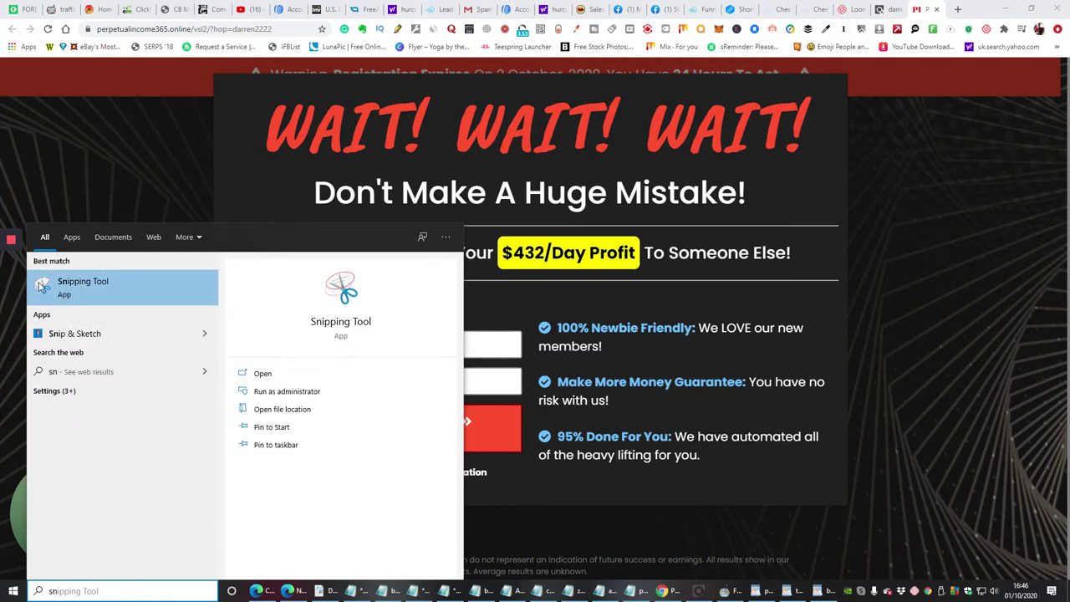
left_click(82, 284)
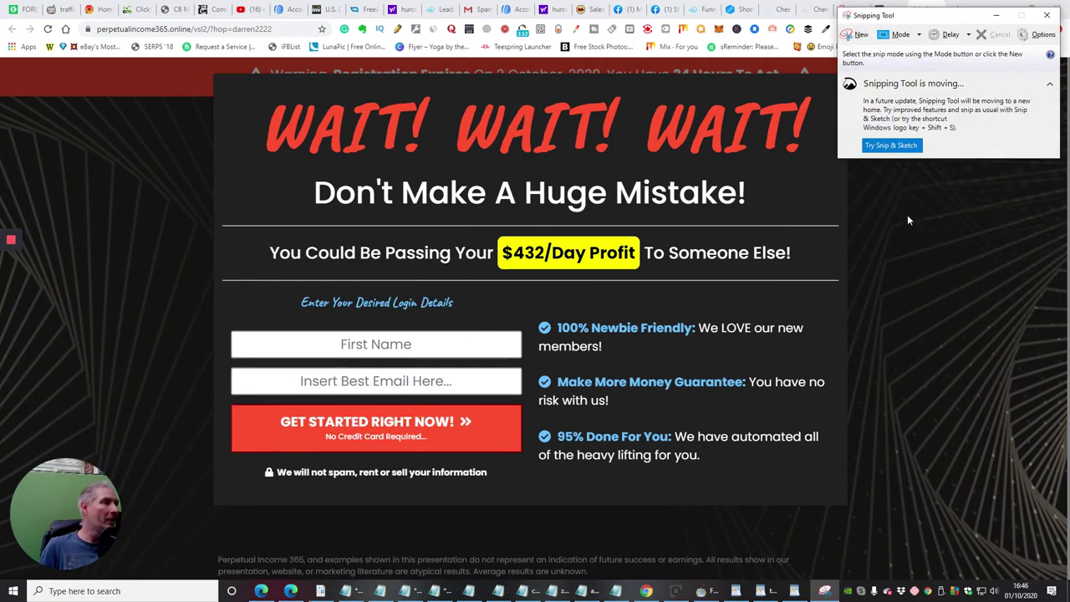
left_click(857, 35)
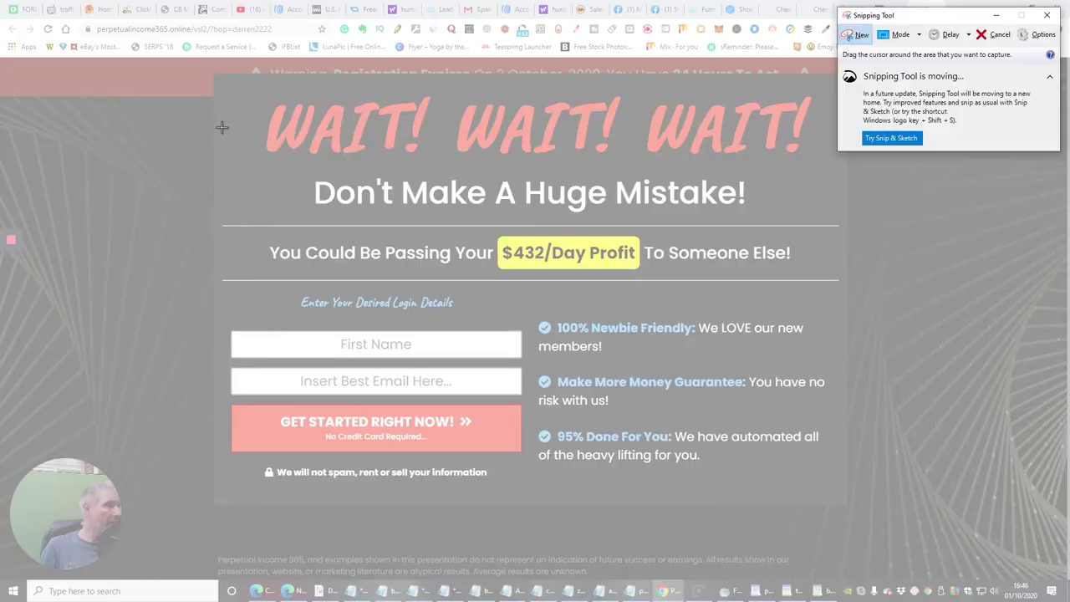
left_click_drag(223, 81, 835, 218)
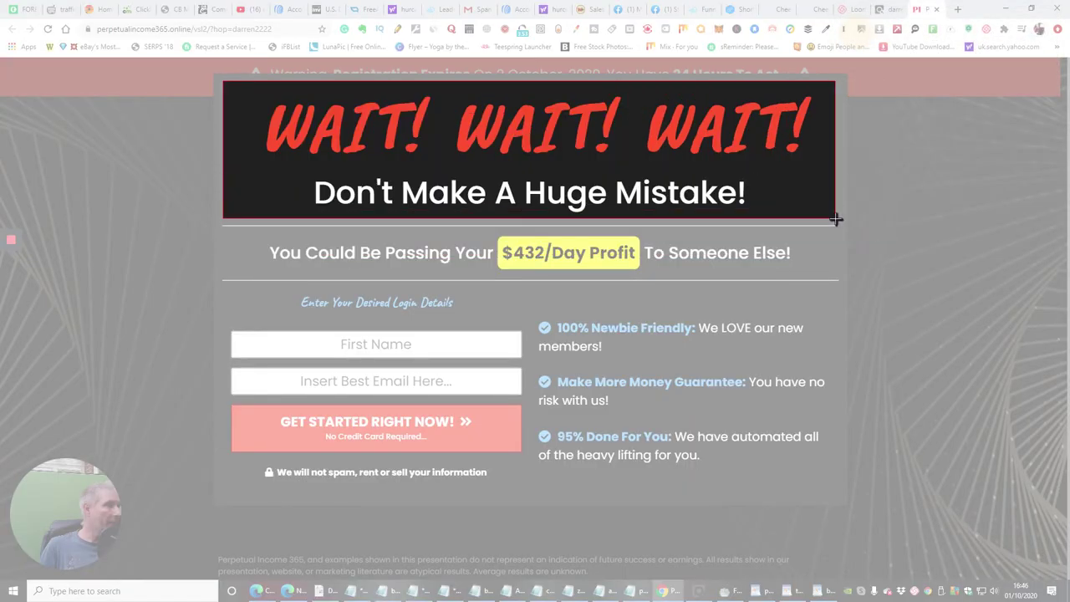
left_click_drag(835, 218, 835, 218)
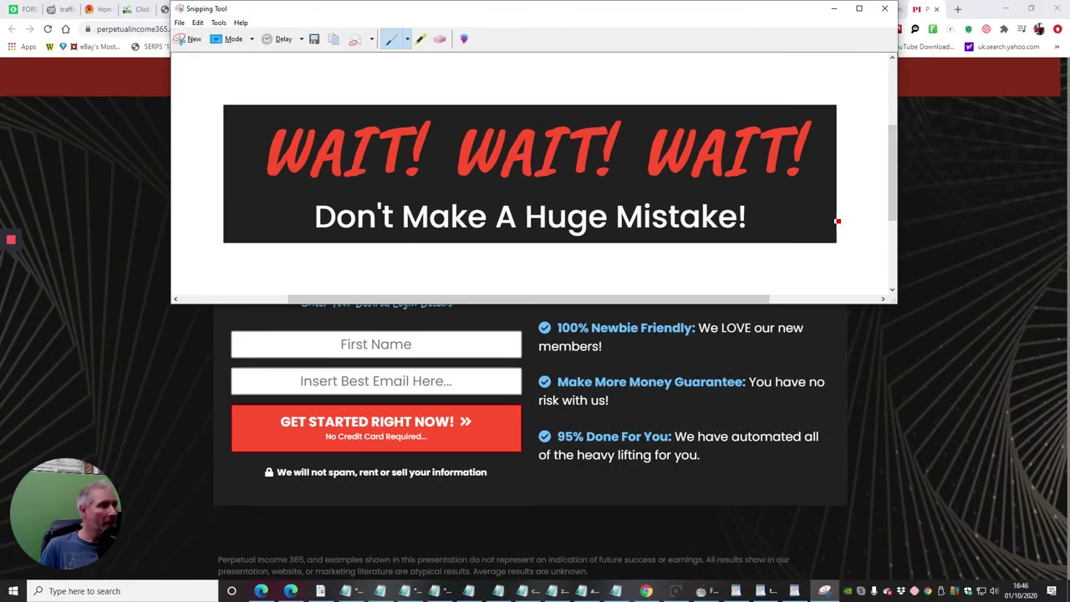
- Save the snip as a JPEG file named "wait wait wait" in the Pictures folder
left_click(178, 23)
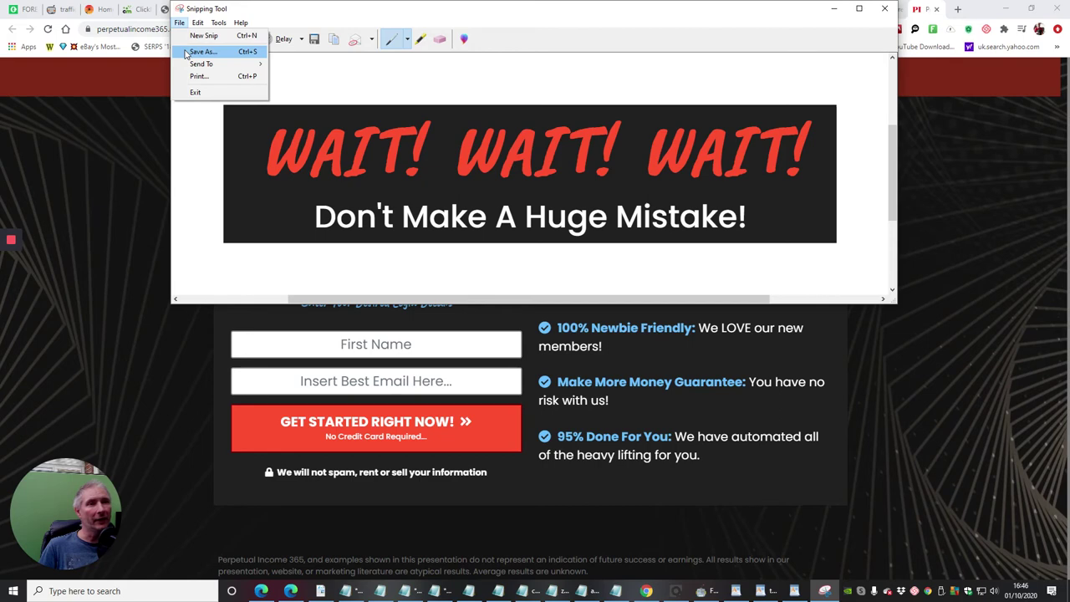
left_click(186, 53)
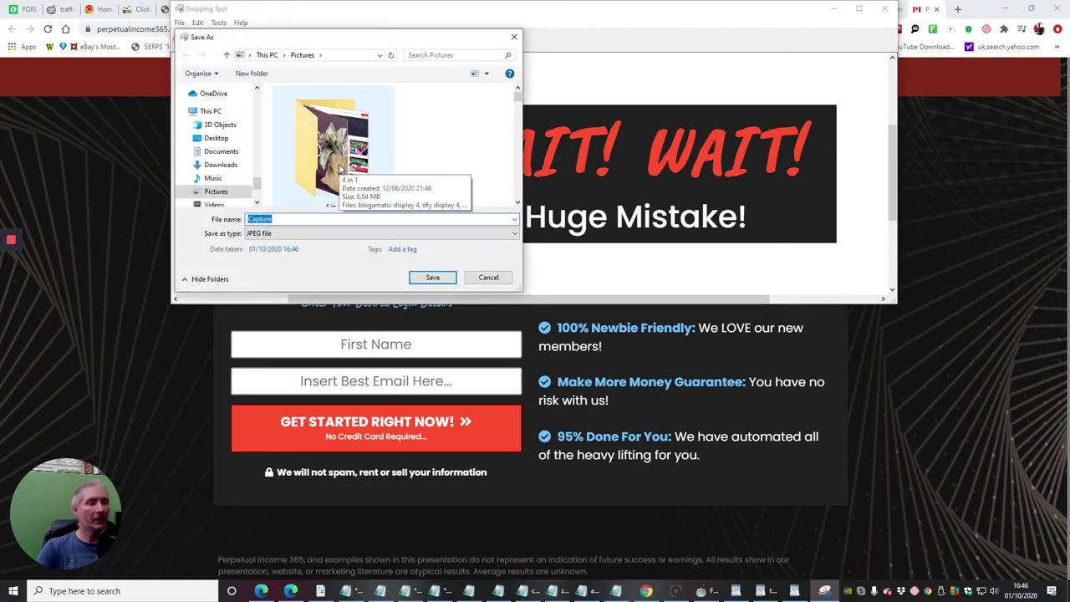
type("wait")
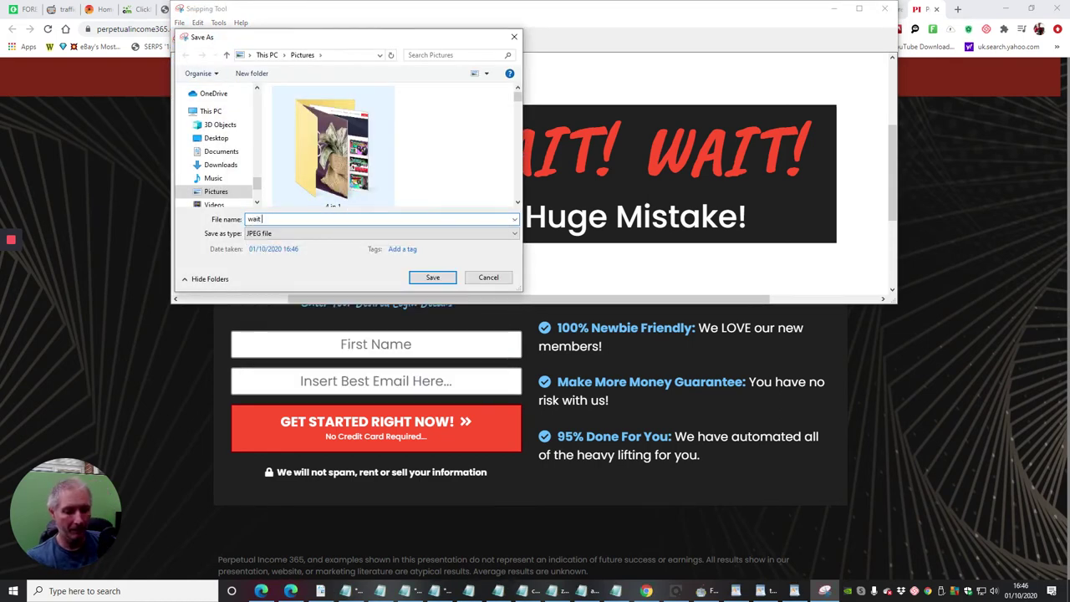
type(" wait wa")
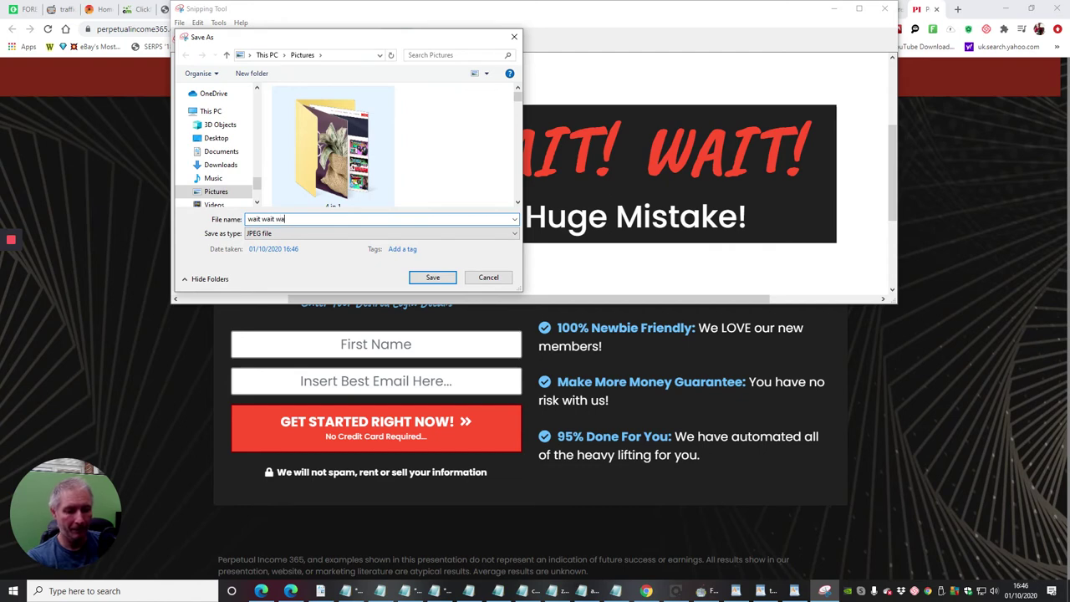
type("it")
key("Return")
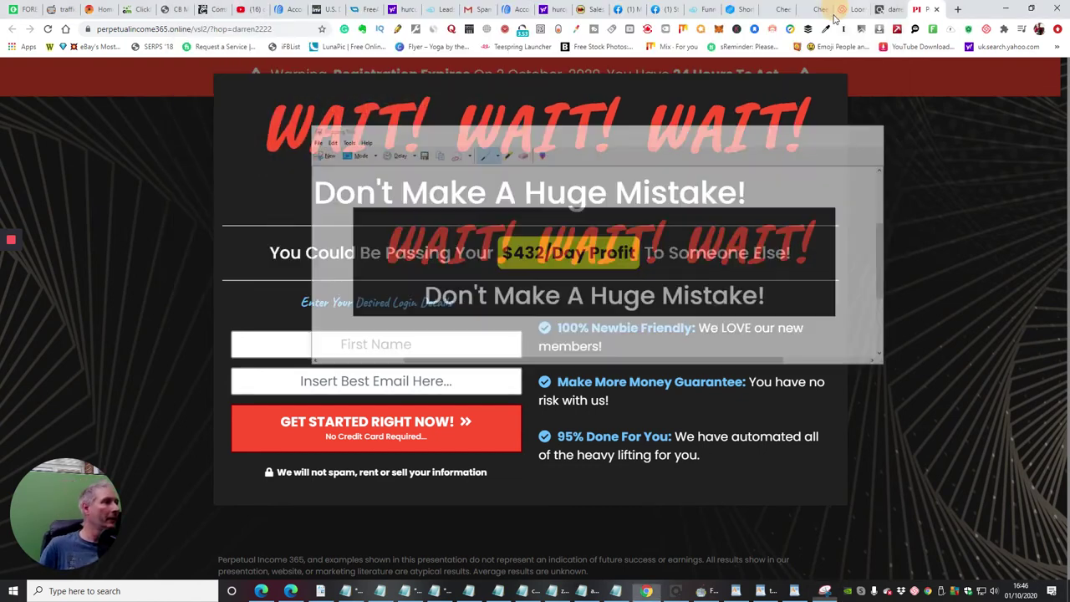
left_click(834, 8)
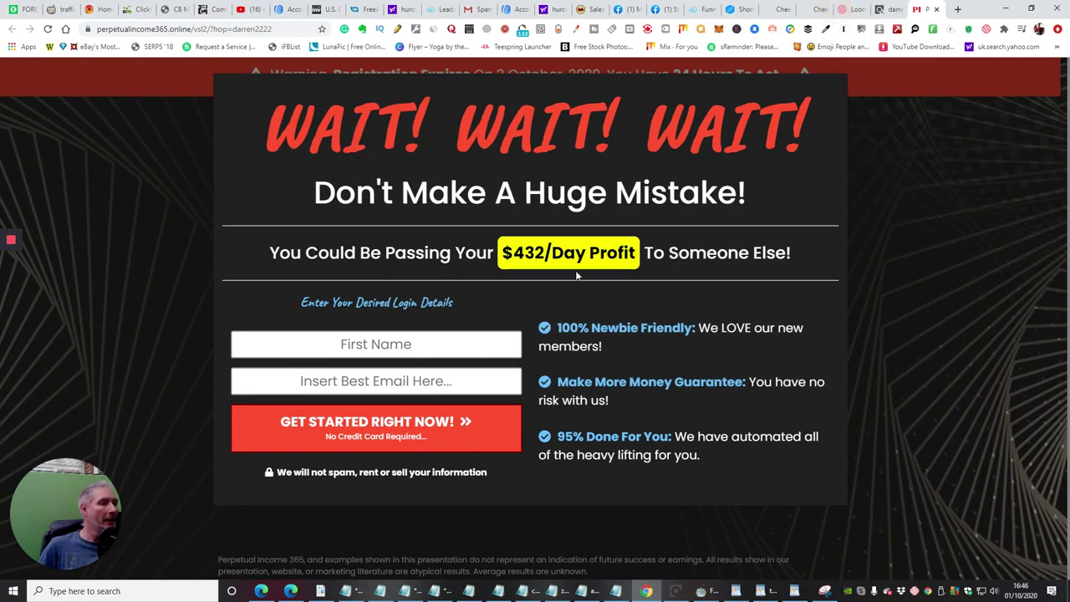
- Switch back to the Cheetah page editor and add a horizontal image element centred below the headline
left_click(782, 9)
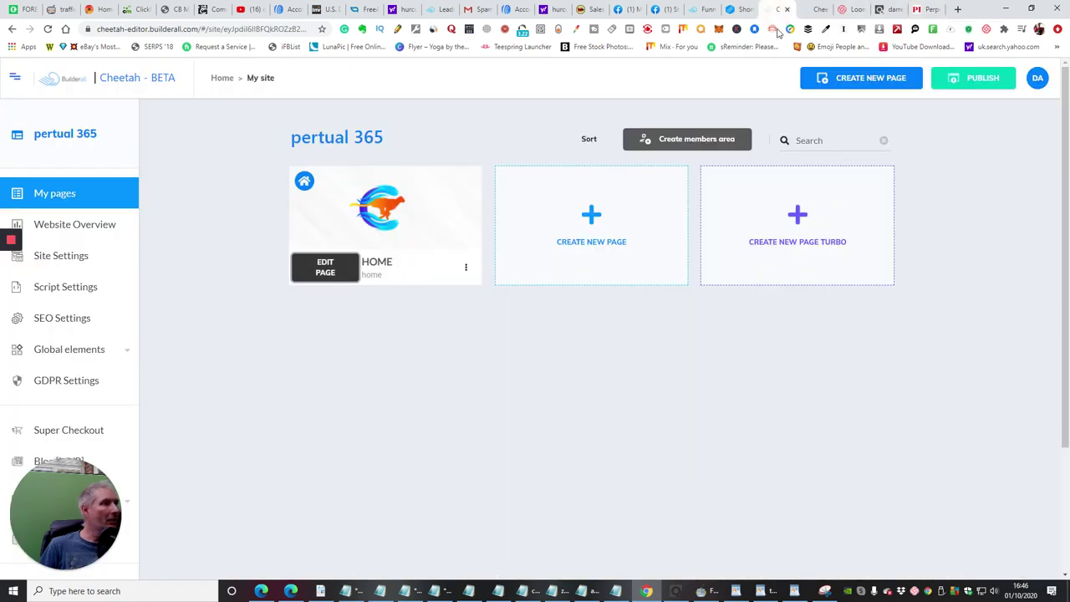
left_click(808, 9)
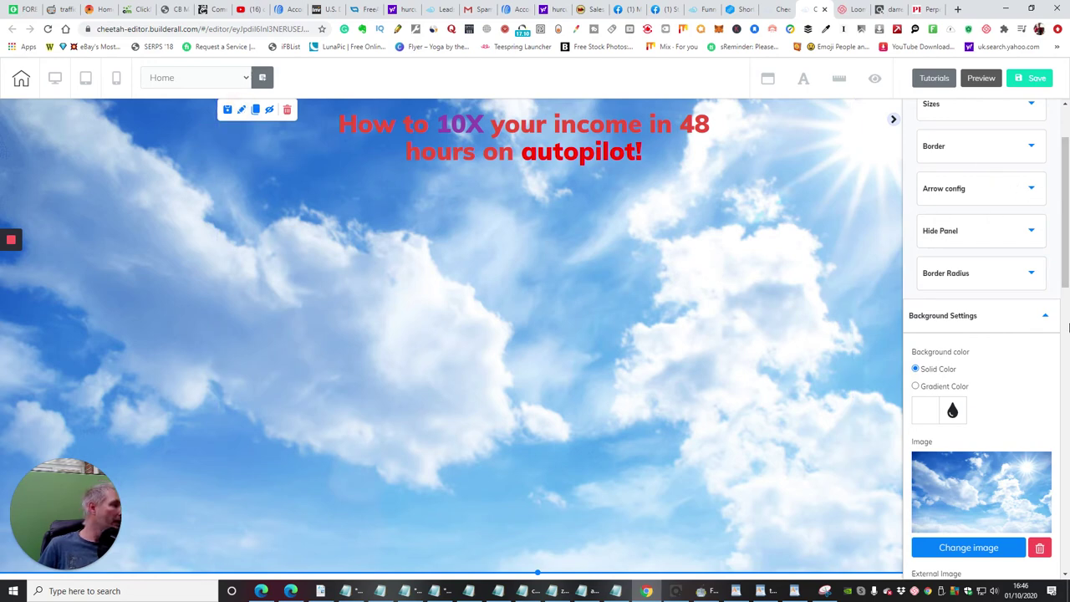
left_click_drag(1065, 262, 1062, 170)
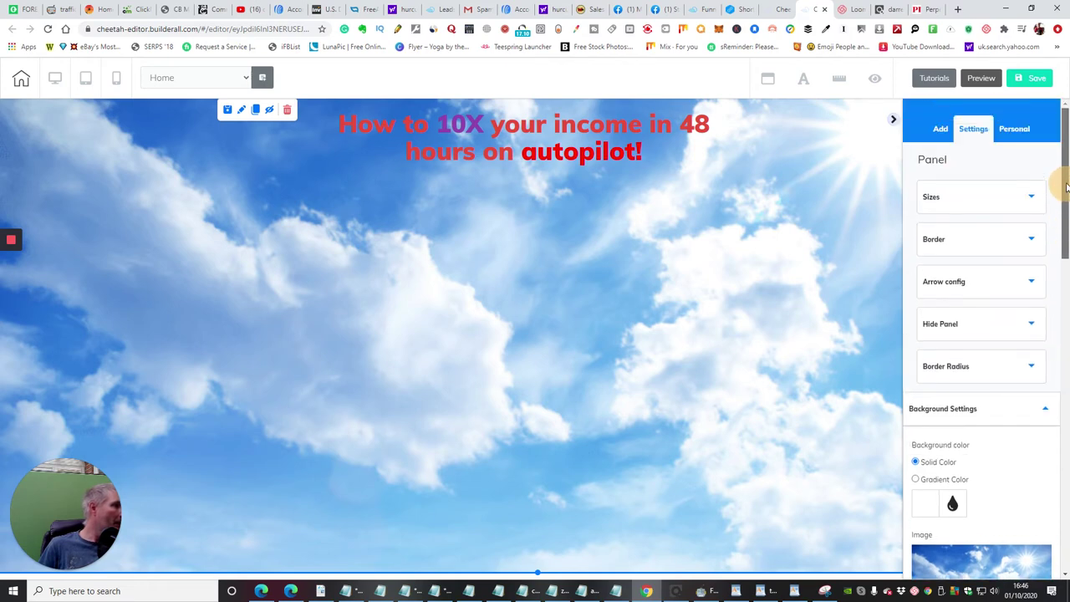
left_click(938, 129)
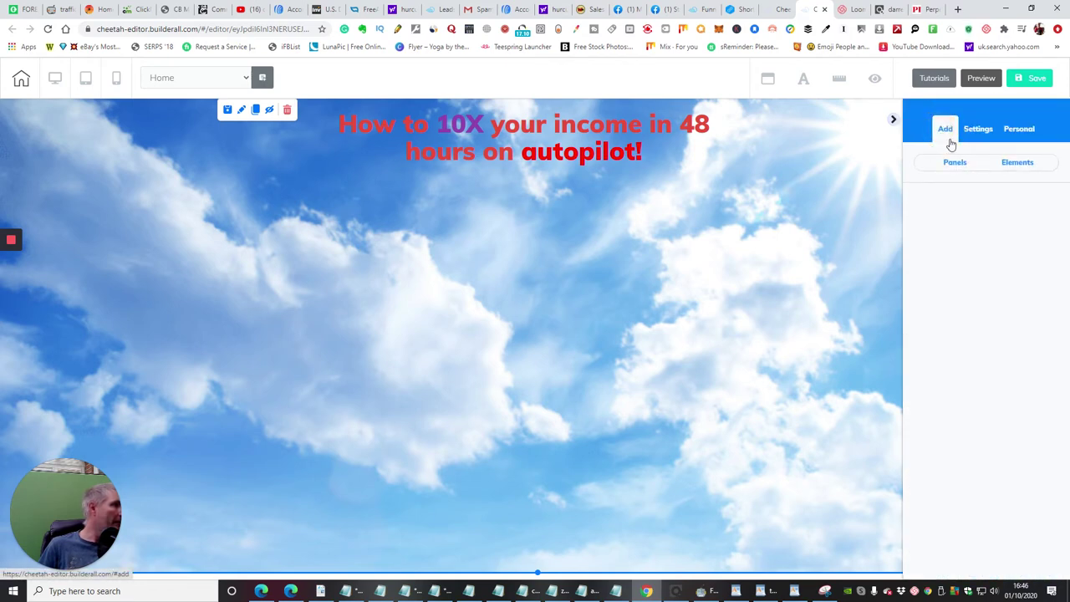
left_click(1015, 164)
scroll(1008, 213, "down", 3)
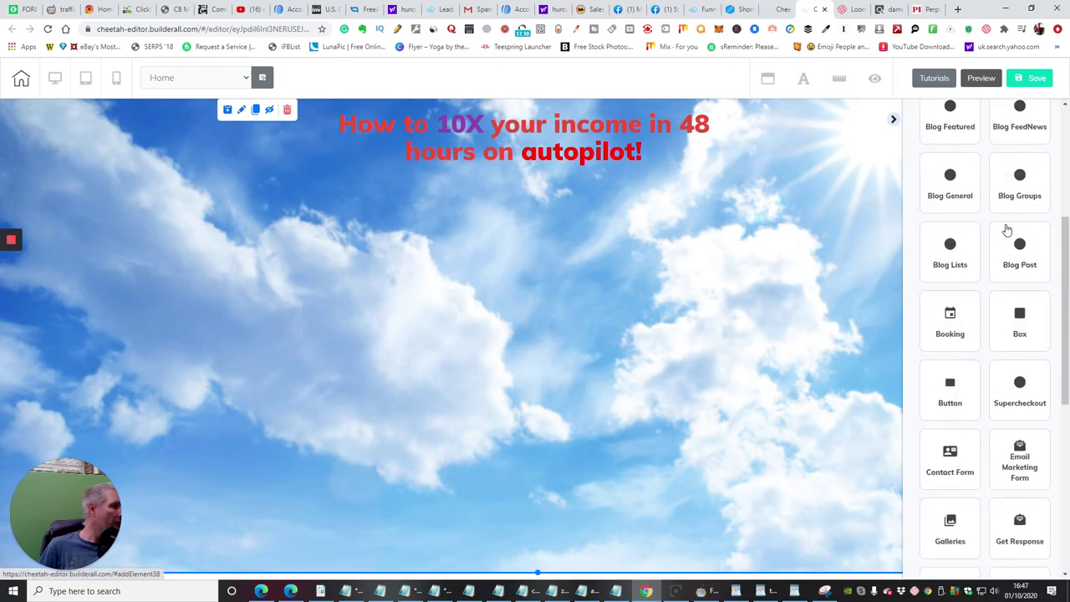
scroll(1003, 226, "down", 5)
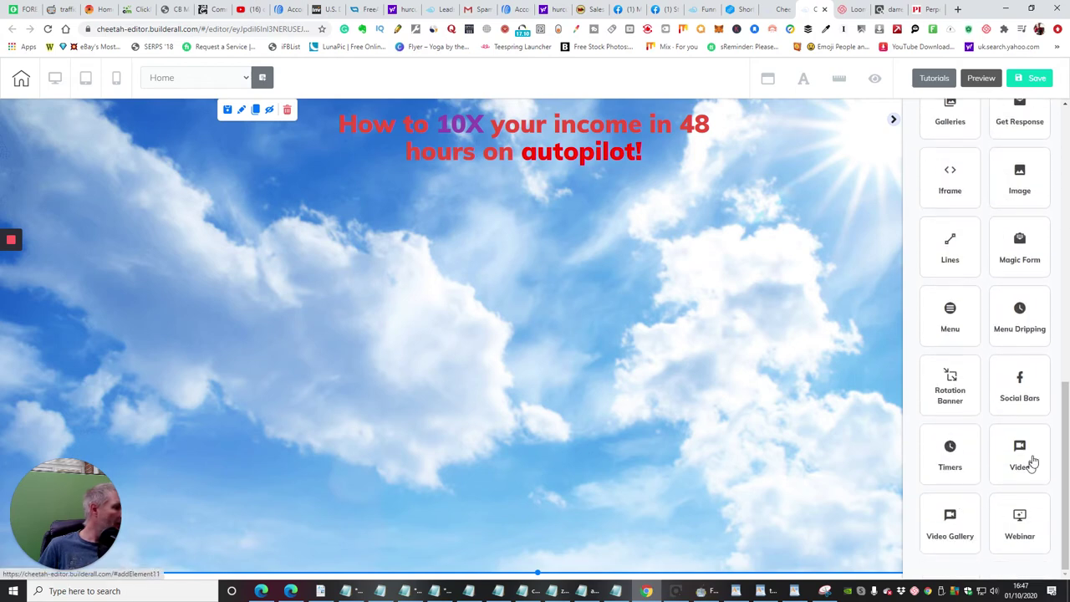
scroll(958, 346, "up", 2)
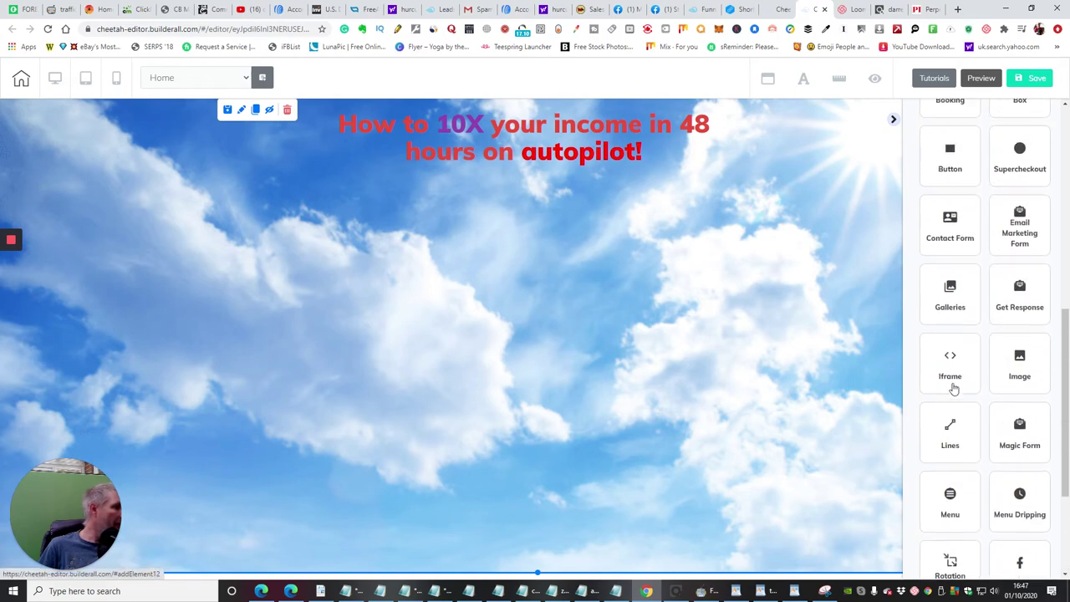
scroll(962, 375, "down", 1)
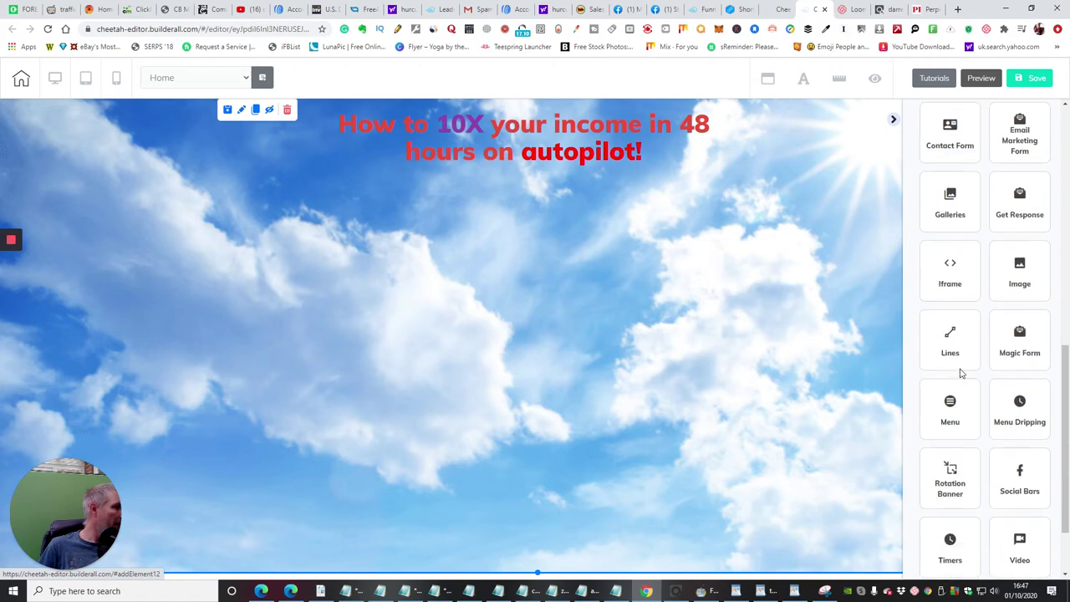
left_click(1022, 266)
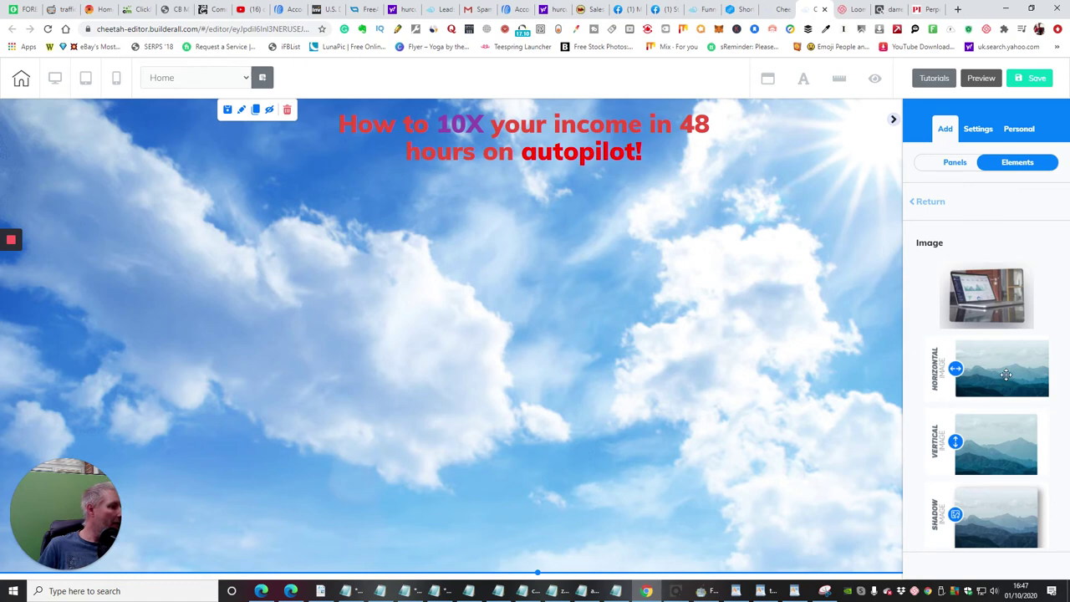
left_click_drag(1007, 375, 554, 264)
left_click_drag(624, 300, 528, 278)
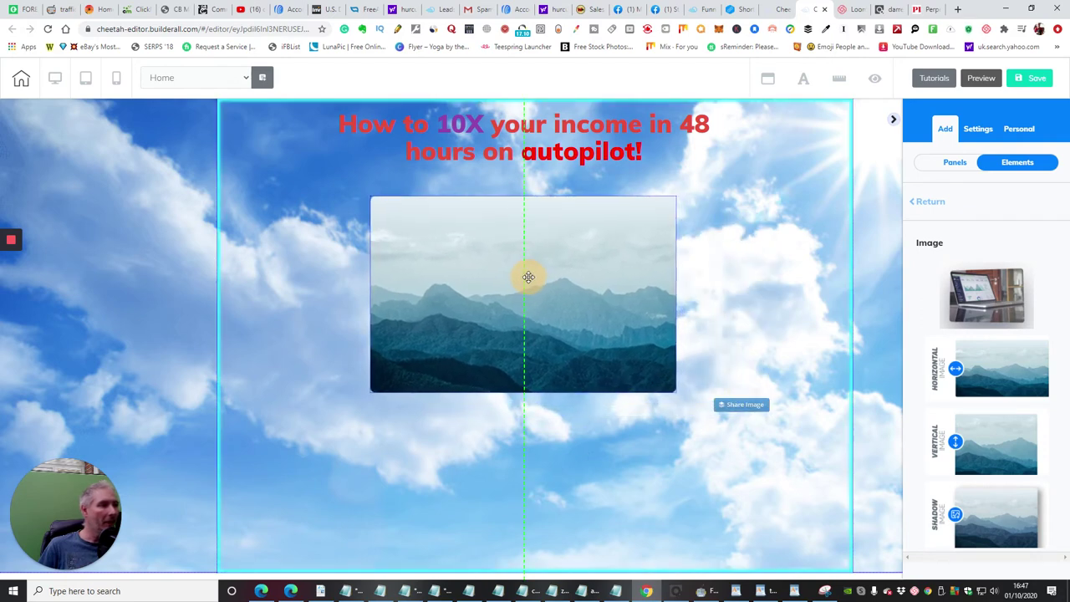
left_click_drag(569, 335, 571, 316)
- Open the image chooser for the placeholder image and upload the "wait wait wait" file from Quick access to the user files
left_click(571, 315)
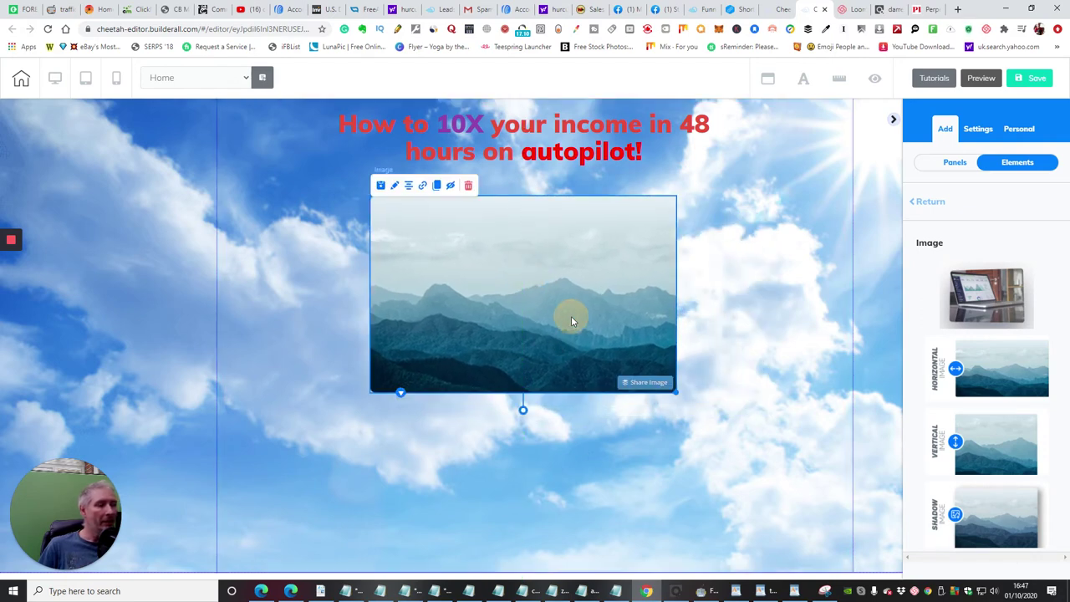
left_click(395, 187)
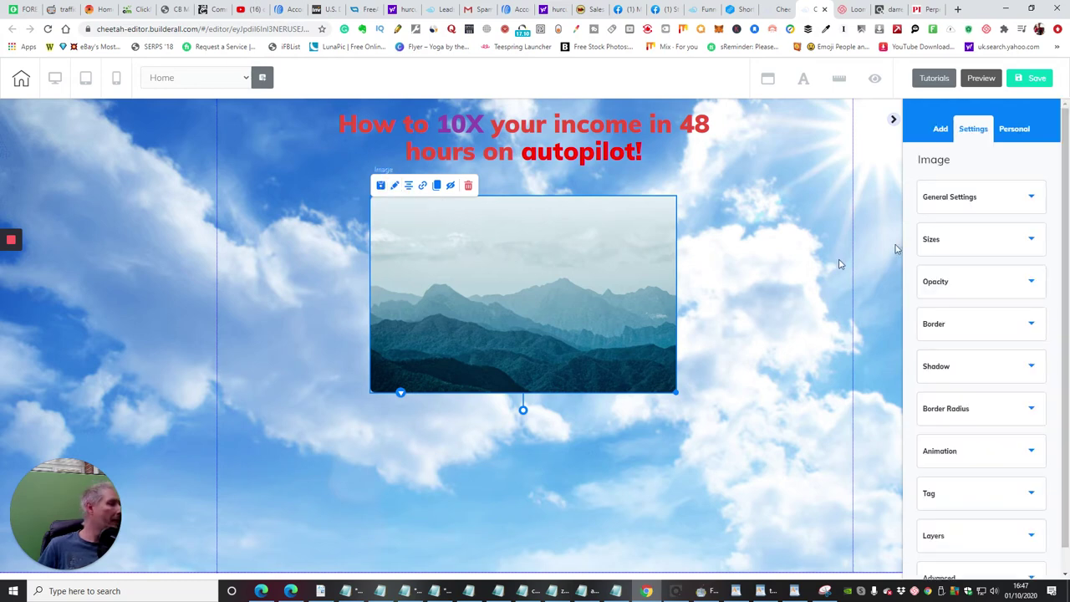
left_click(1034, 198)
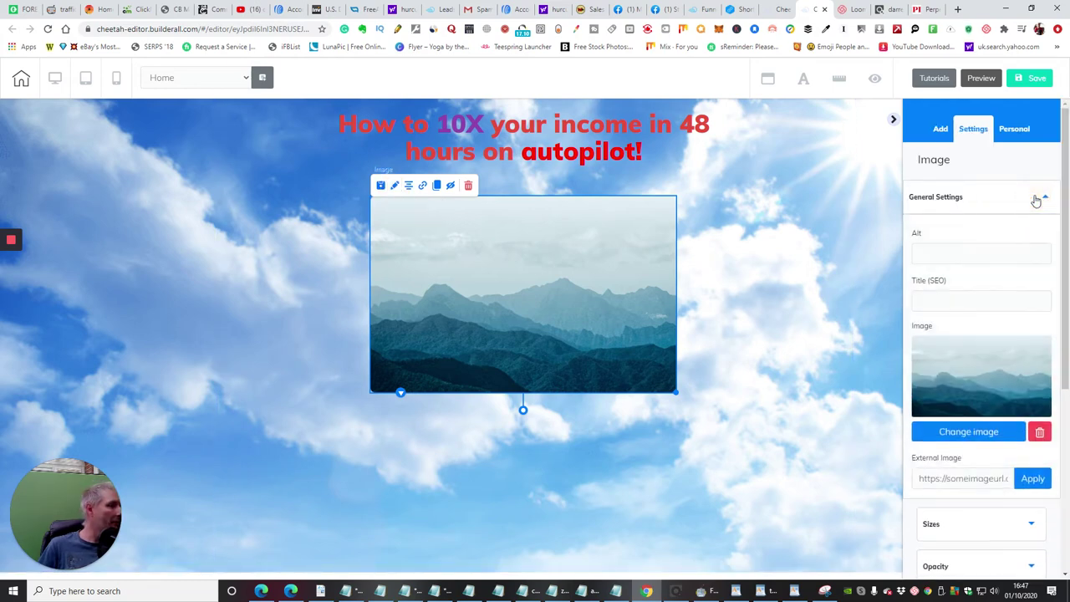
left_click(970, 432)
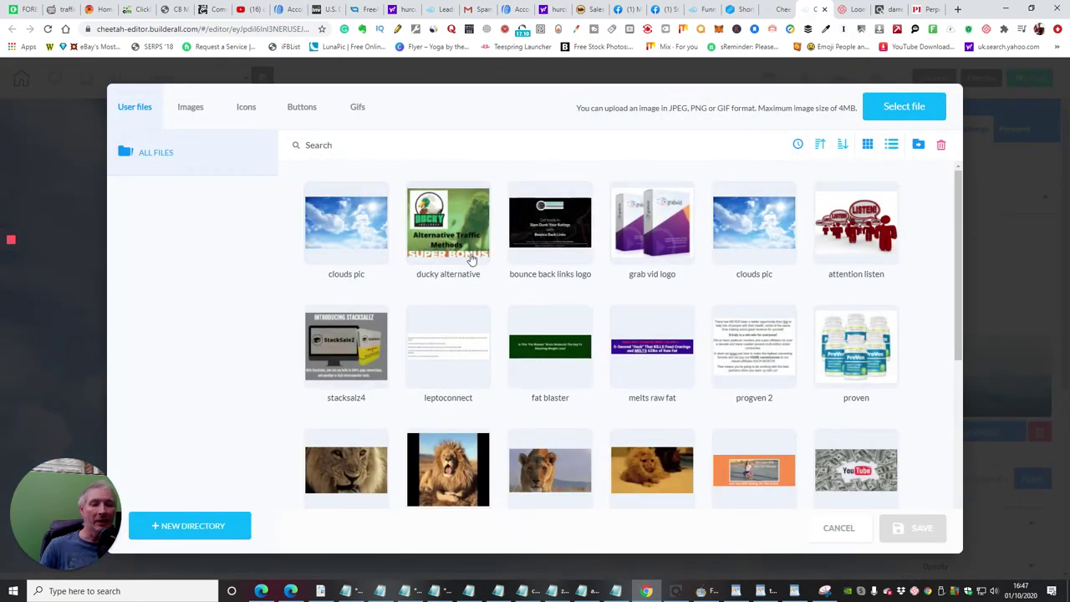
left_click(913, 112)
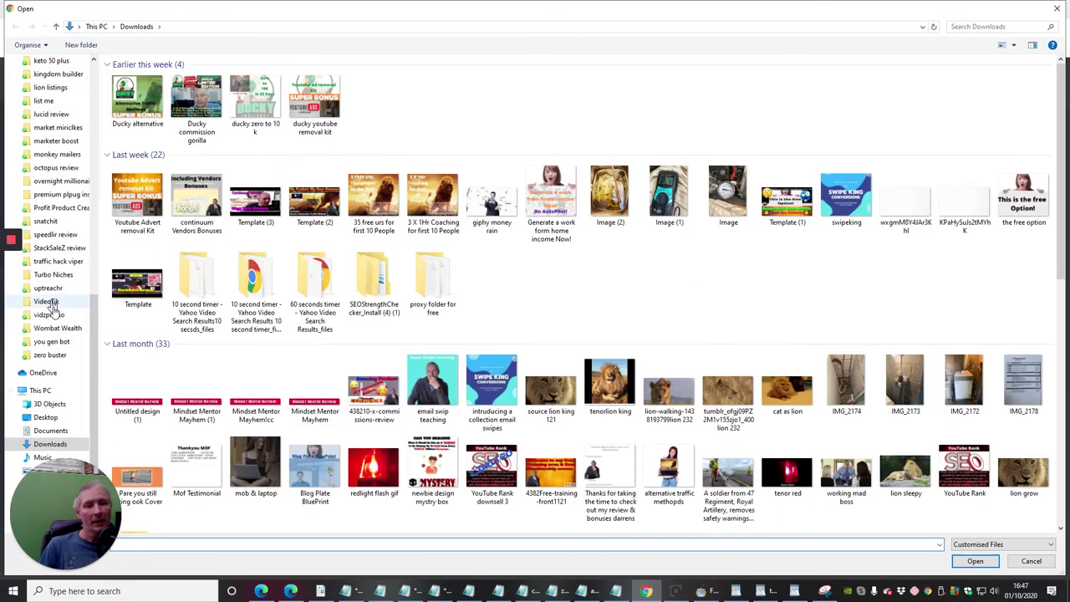
left_click_drag(95, 344, 95, 92)
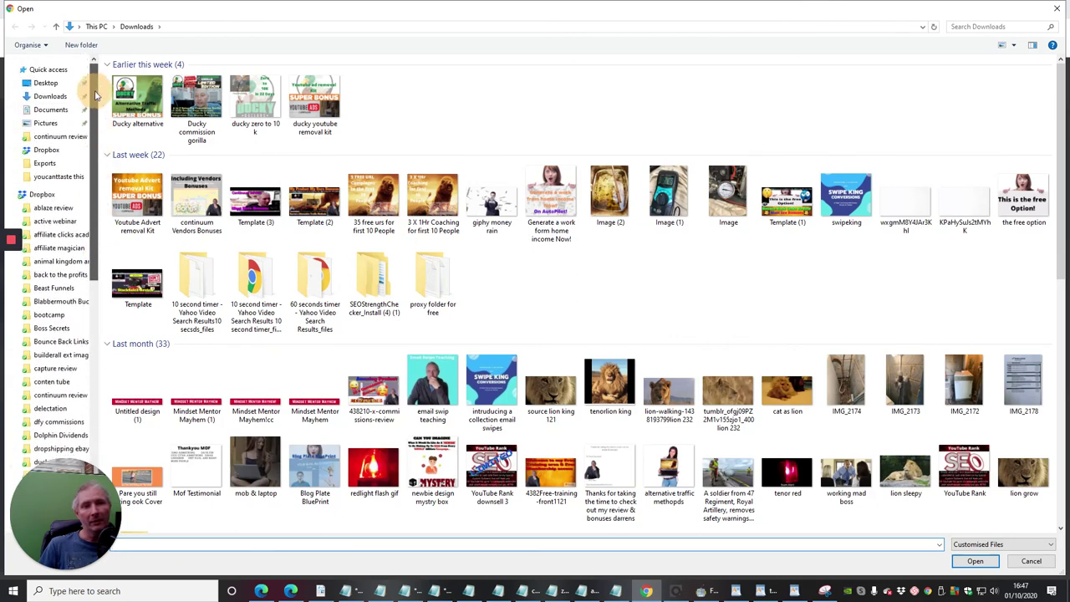
left_click(47, 70)
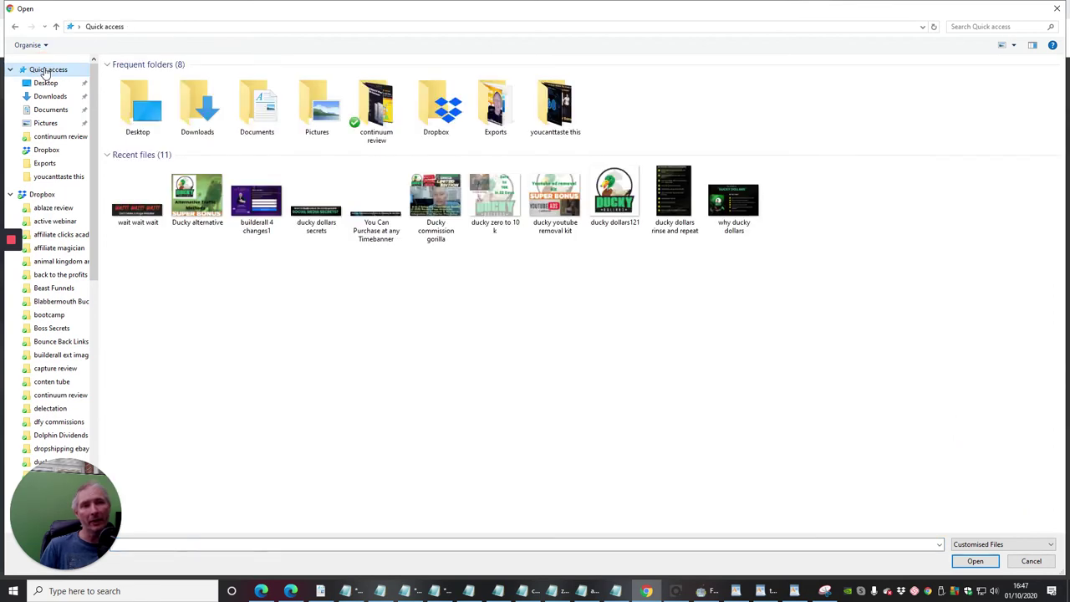
left_click(134, 215)
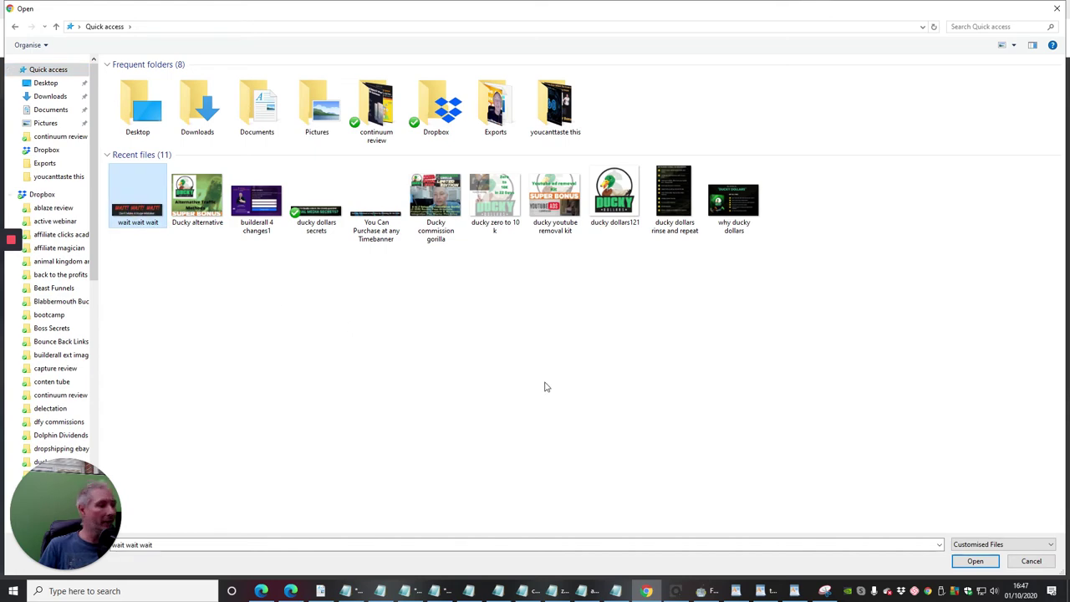
left_click(975, 561)
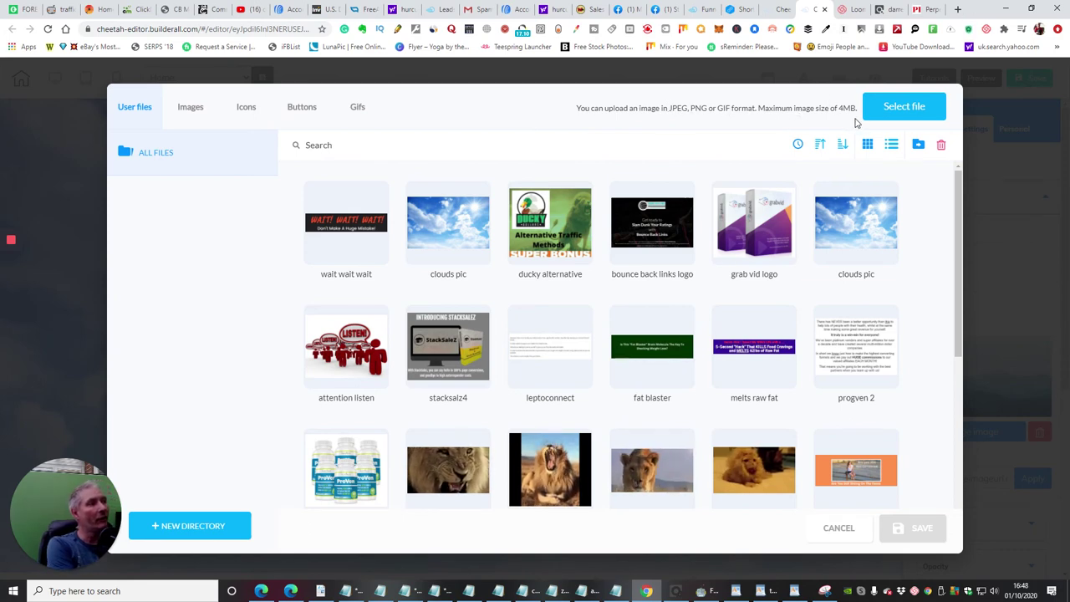
- Replace the mountain placeholder image with "wait wait wait" from the user files
mouse_move(375, 262)
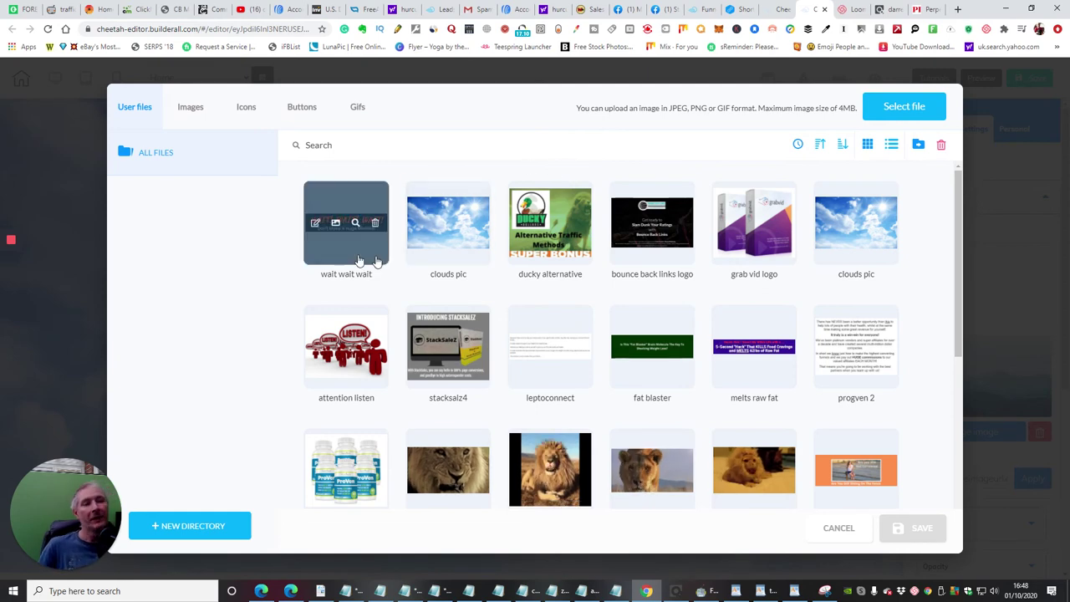
left_click(351, 252)
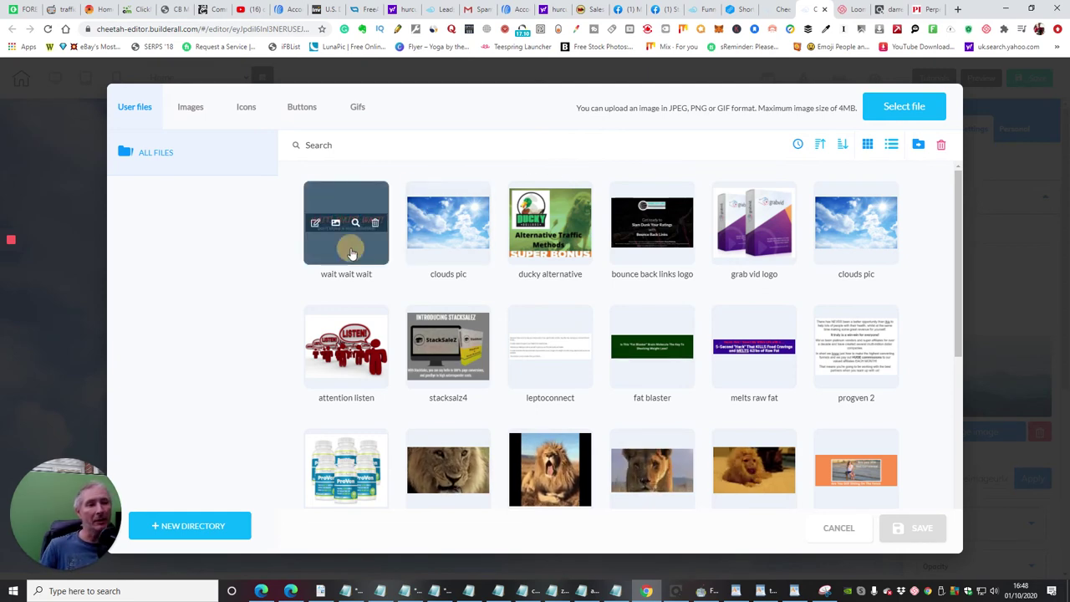
left_click(920, 527)
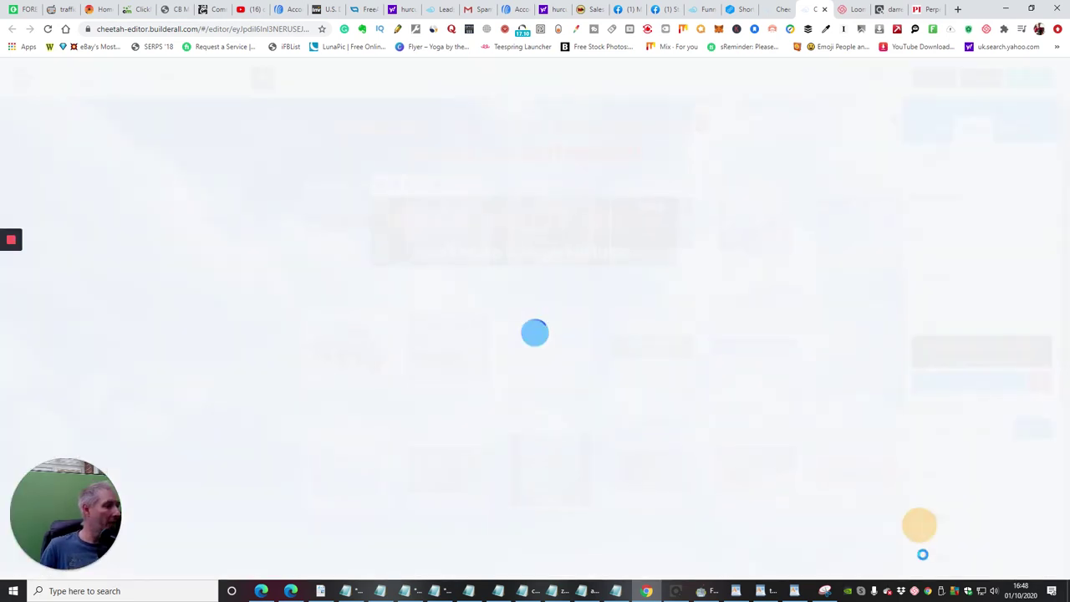
- Enlarge the "WAIT! WAIT! WAIT!" banner to about the headline's width and align it centrally beneath the headline
mouse_move(510, 242)
left_mouse_down()
mouse_move(493, 239)
mouse_move(506, 236)
left_mouse_up()
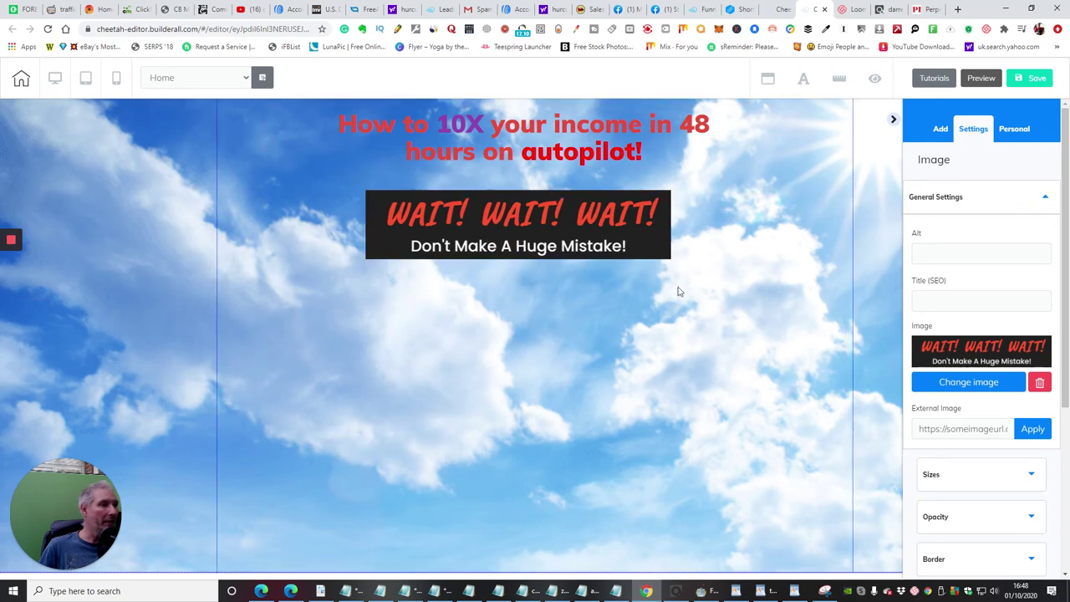
left_click(659, 255)
left_click_drag(673, 262, 707, 268)
left_click_drag(598, 243, 618, 249)
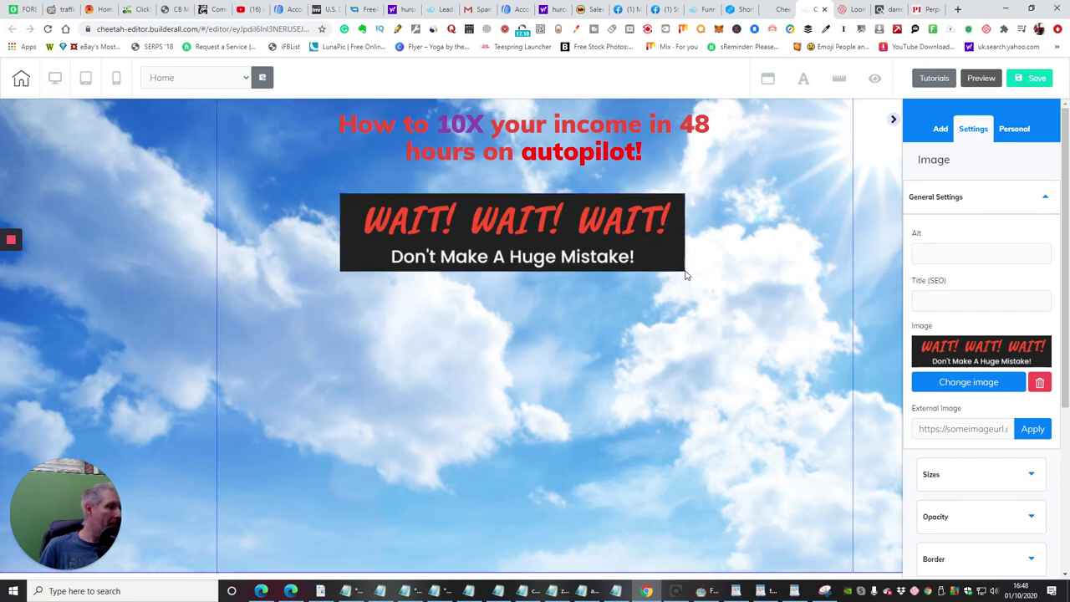
left_click(677, 268)
left_click_drag(686, 271, 707, 279)
left_click(571, 354)
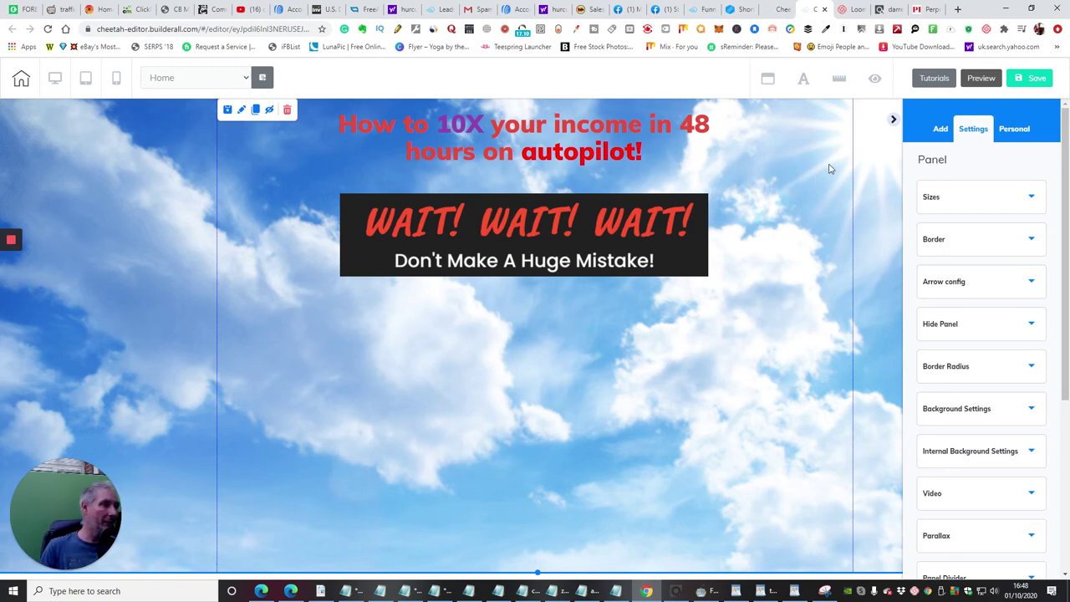
- Save and publish the site, view the published page, and return to the editor
left_click(1033, 78)
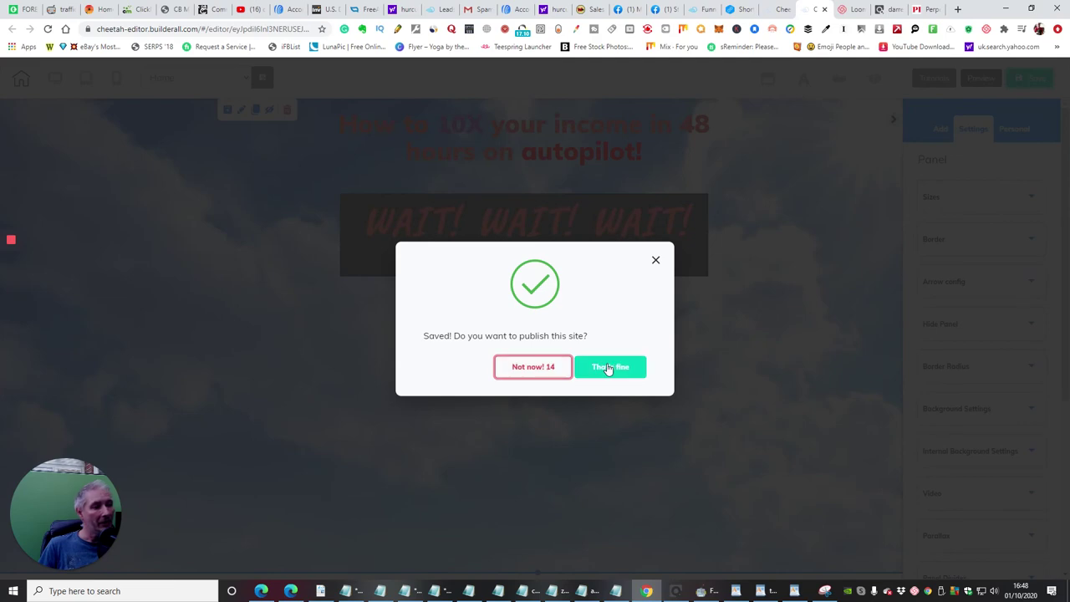
left_click(609, 370)
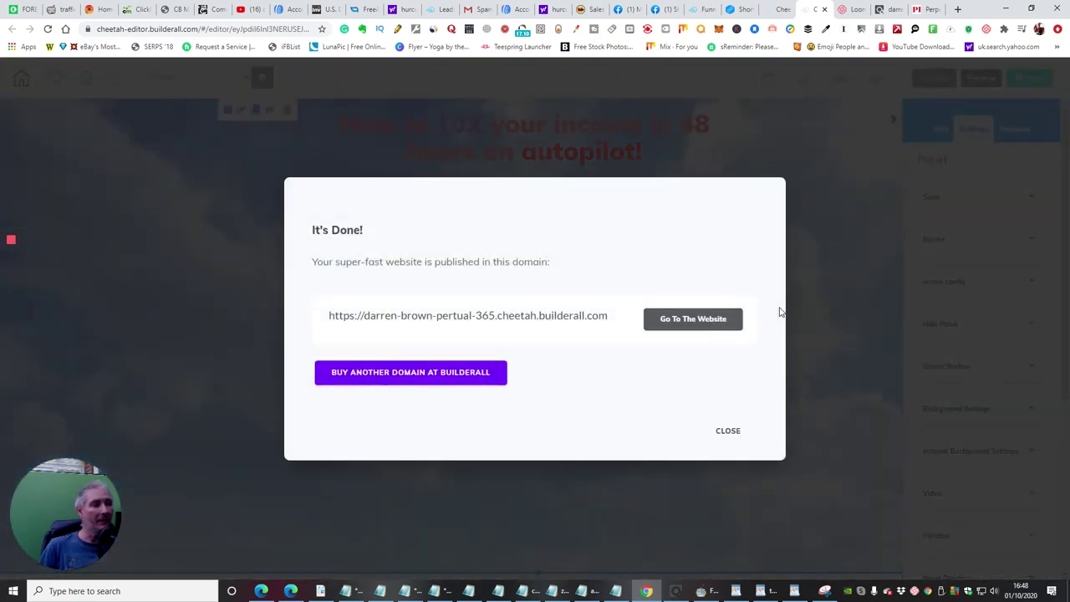
left_click(707, 321)
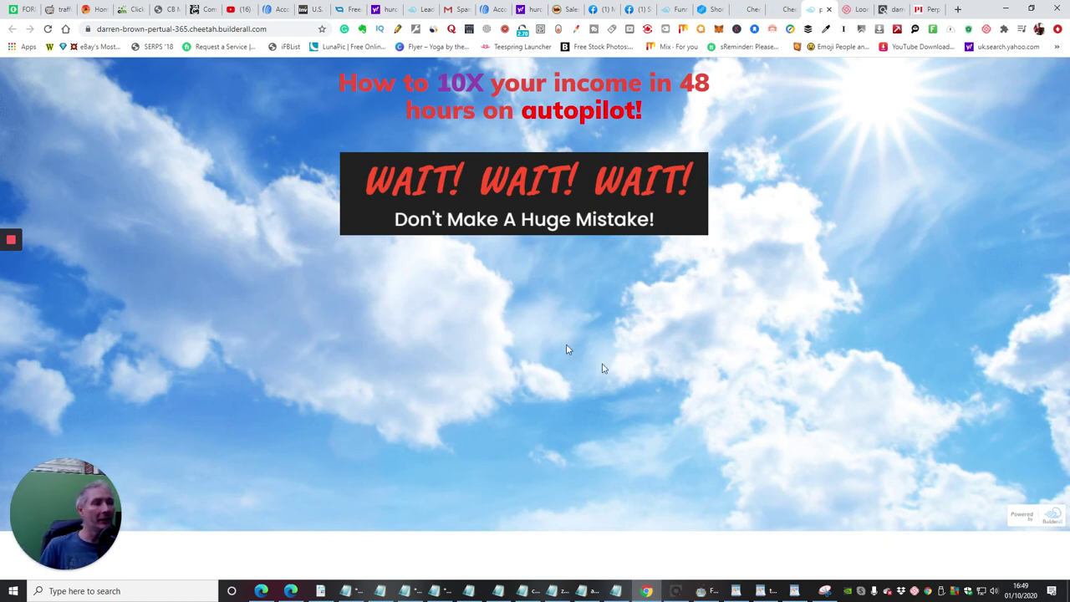
left_click(831, 10)
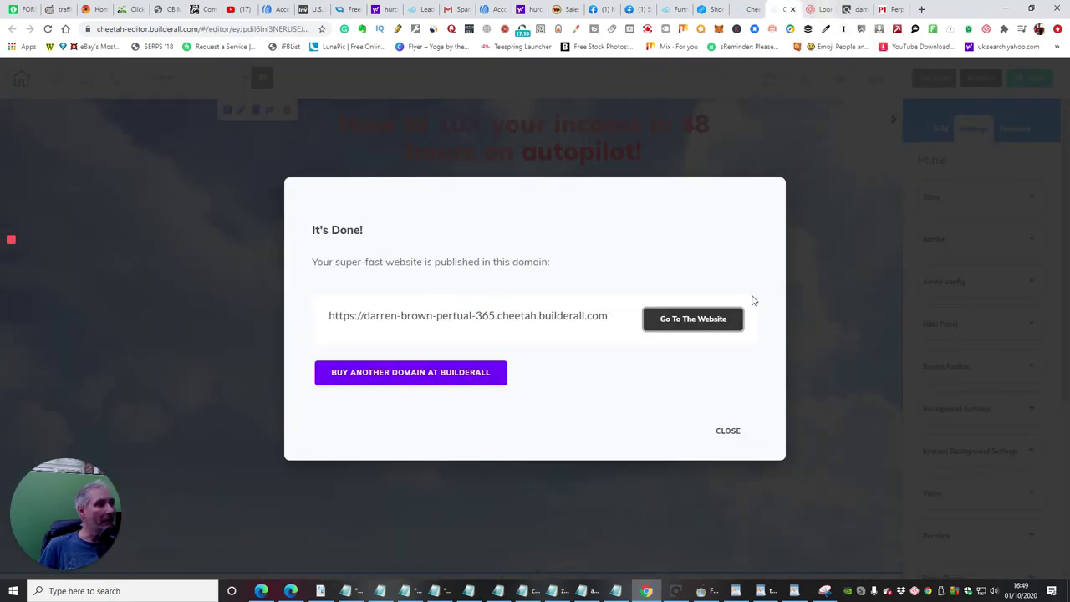
left_click(727, 432)
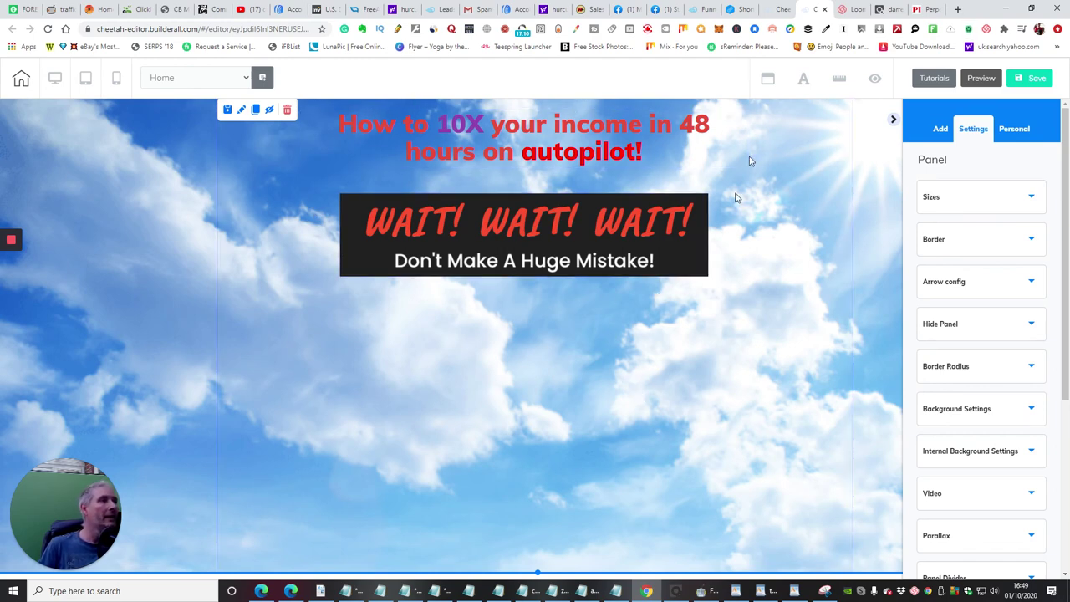
- Switch to the Perpetual Income 365 offer page, dismiss its popup, and snip the "How Ordinary People Are Manipulating This SECRET ALGORITHM" heading
left_click(924, 9)
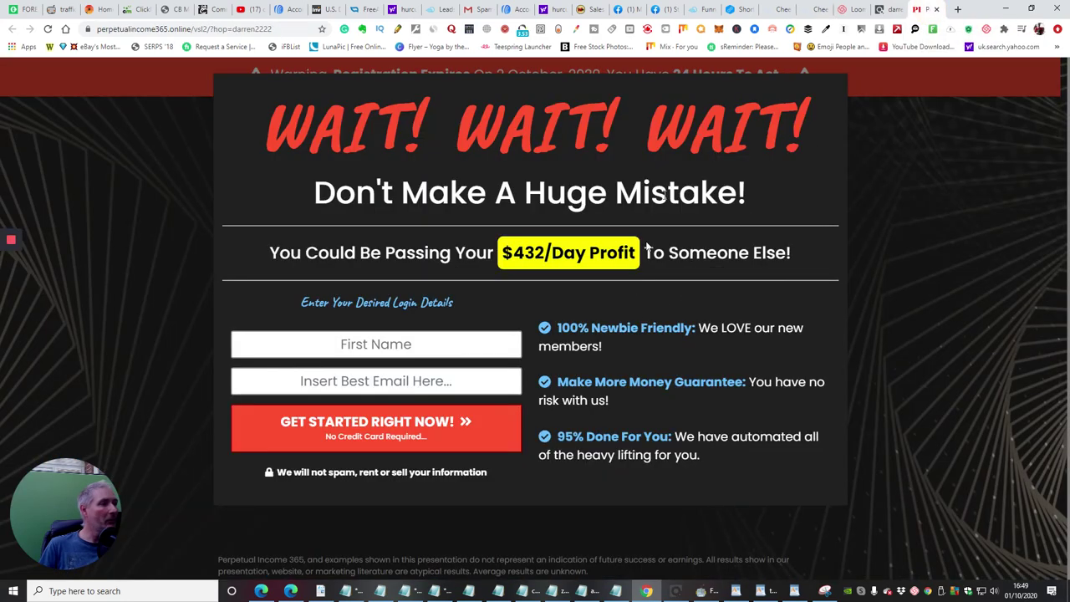
triple_click(798, 198)
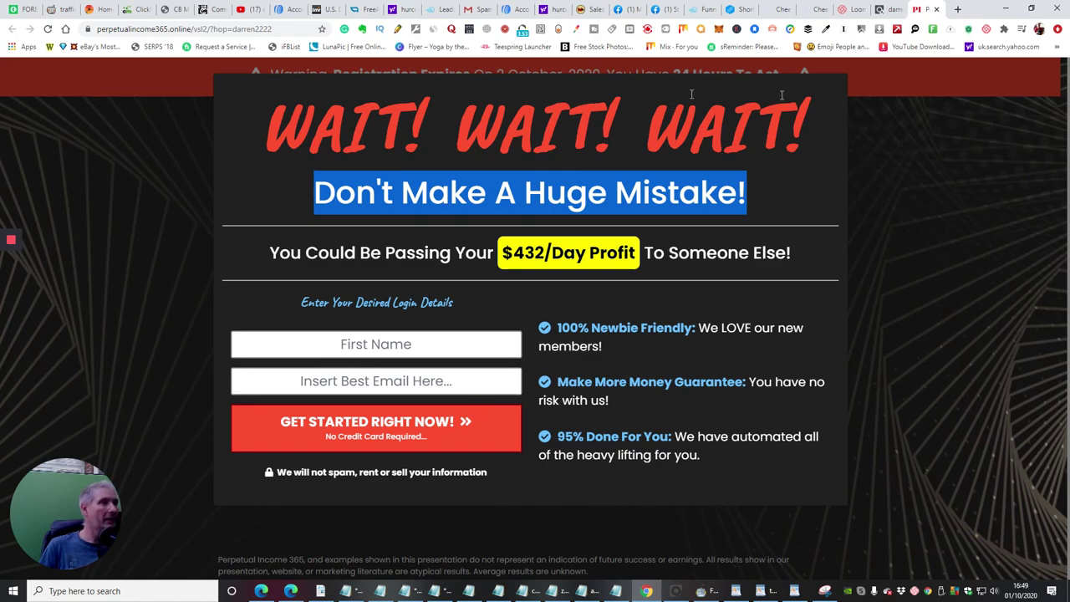
left_click(968, 77)
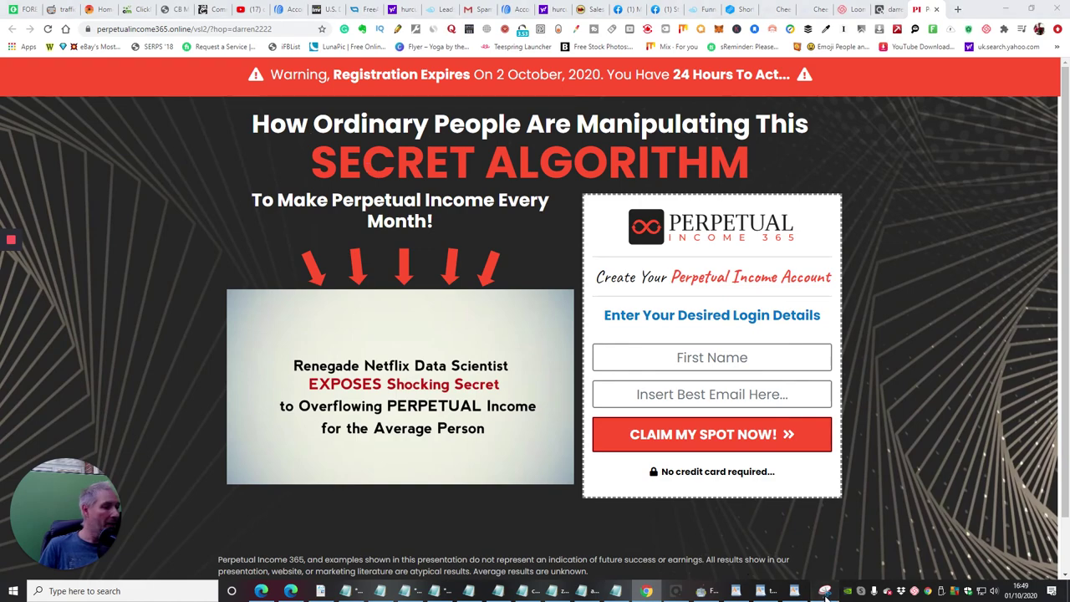
left_click(821, 591)
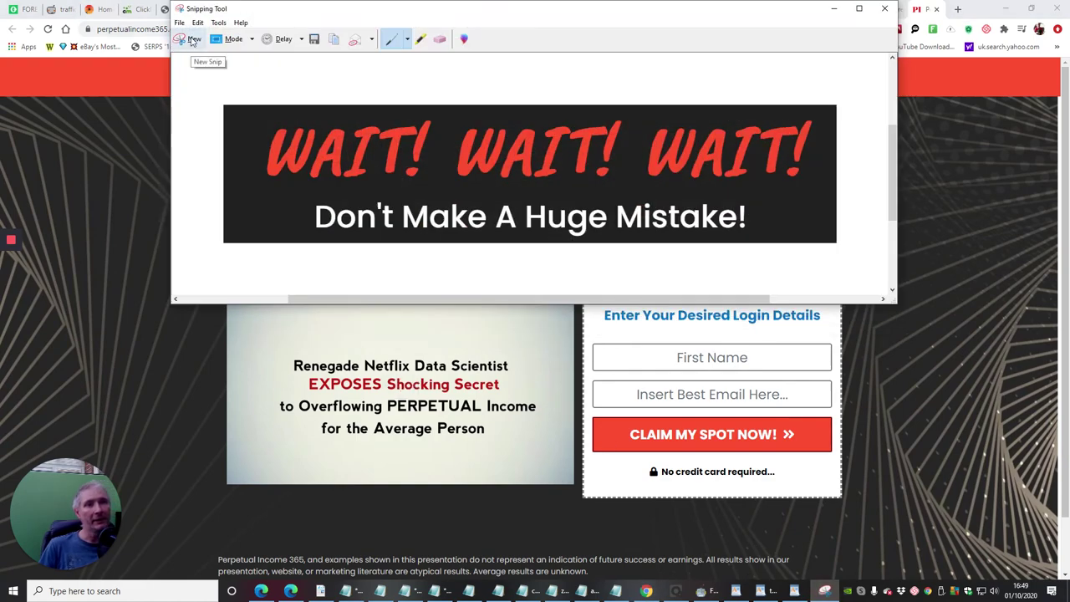
left_click(192, 39)
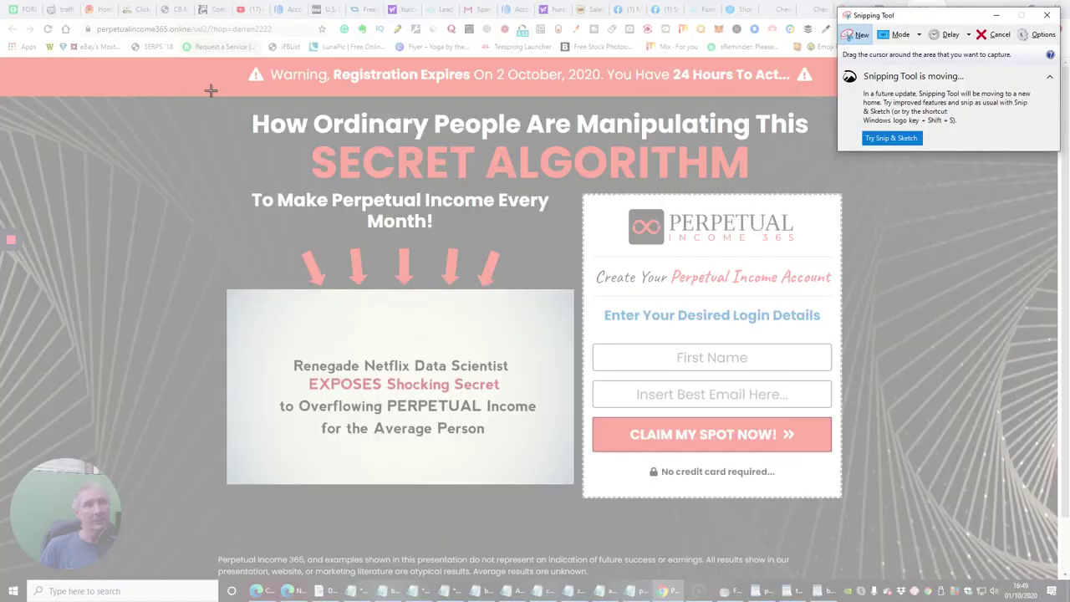
left_click_drag(236, 104, 828, 189)
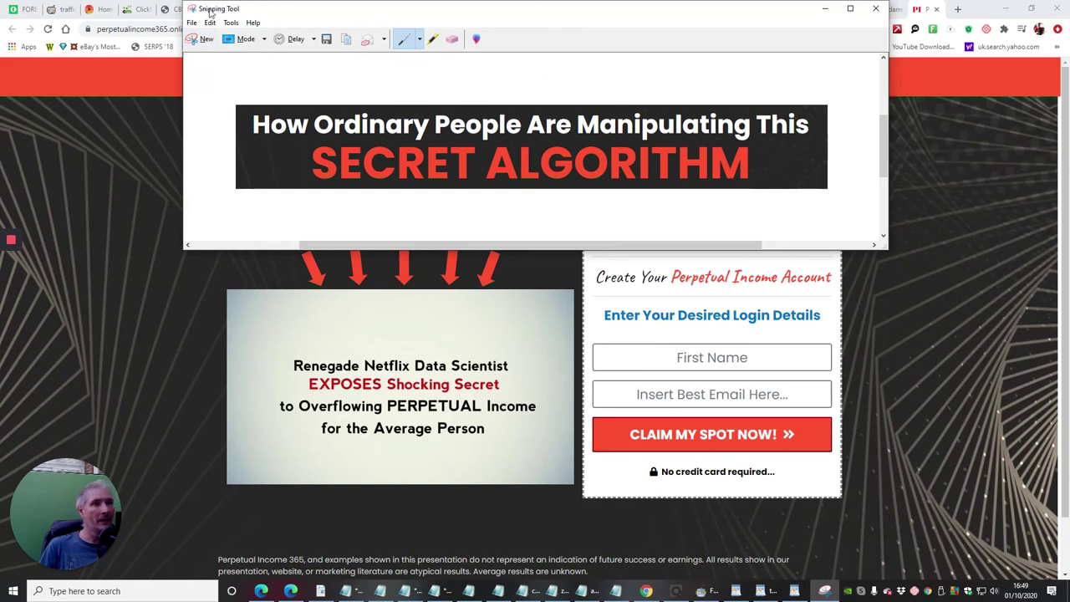
- Save the heading snip as a JPEG named secret34 in Pictures and minimise the Snipping Tool
left_click(193, 22)
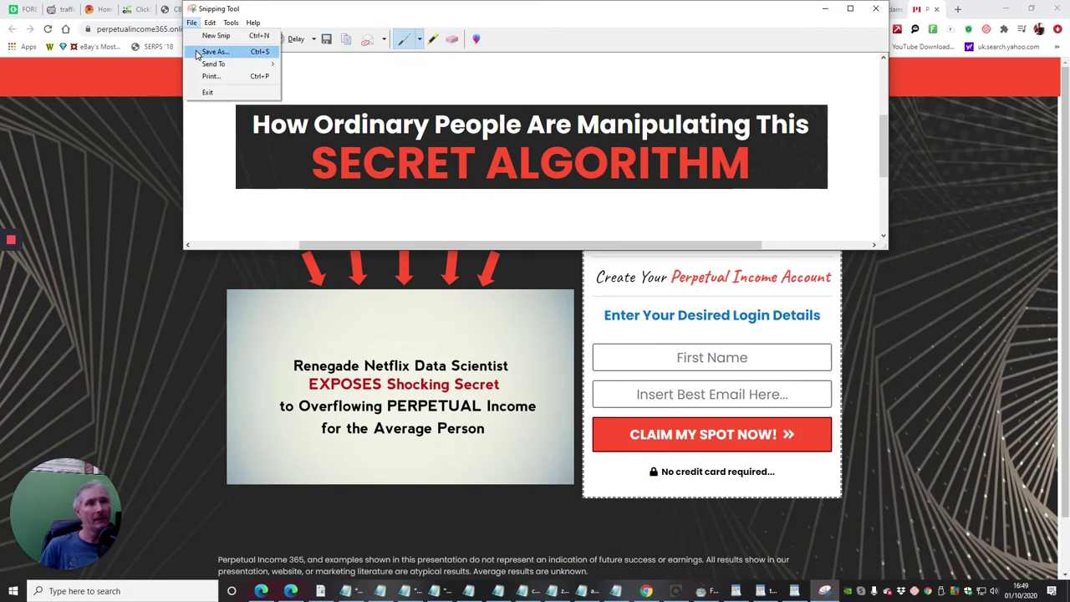
left_click(202, 53)
type("secret")
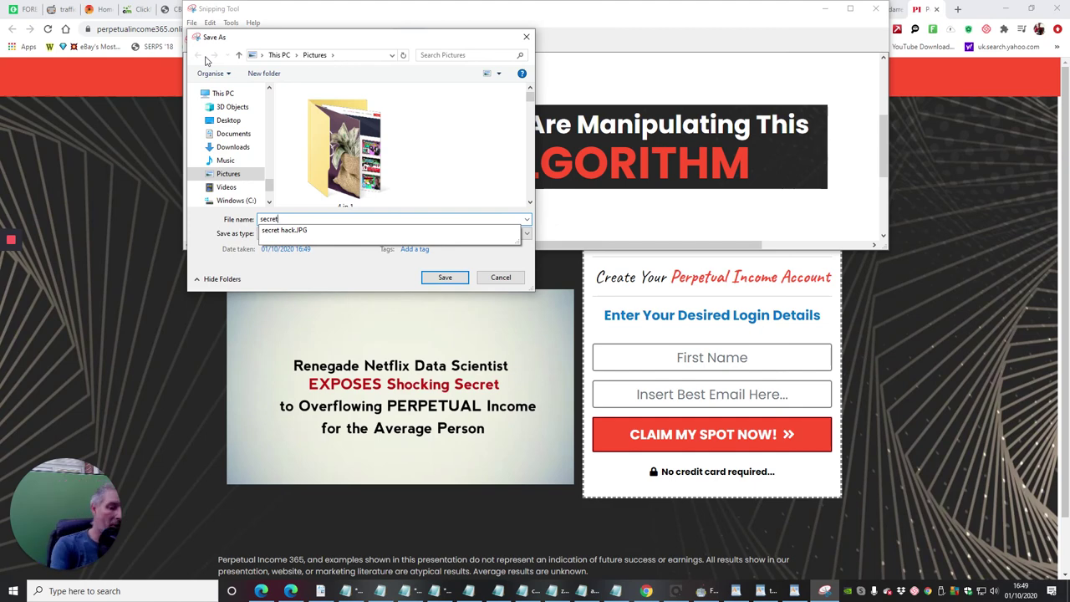
type("34")
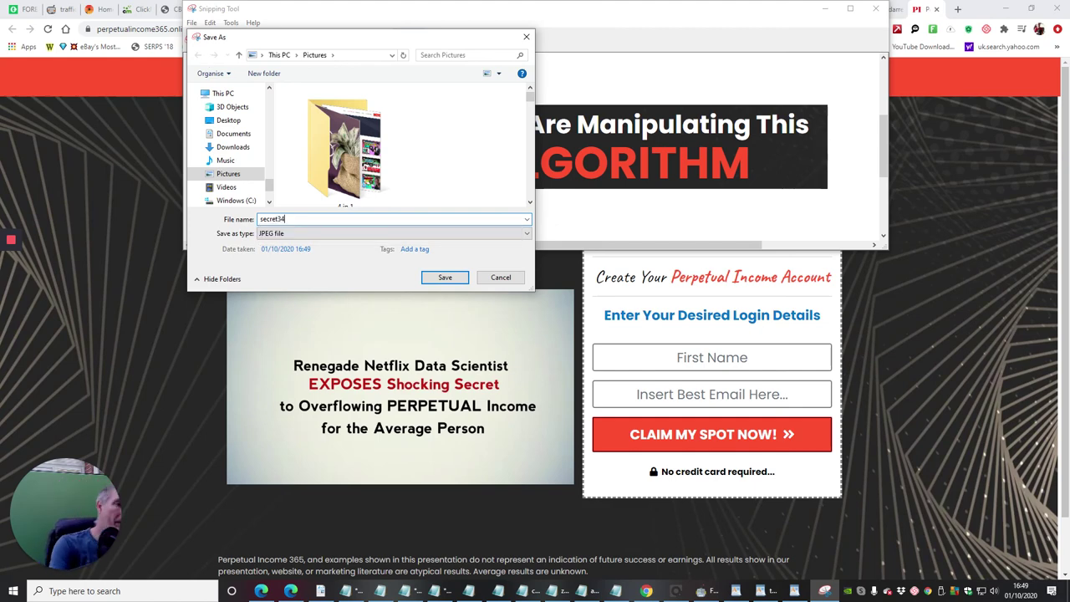
left_click(445, 277)
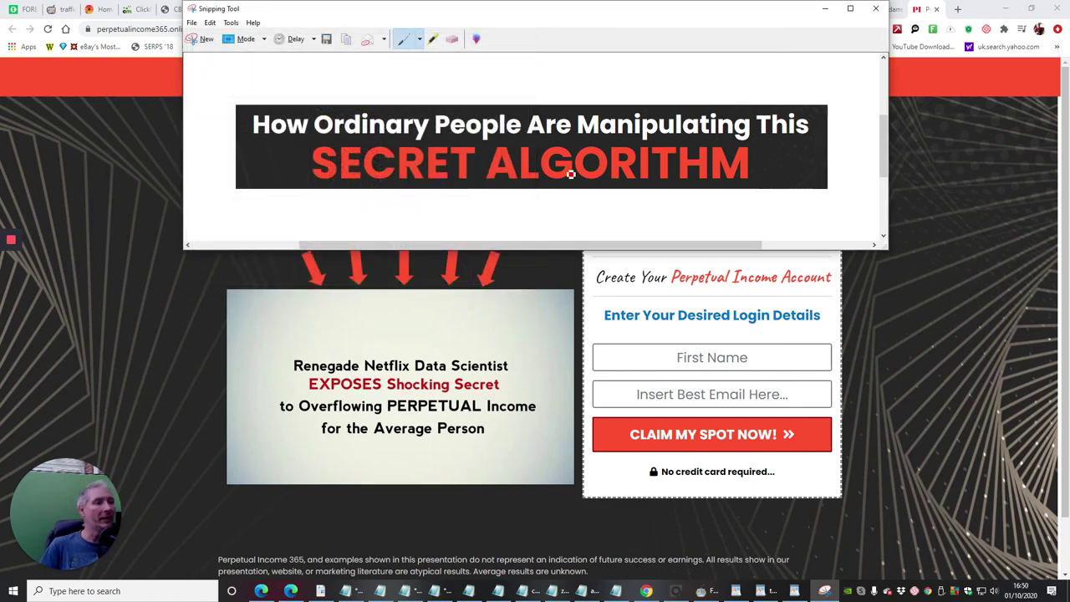
left_click(825, 8)
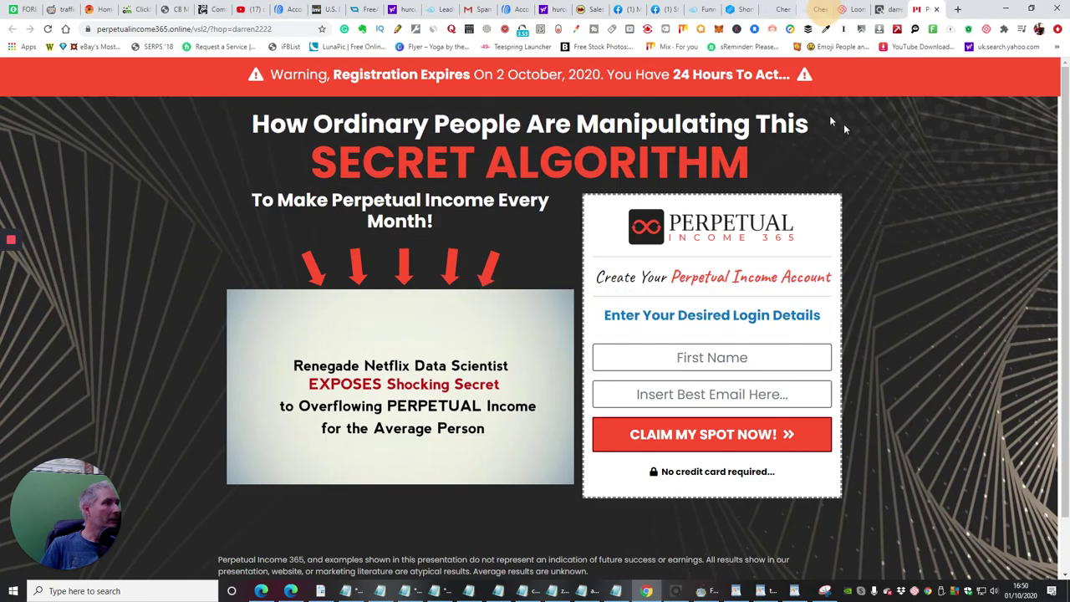
- Return to the Cheetah editor, add a horizontal image element, and place it centrally beneath the "WAIT! WAIT! WAIT!" banner
left_click(813, 10)
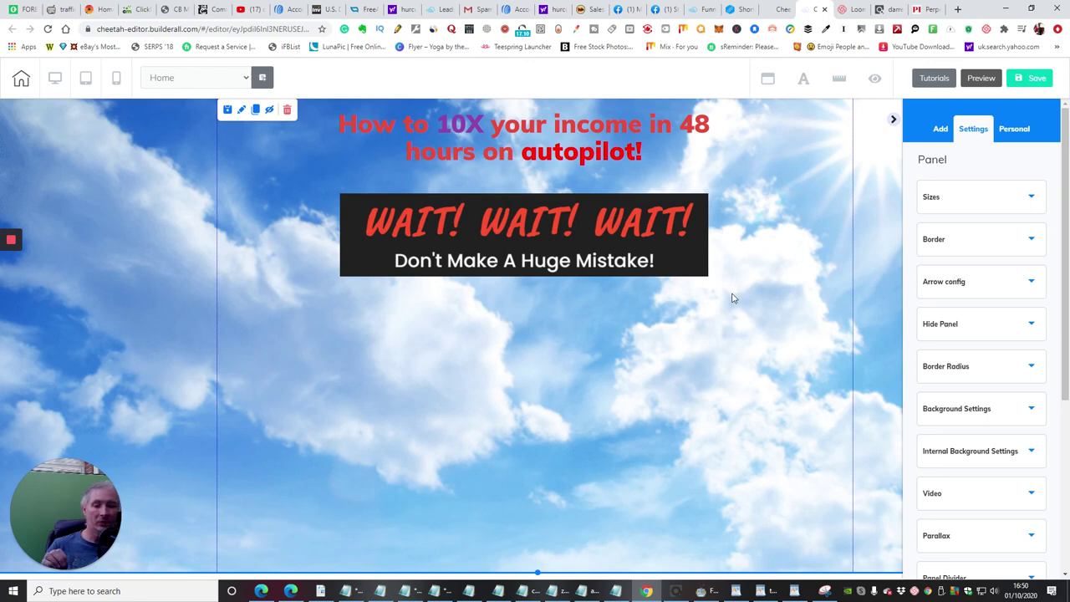
left_click(934, 128)
left_click(1018, 161)
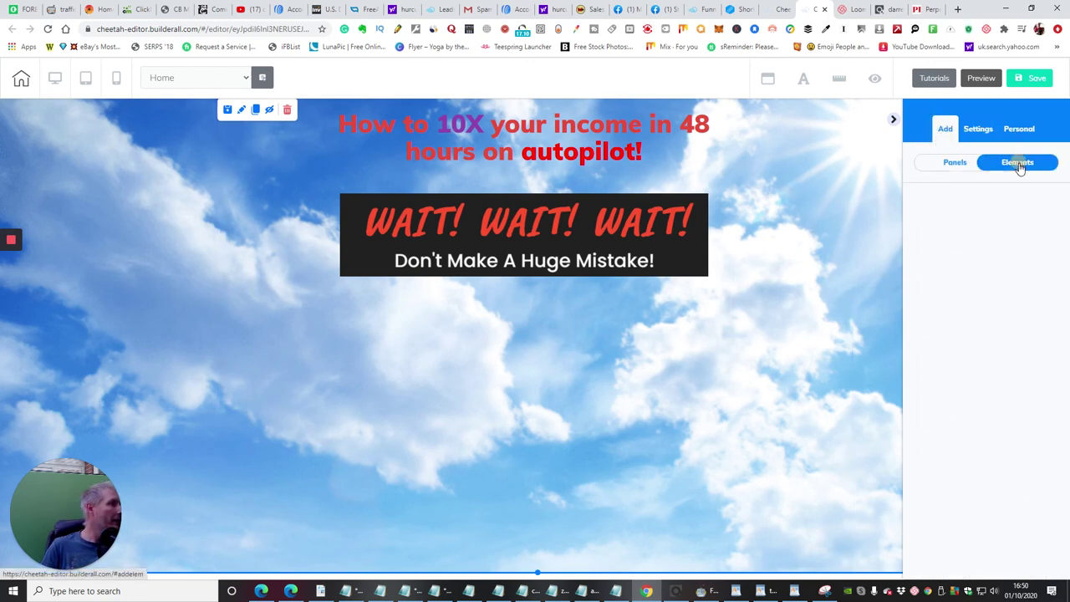
left_click_drag(997, 356, 735, 371)
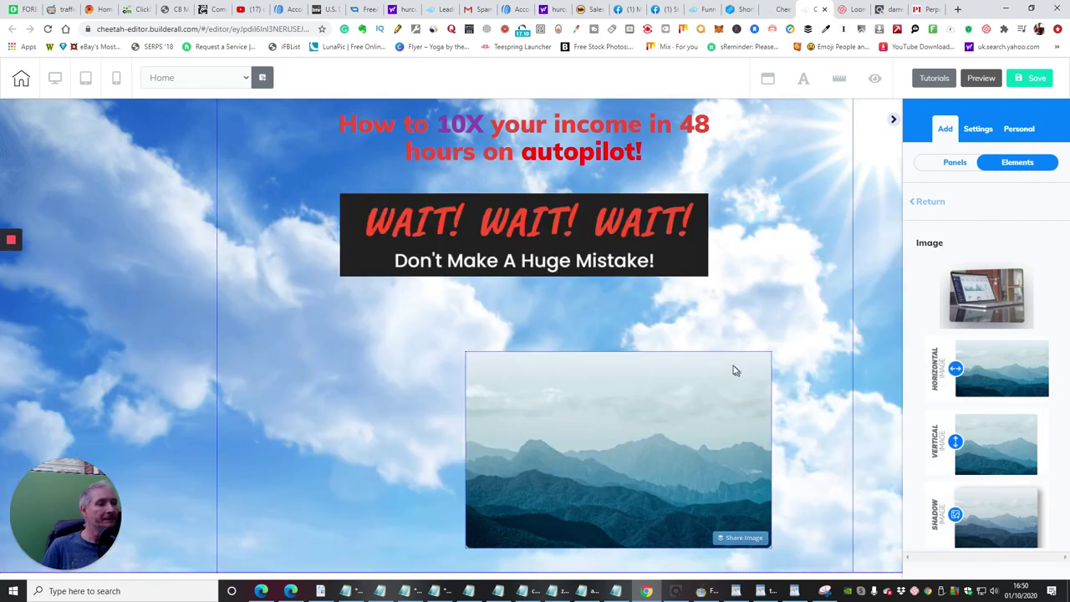
left_click_drag(606, 430, 512, 390)
left_click_drag(615, 386, 615, 385)
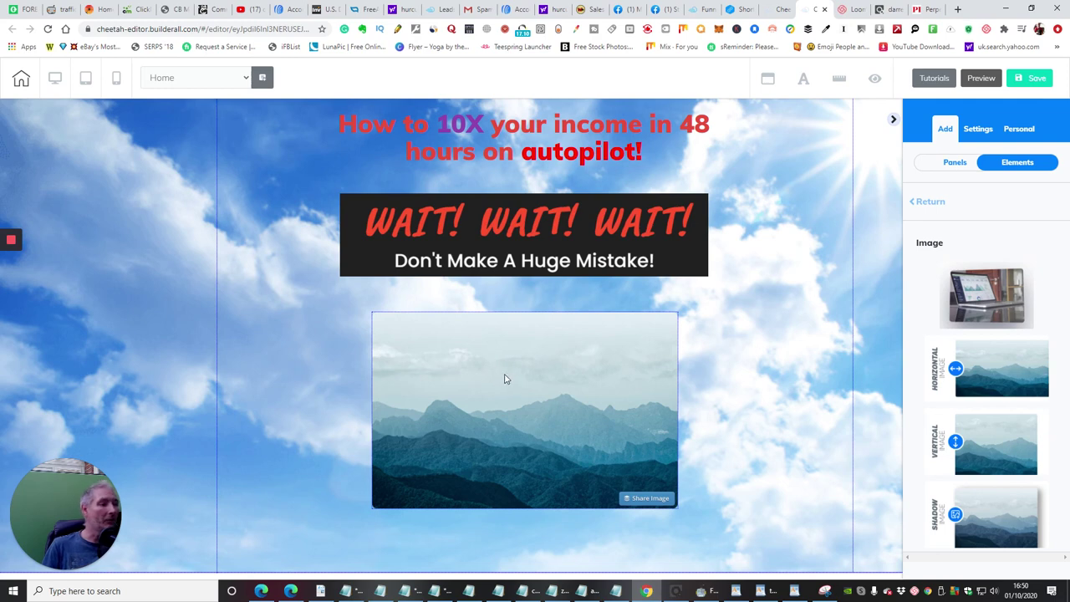
- Upload secret34 from Quick access to the user files and replace the mountain placeholder image with it
left_click(520, 406)
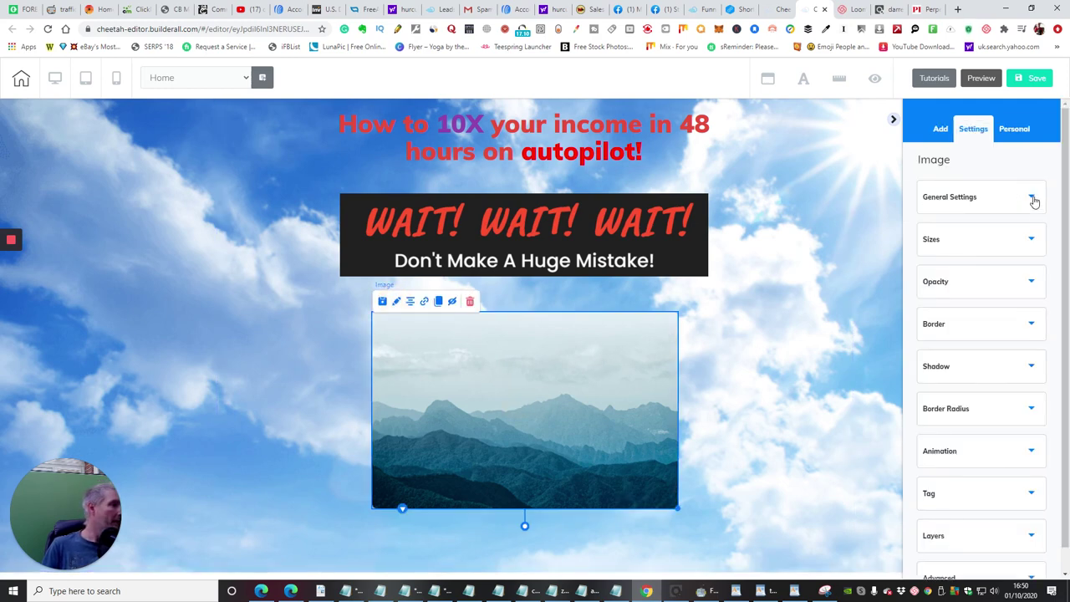
left_click(1033, 200)
left_click(968, 433)
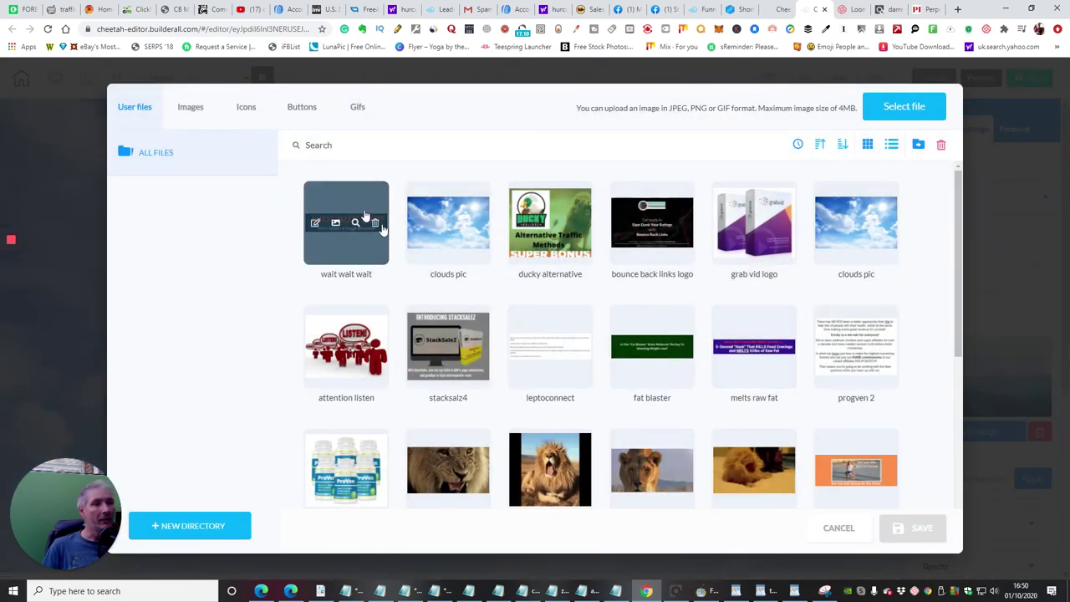
left_click(899, 108)
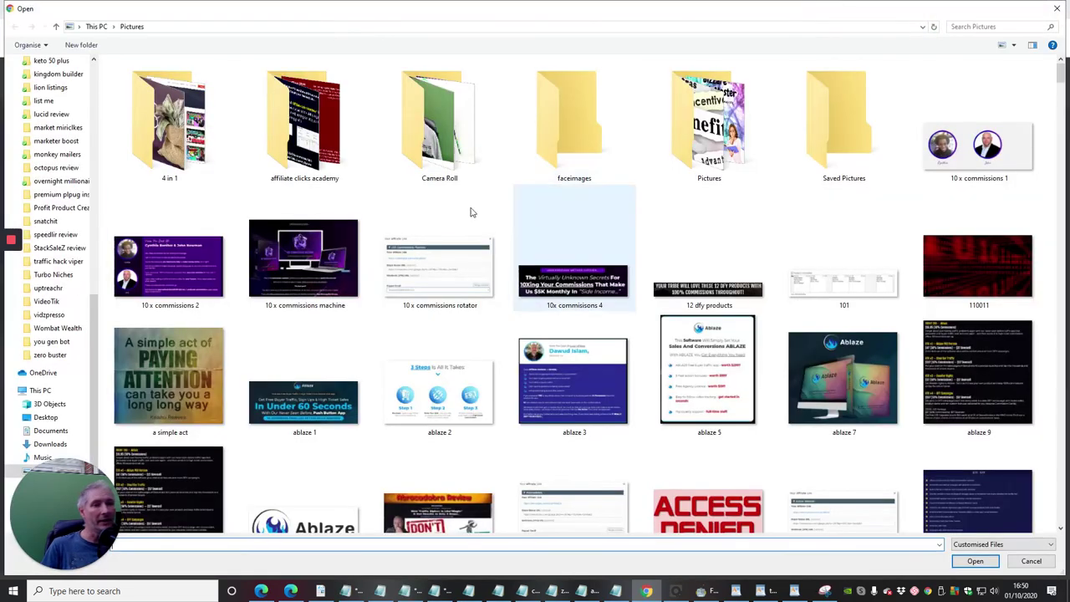
left_click_drag(92, 330, 132, 72)
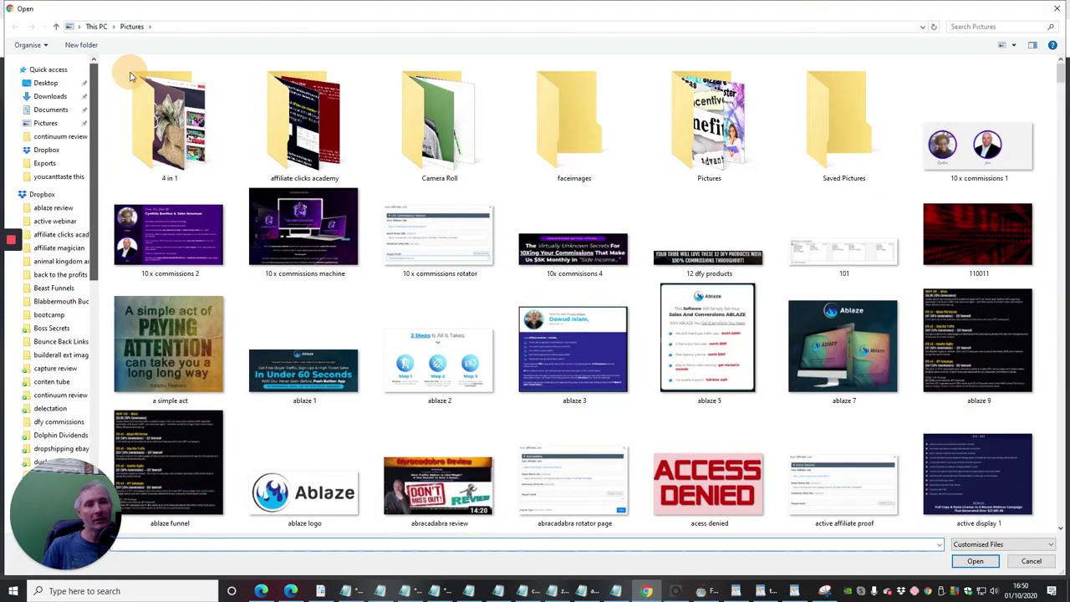
left_click(48, 69)
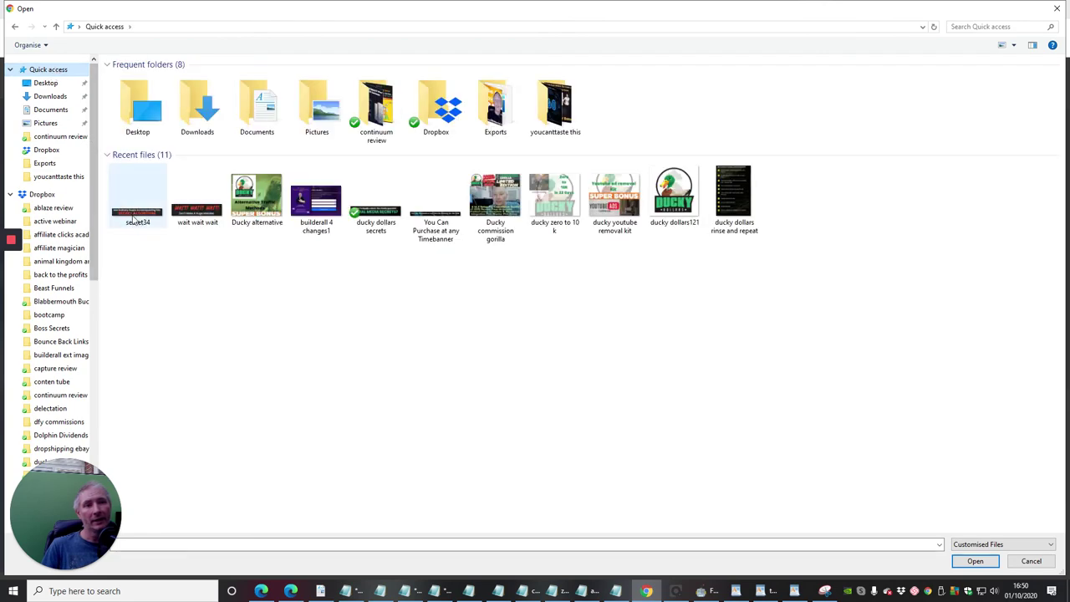
left_click(134, 219)
left_click(995, 566)
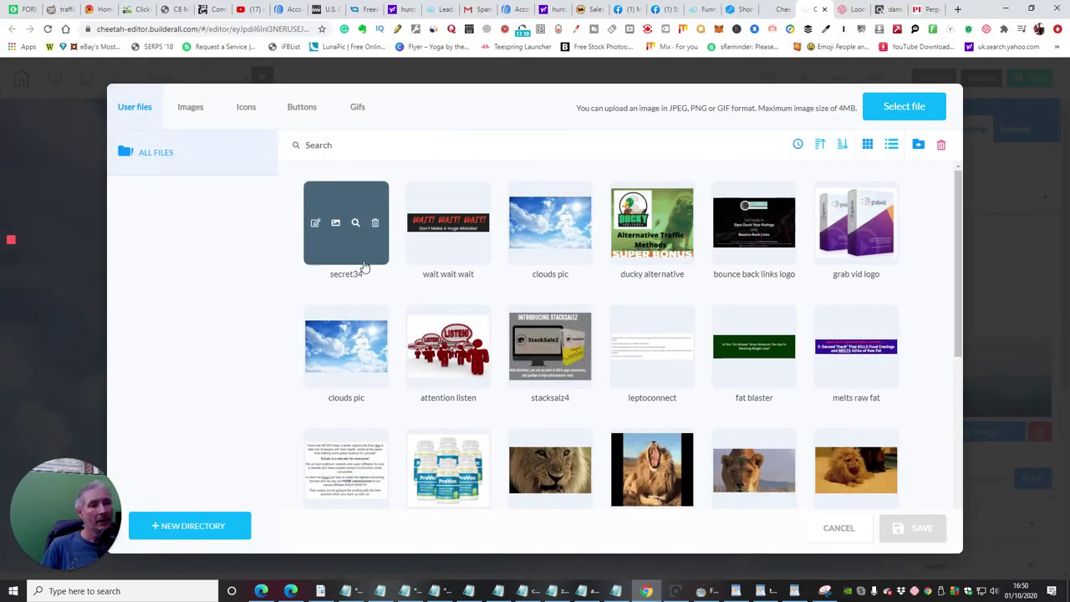
left_click(368, 243)
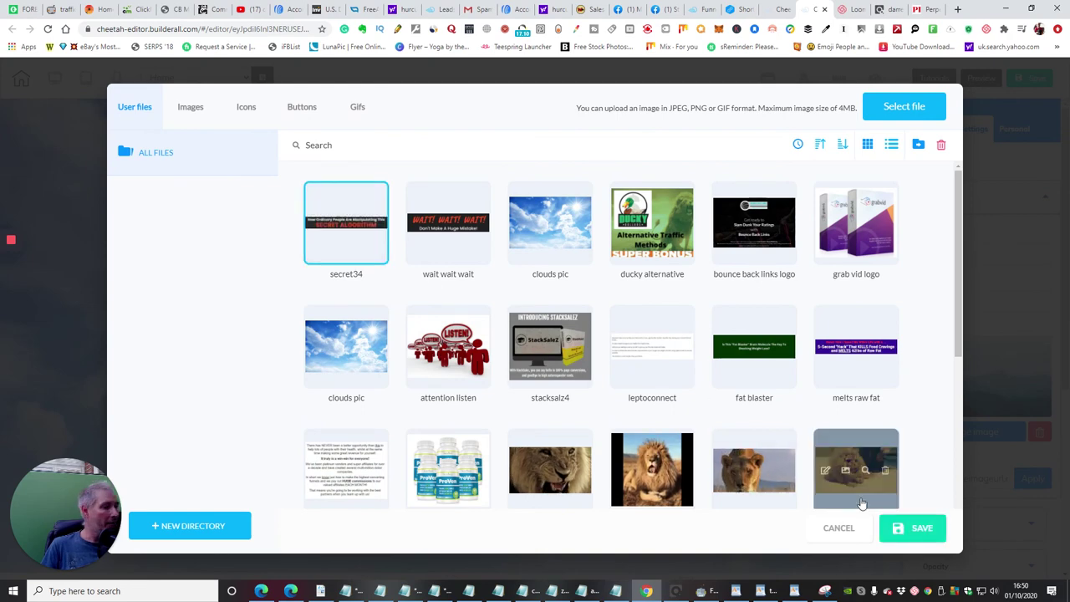
left_click(912, 527)
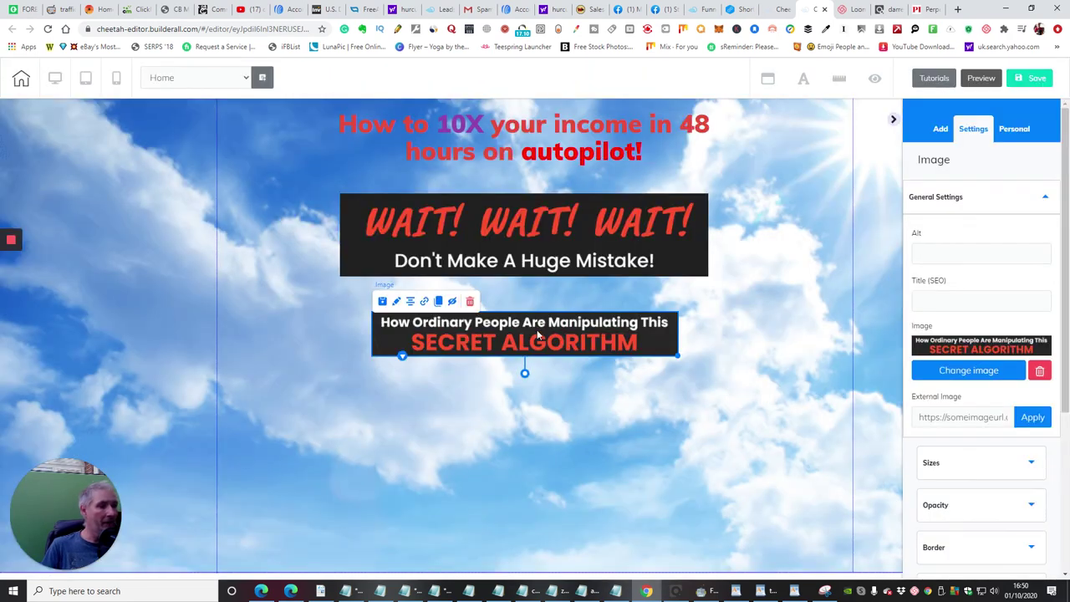
- Align the "SECRET ALGORITHM" image with the banner above, enlarge it to the banner's width, and deselect it
left_click_drag(538, 334, 505, 332)
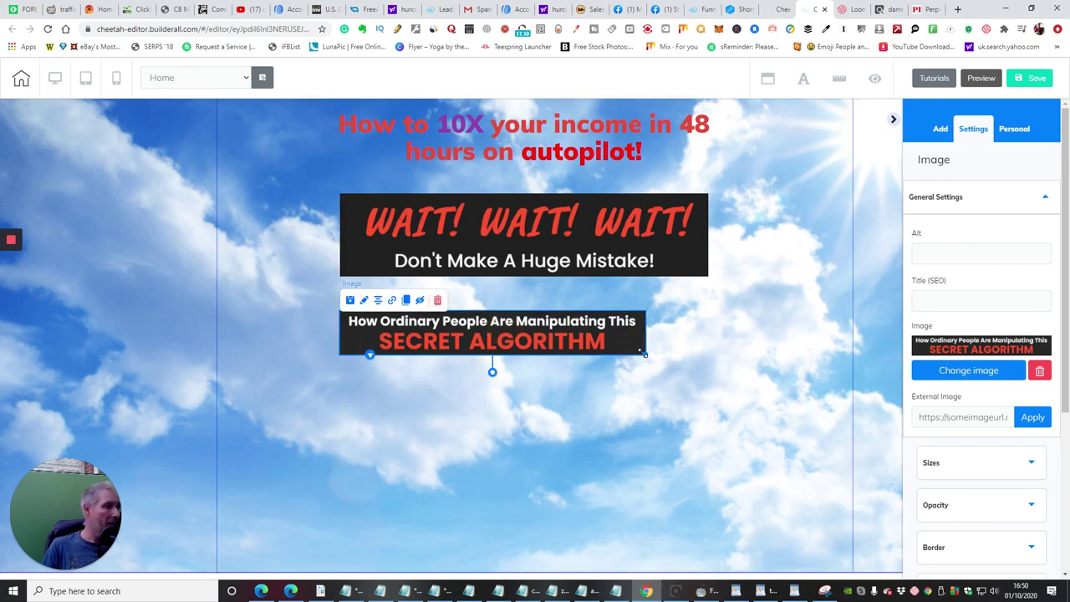
left_click_drag(644, 353, 707, 389)
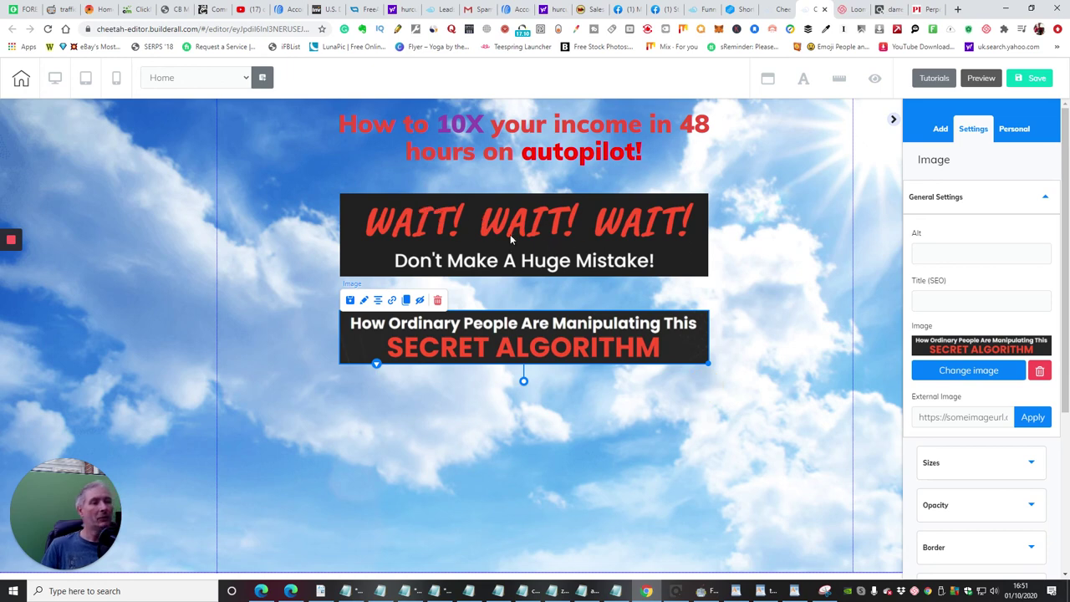
left_click(517, 293)
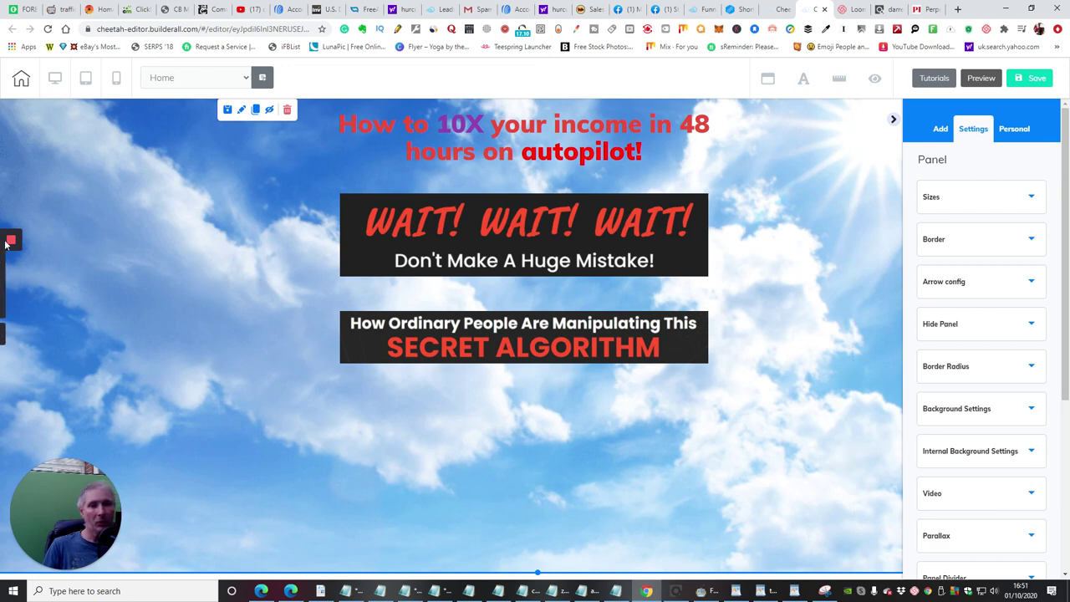
mouse_move(11, 242)
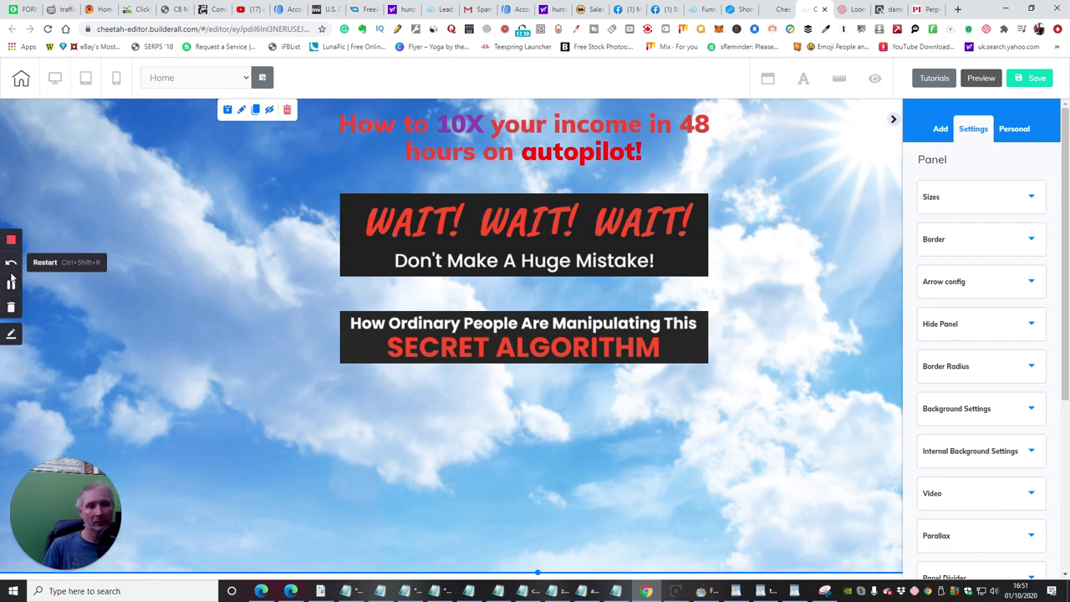
left_click(11, 282)
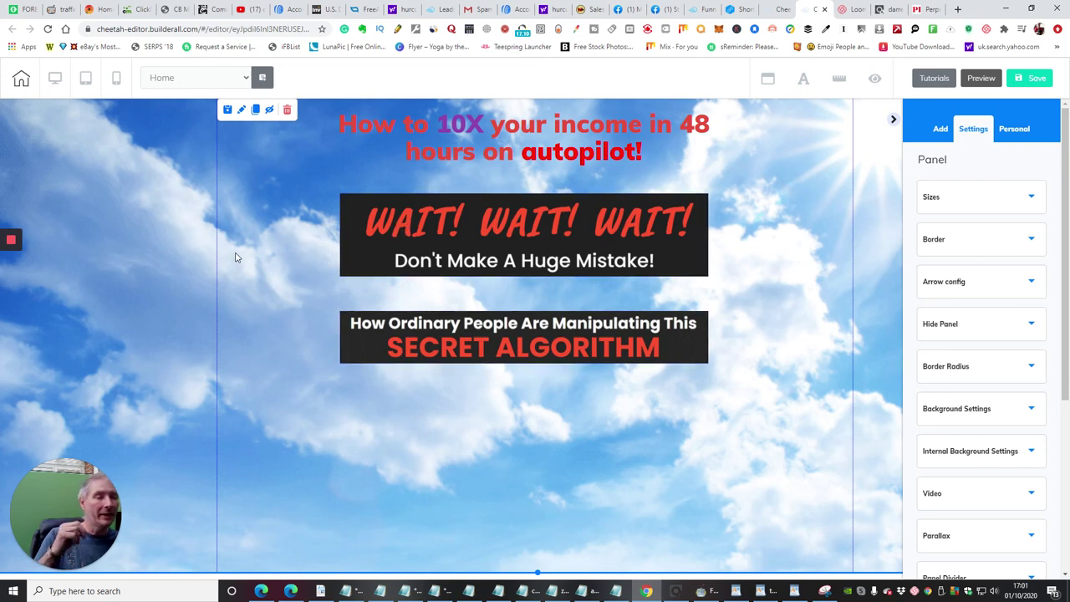
mouse_move(7, 237)
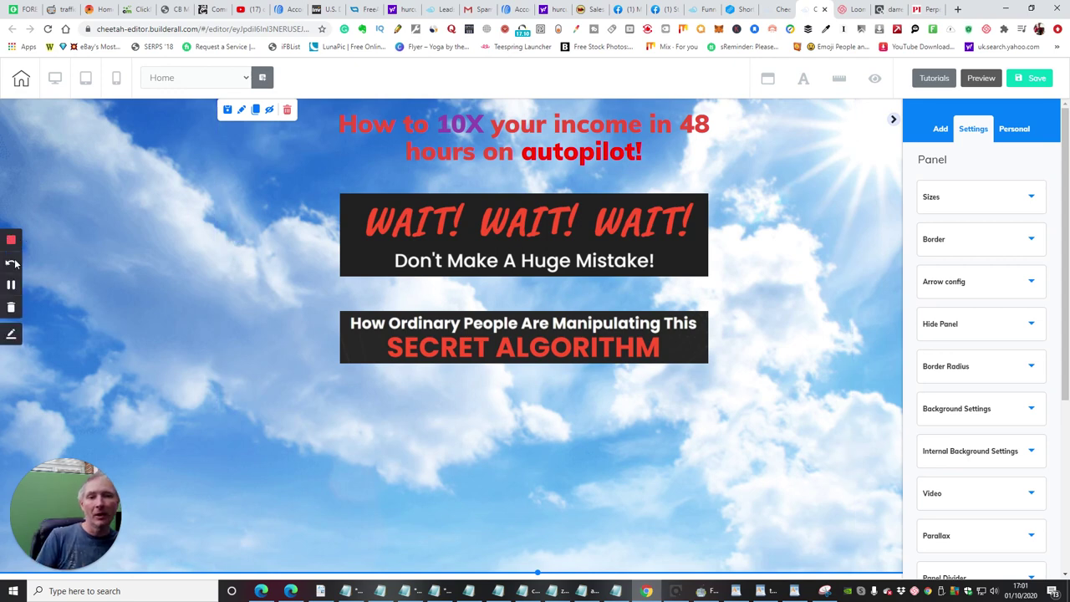